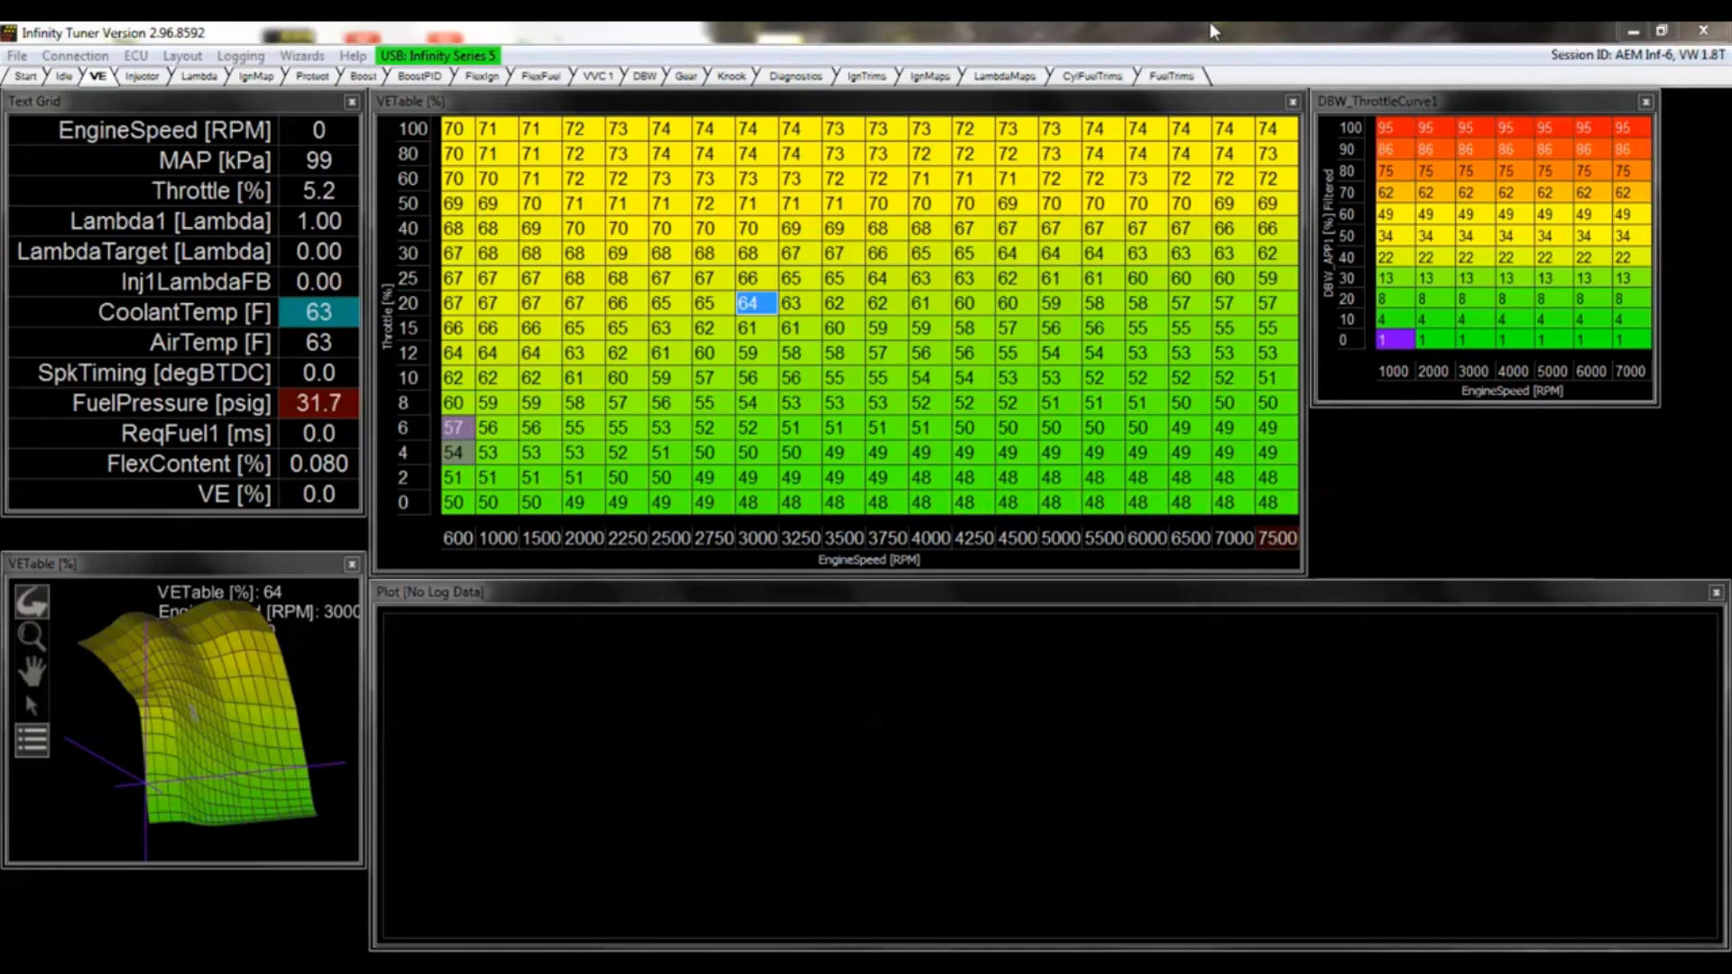
Record a brief PC log with Ctrl+L and save the session as test 1 on the Desktop
key(ctrl+l)
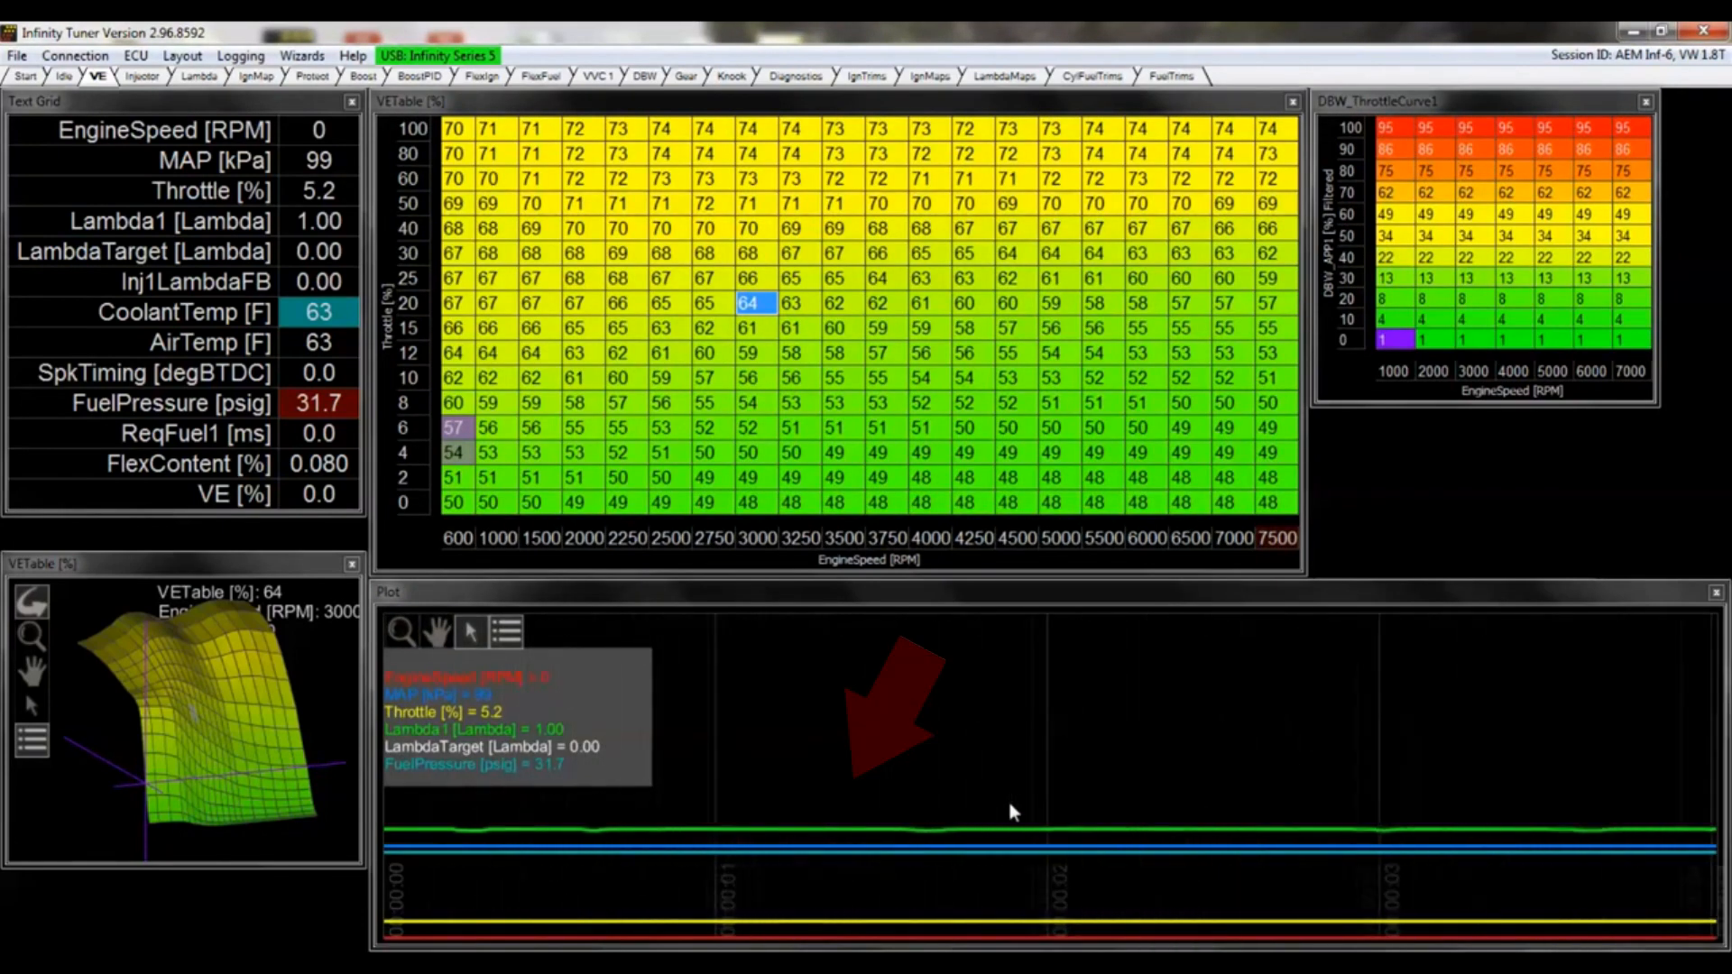
key(ctrl+l)
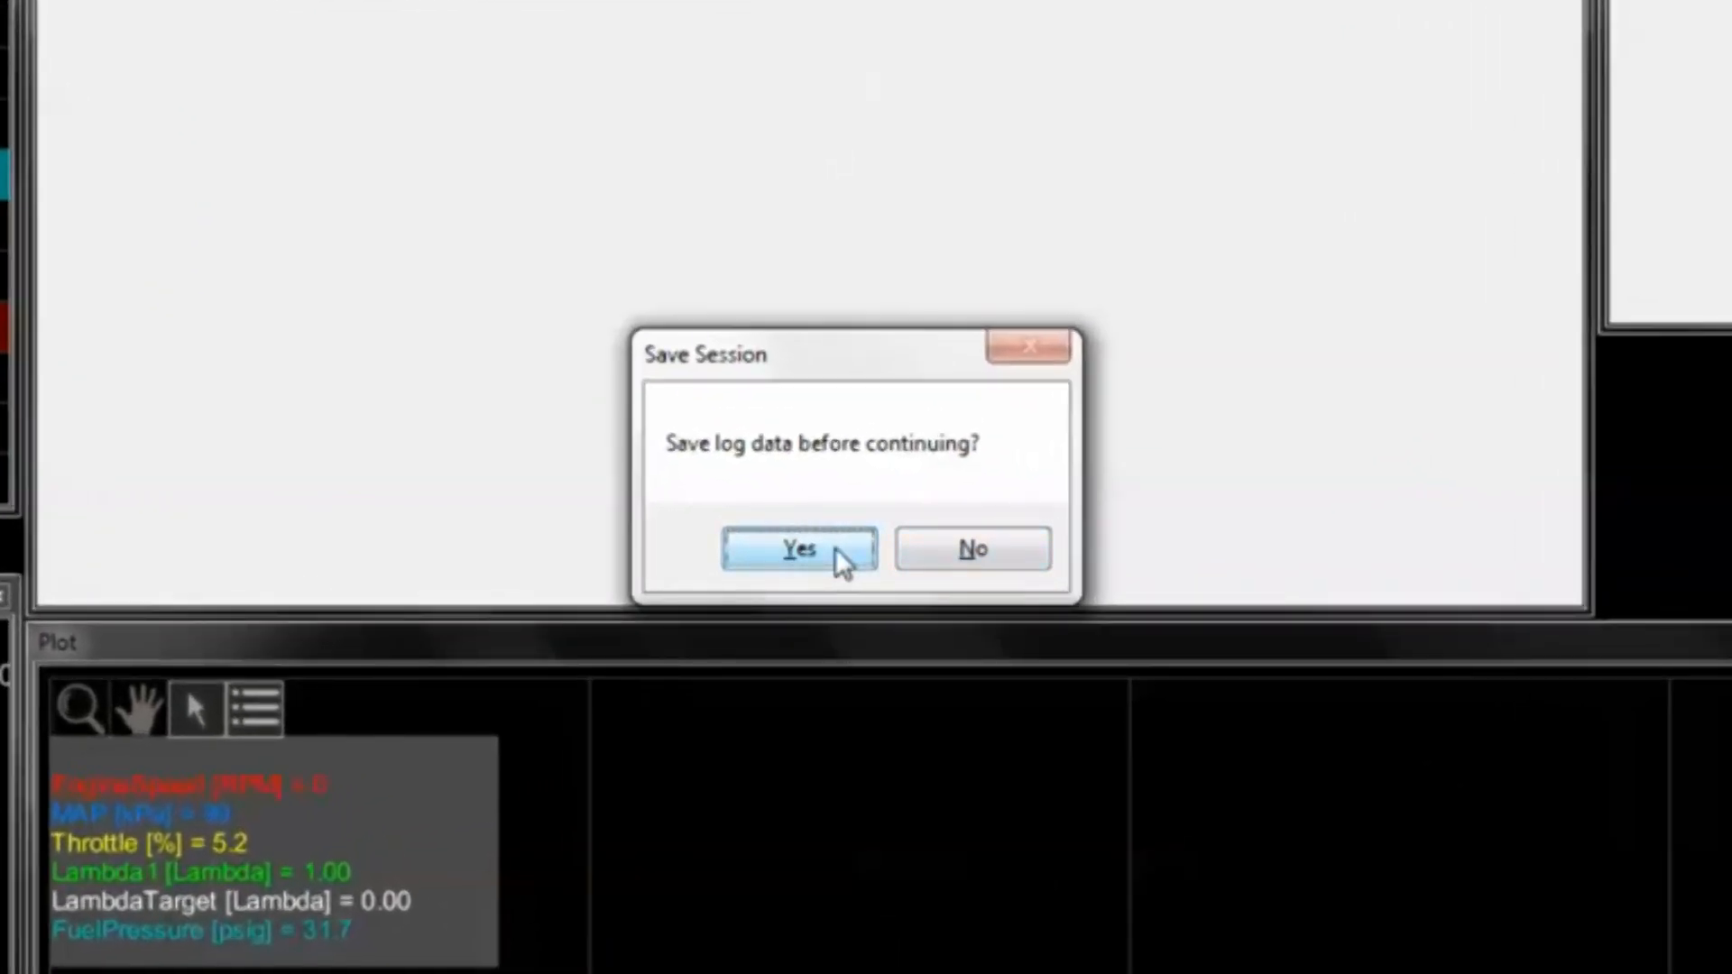
click(799, 549)
click(446, 259)
text(tes)
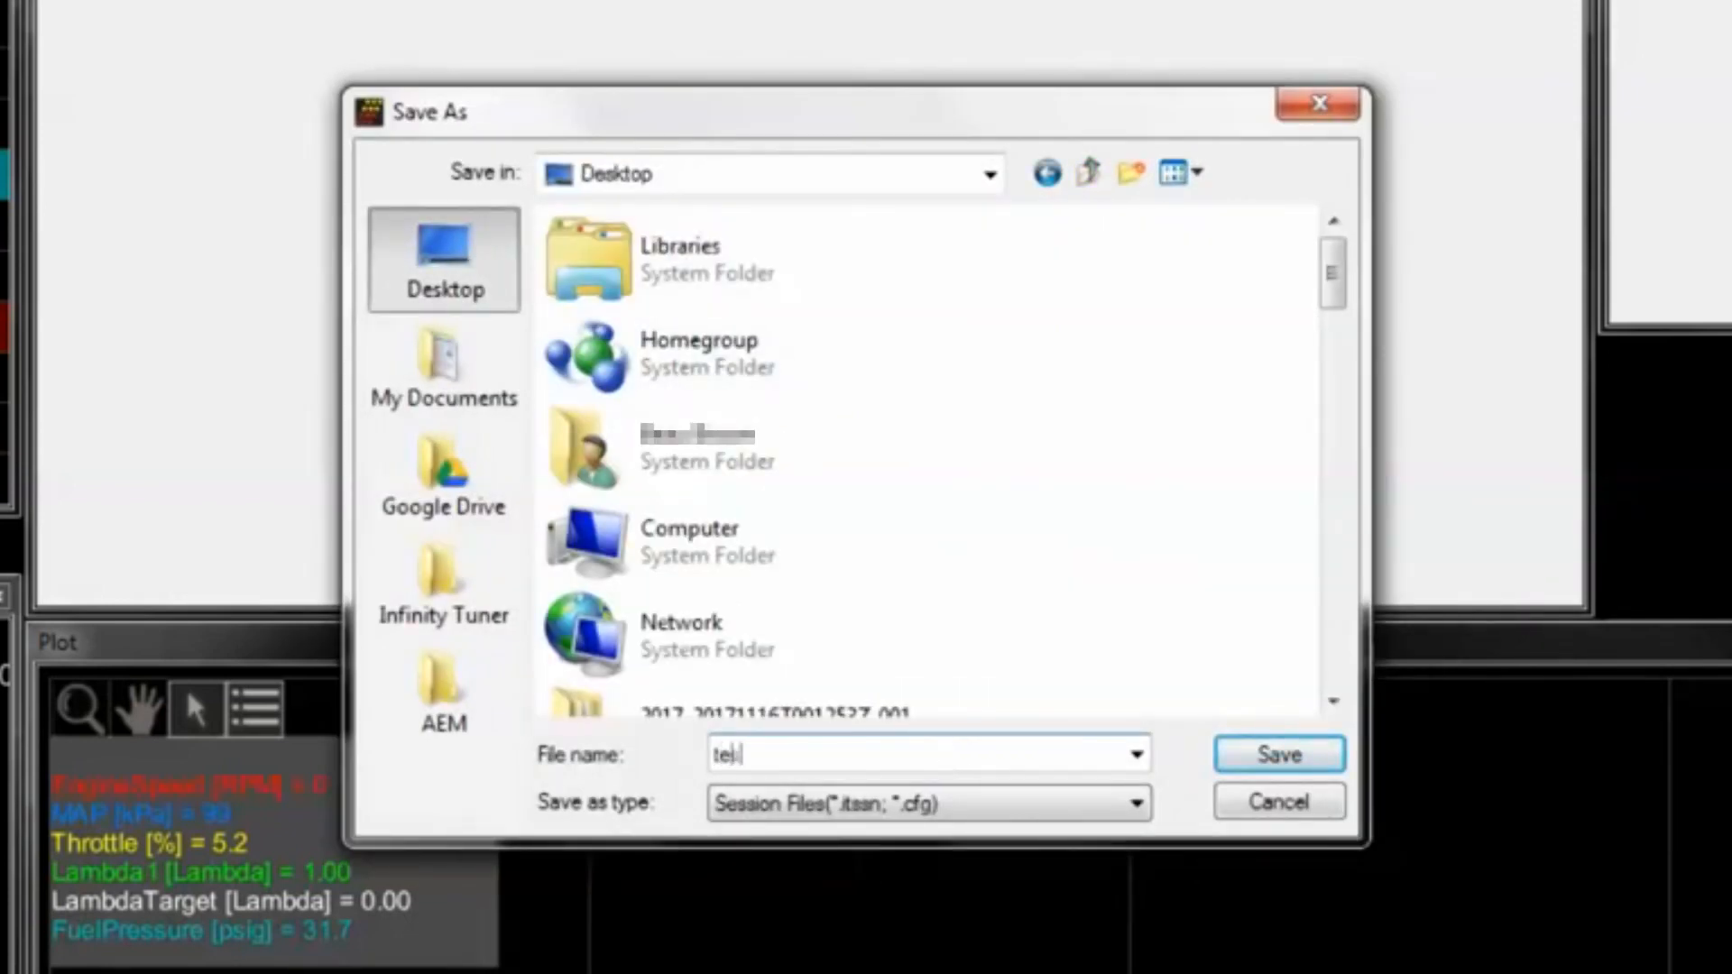
text(t 1)
key(Return)
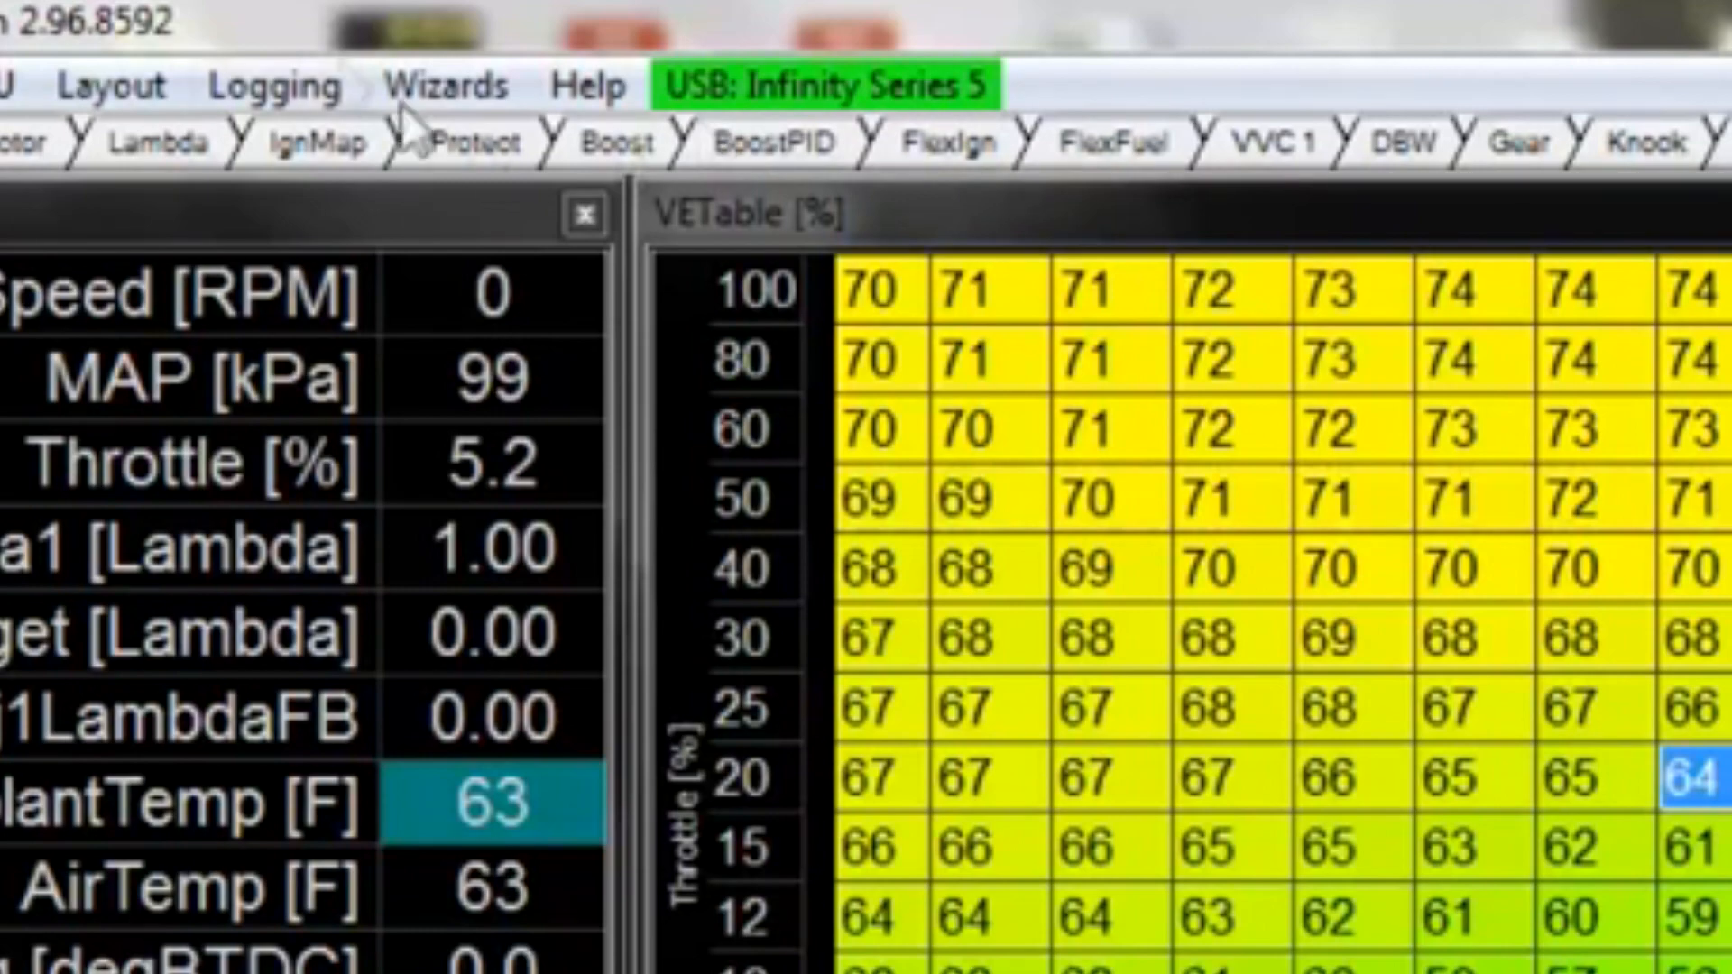
Bring up the USB logging channel setup from the Logging menu
click(278, 86)
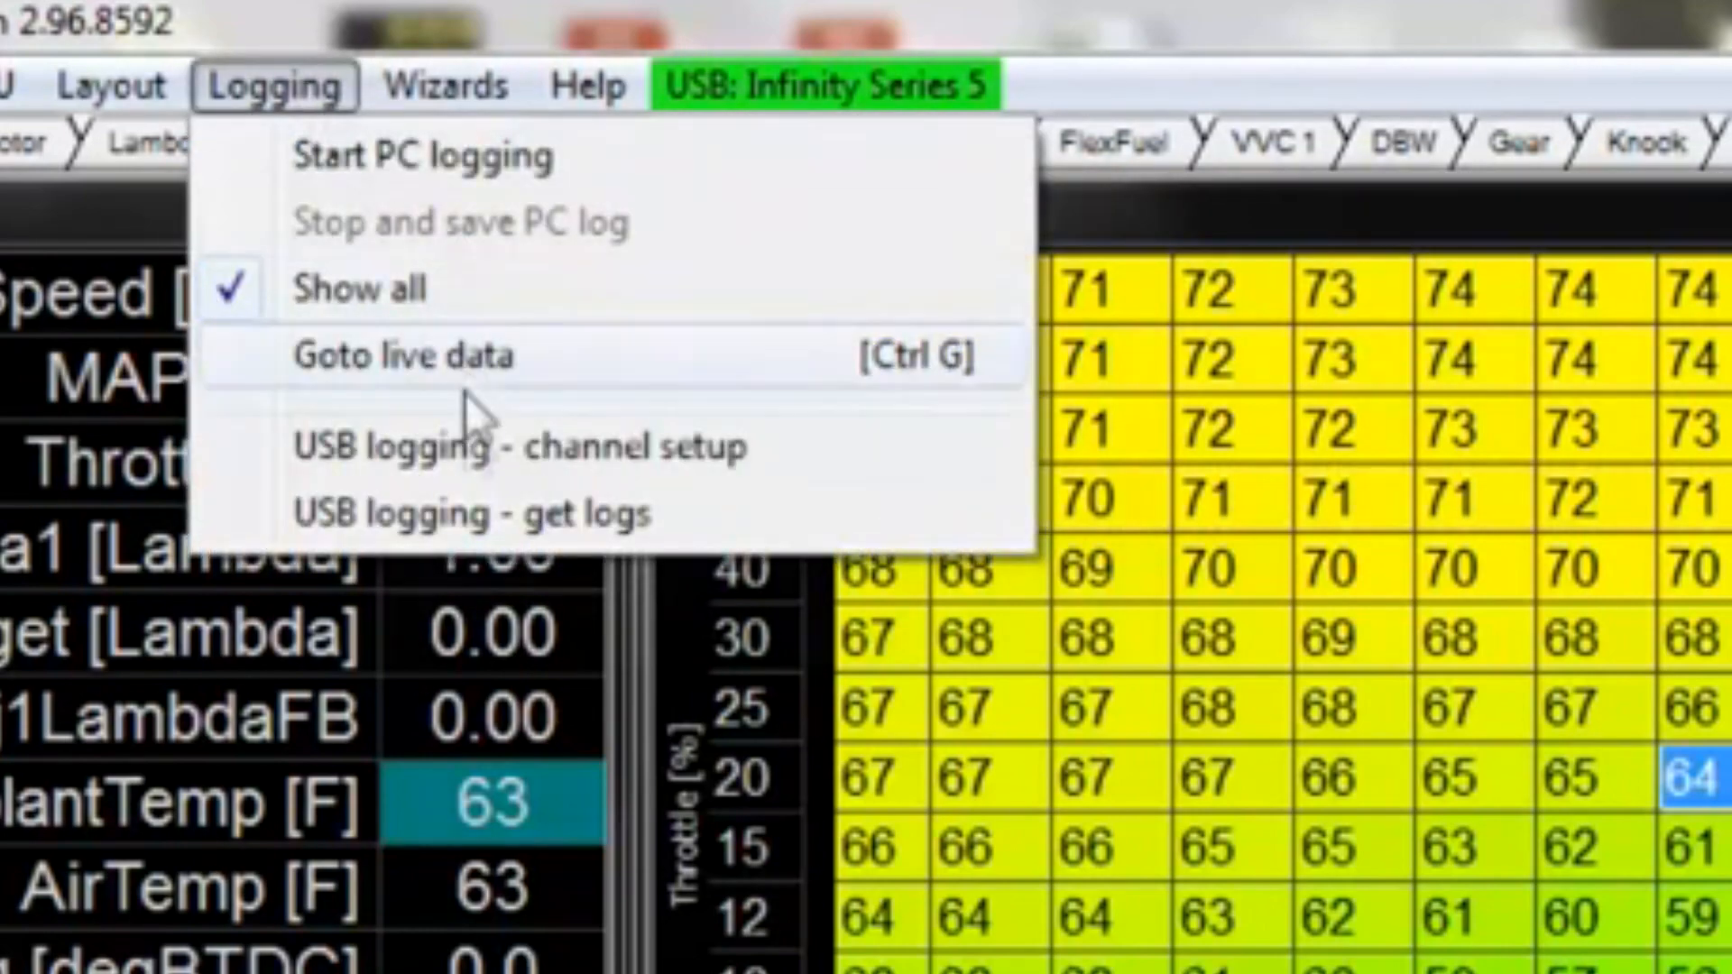
click(467, 438)
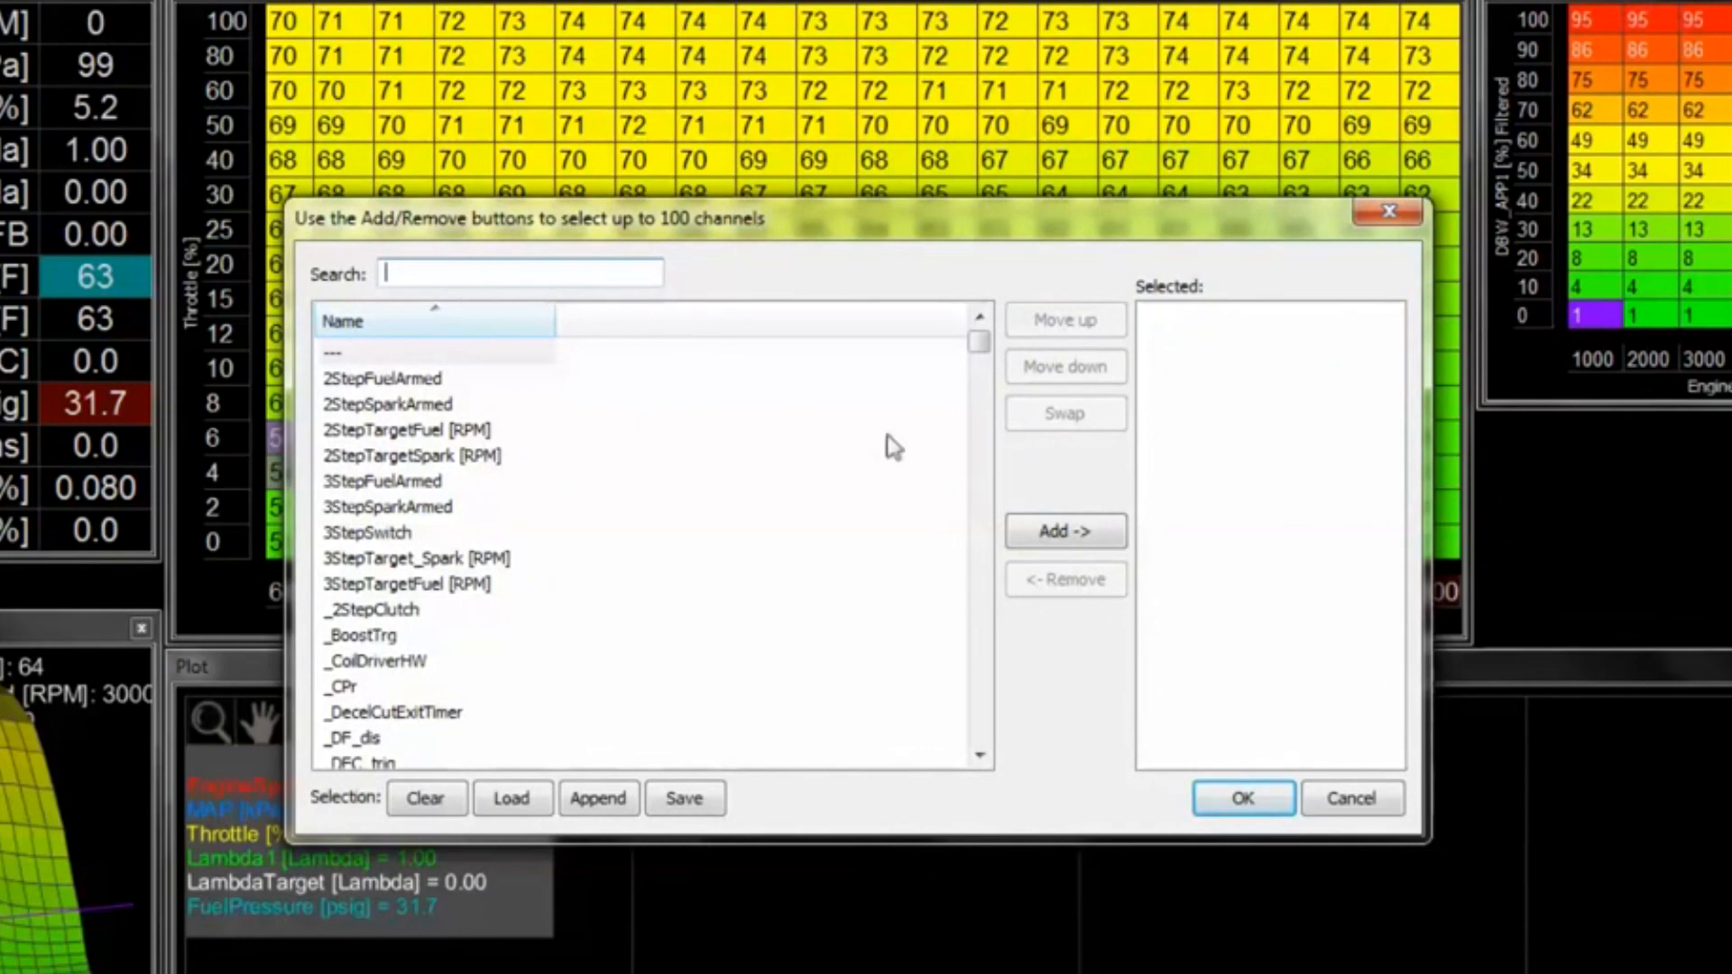
mouse_move(984, 350)
mouse_down()
mouse_move(965, 612)
mouse_move(988, 623)
mouse_move(988, 338)
mouse_up()
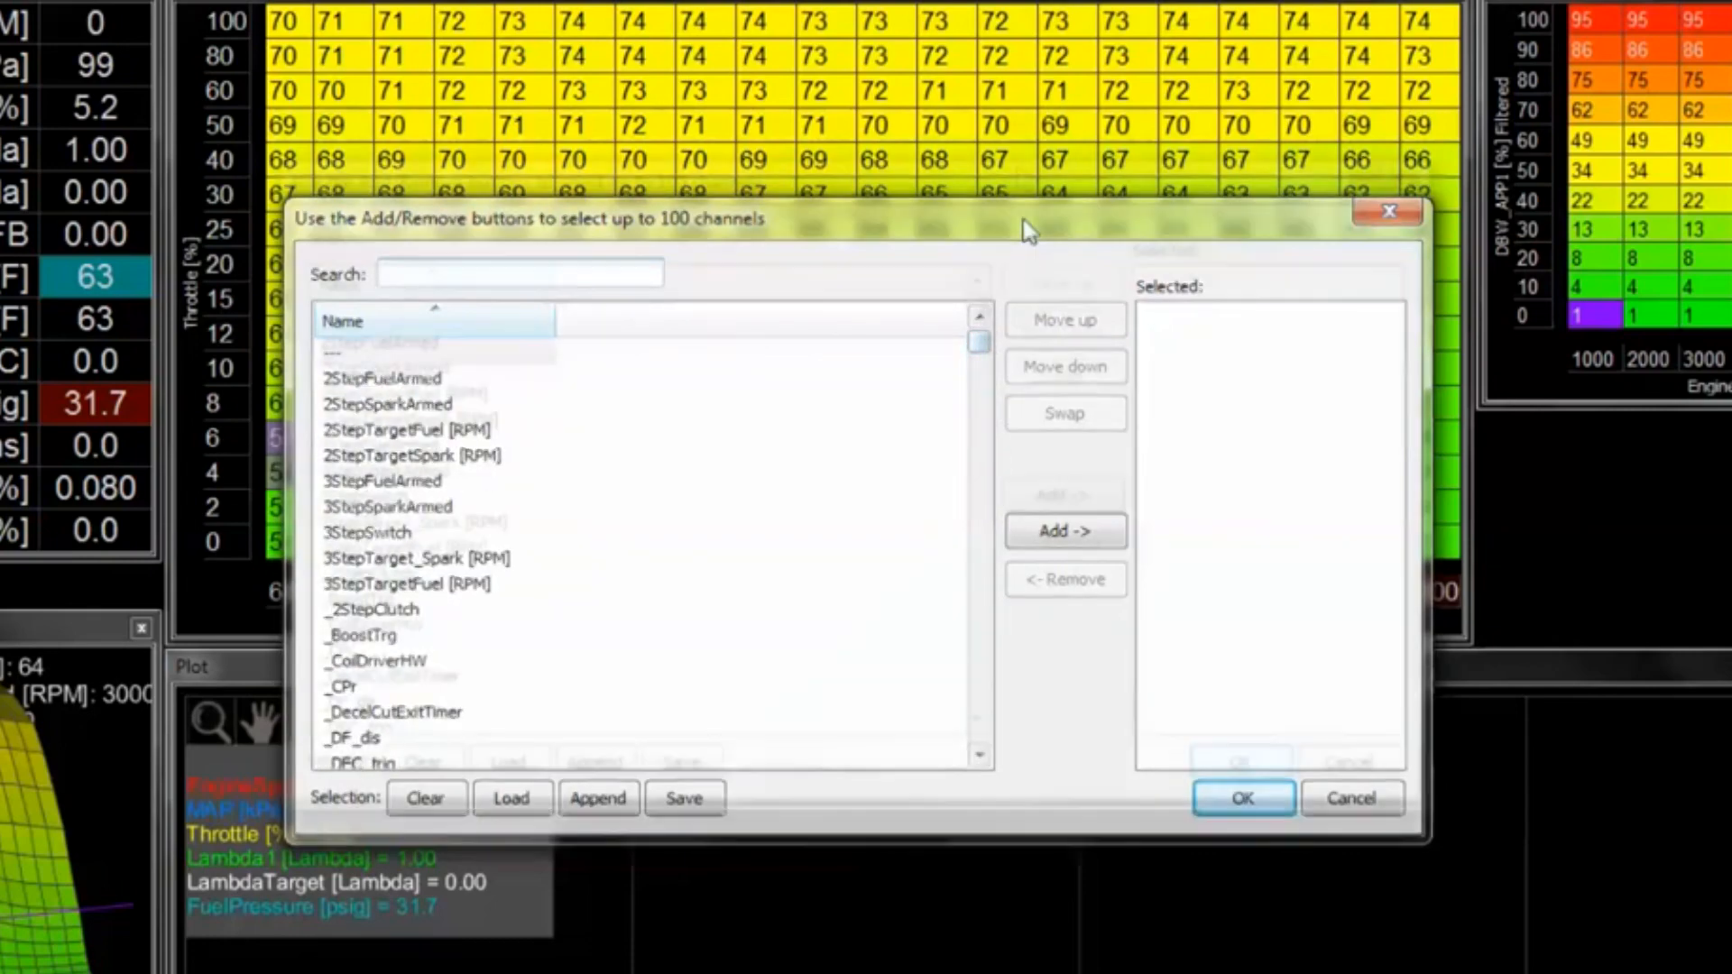
drag(1030, 227, 985, 111)
drag(877, 120, 988, 115)
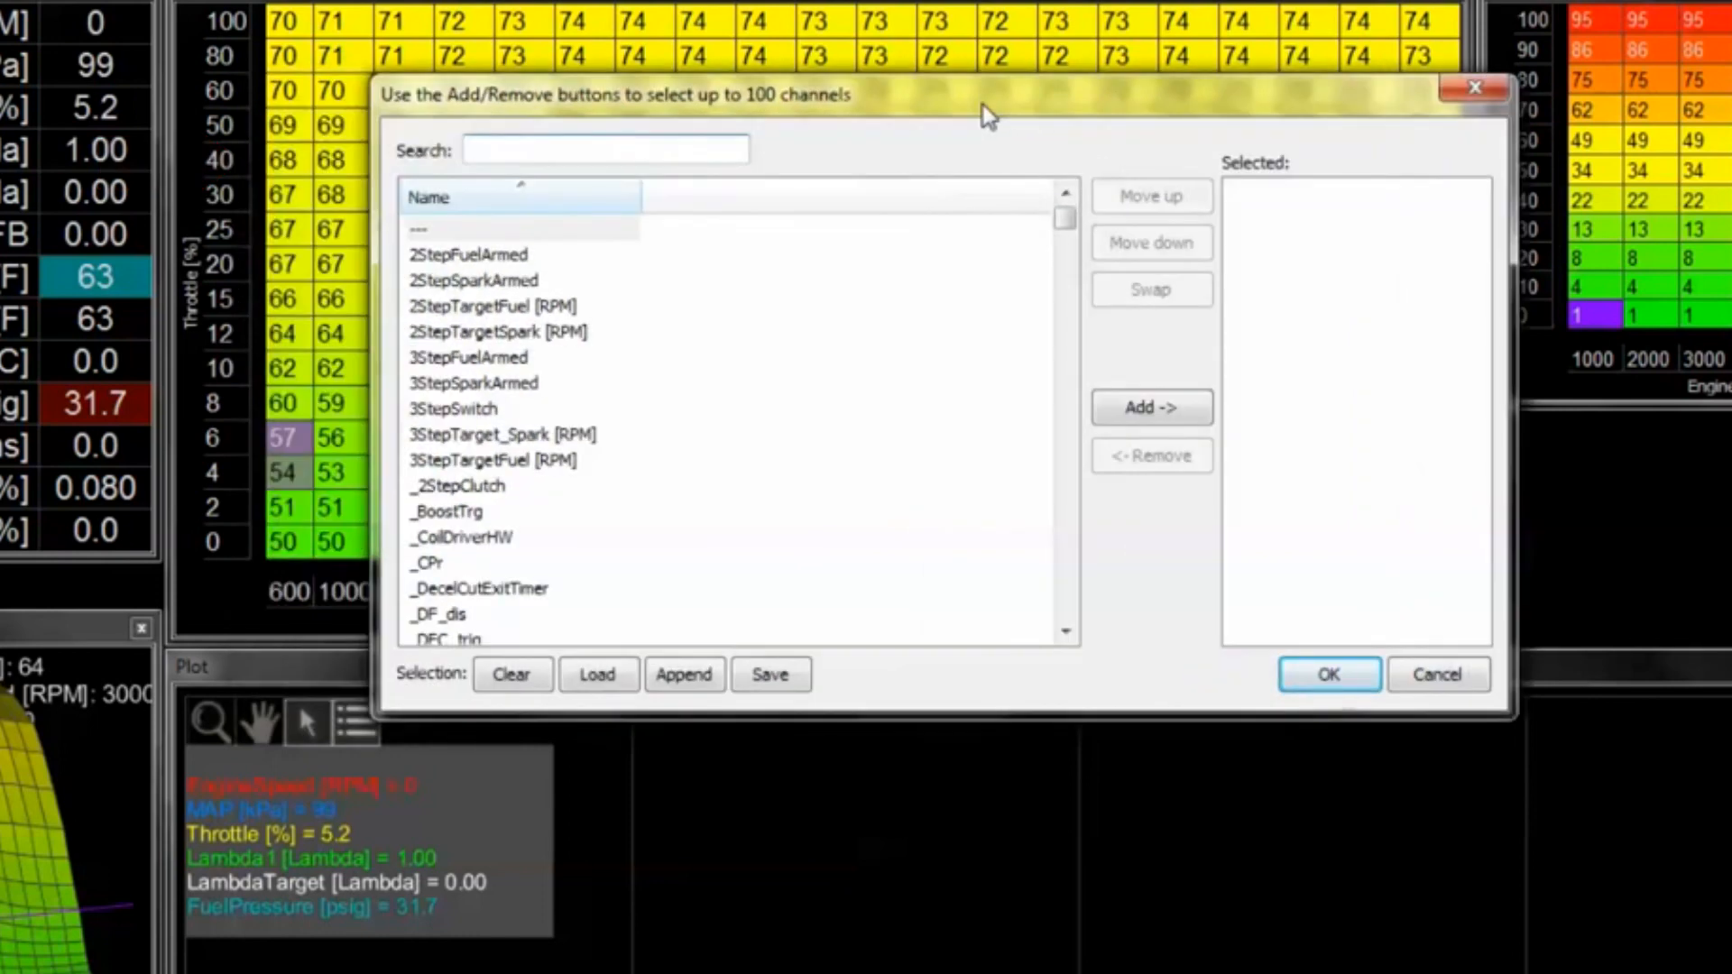
text(throttl)
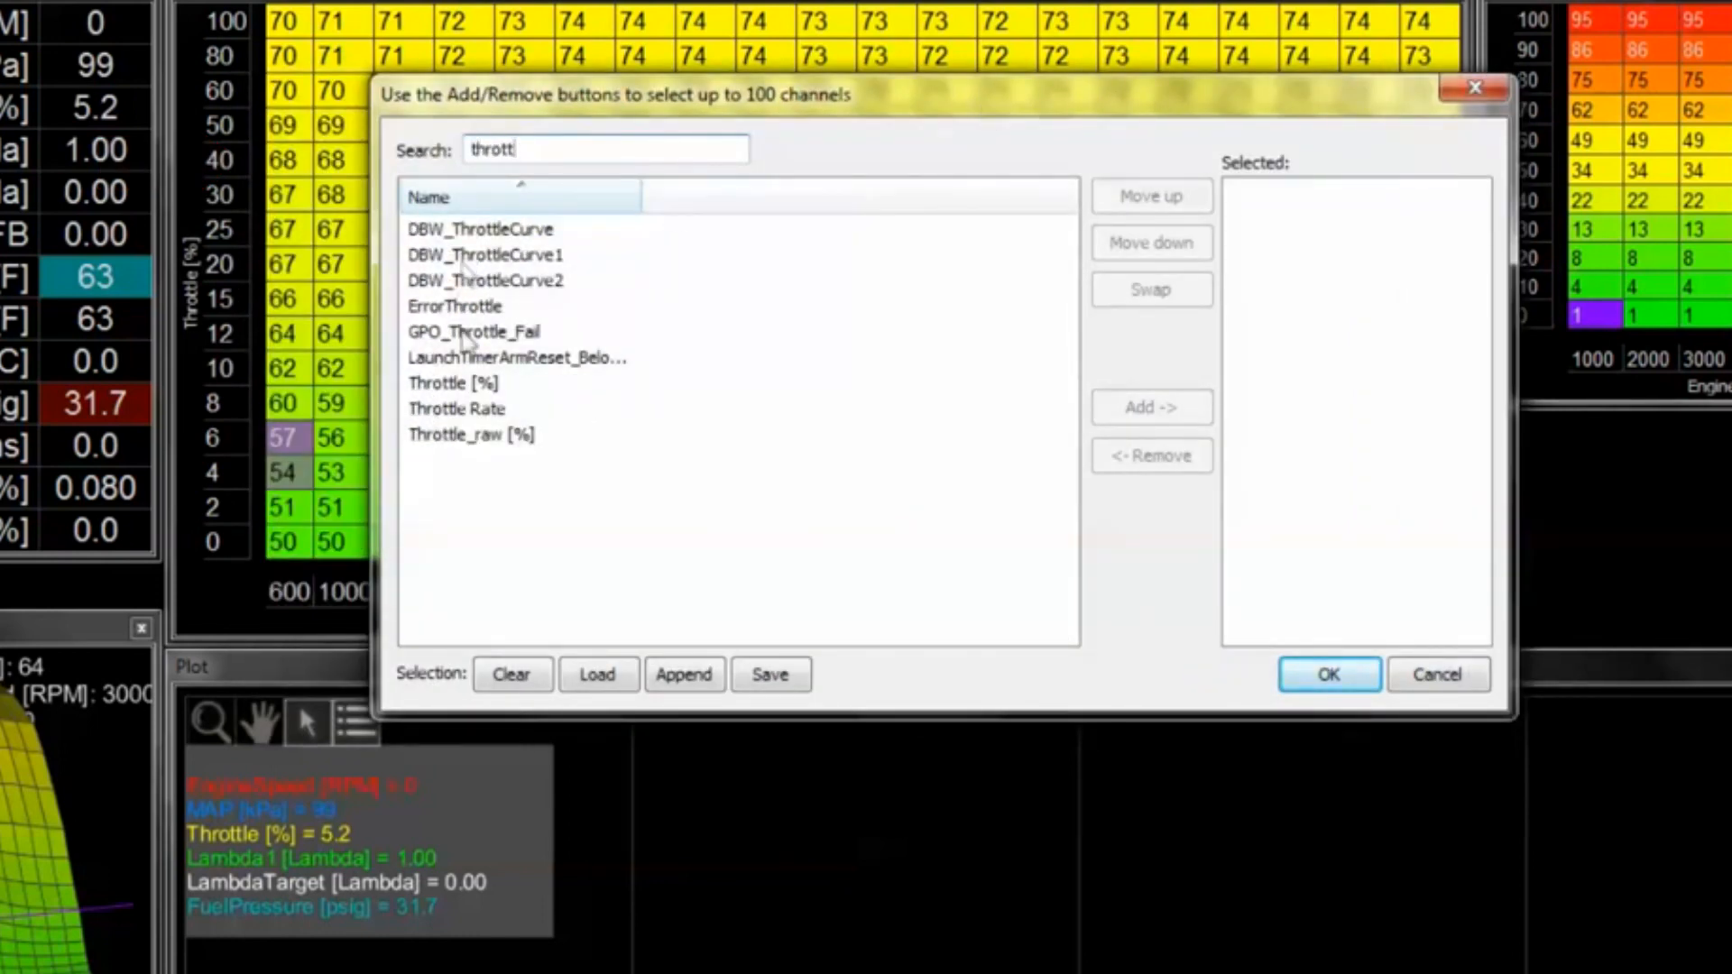
Add Throttle [%] and Lambda1 [Lambda] to the selected USB log channels
double_click(468, 386)
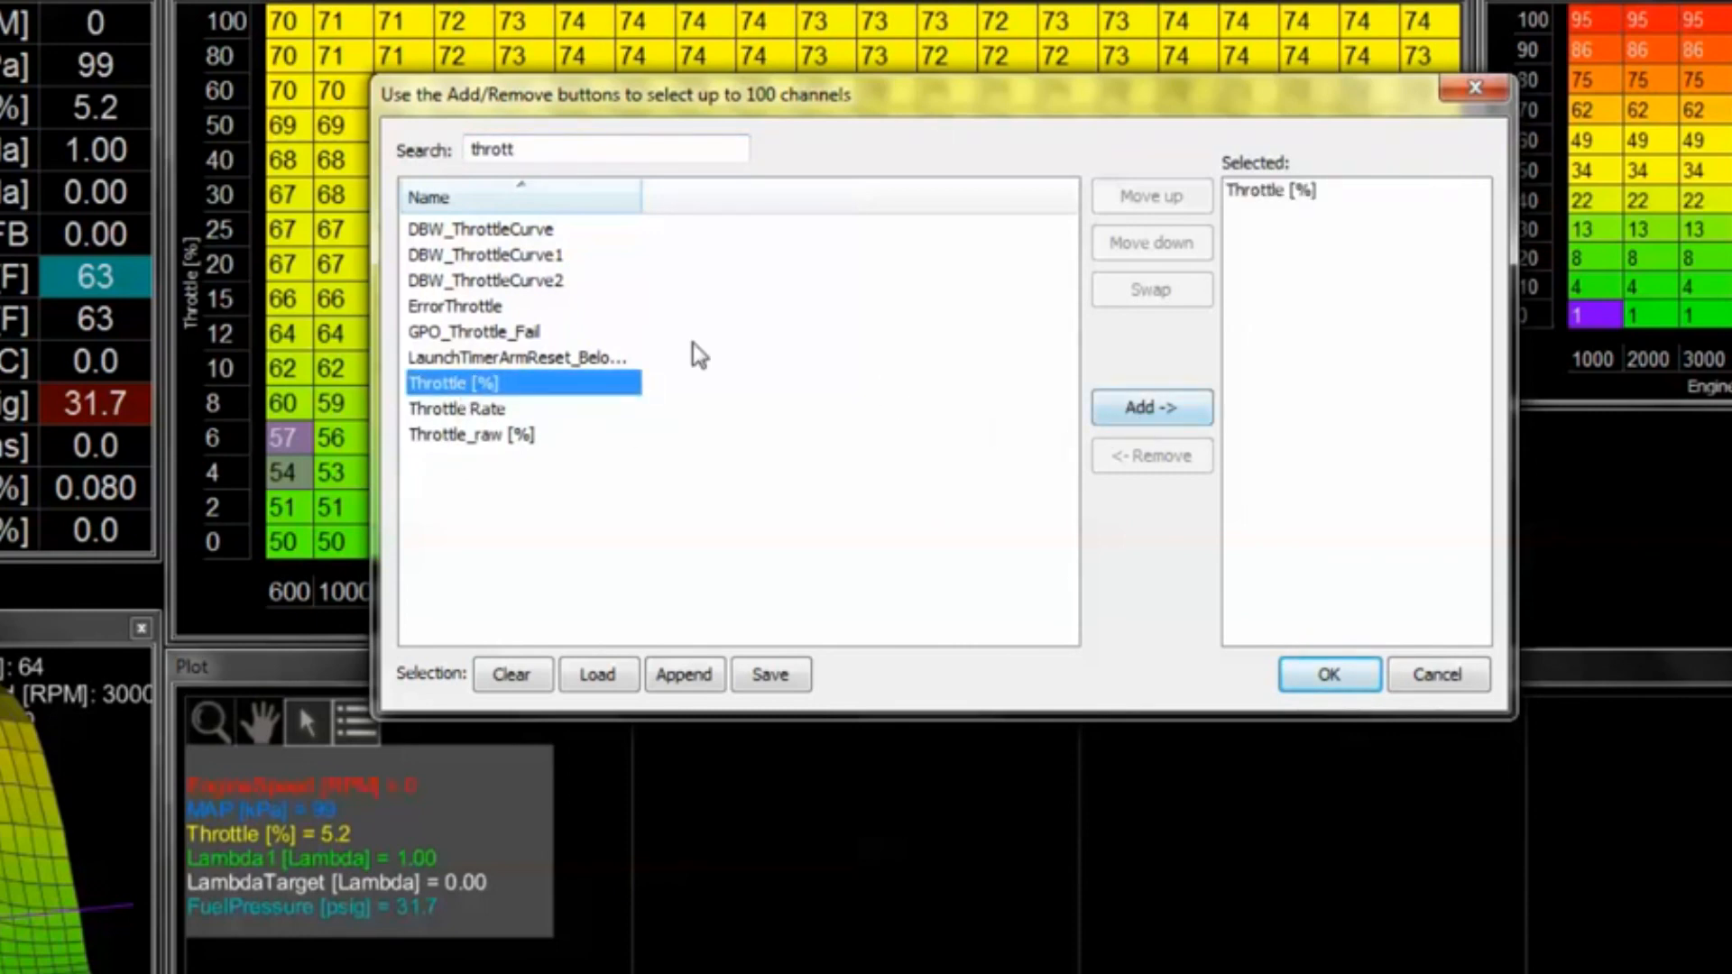
double_click(622, 146)
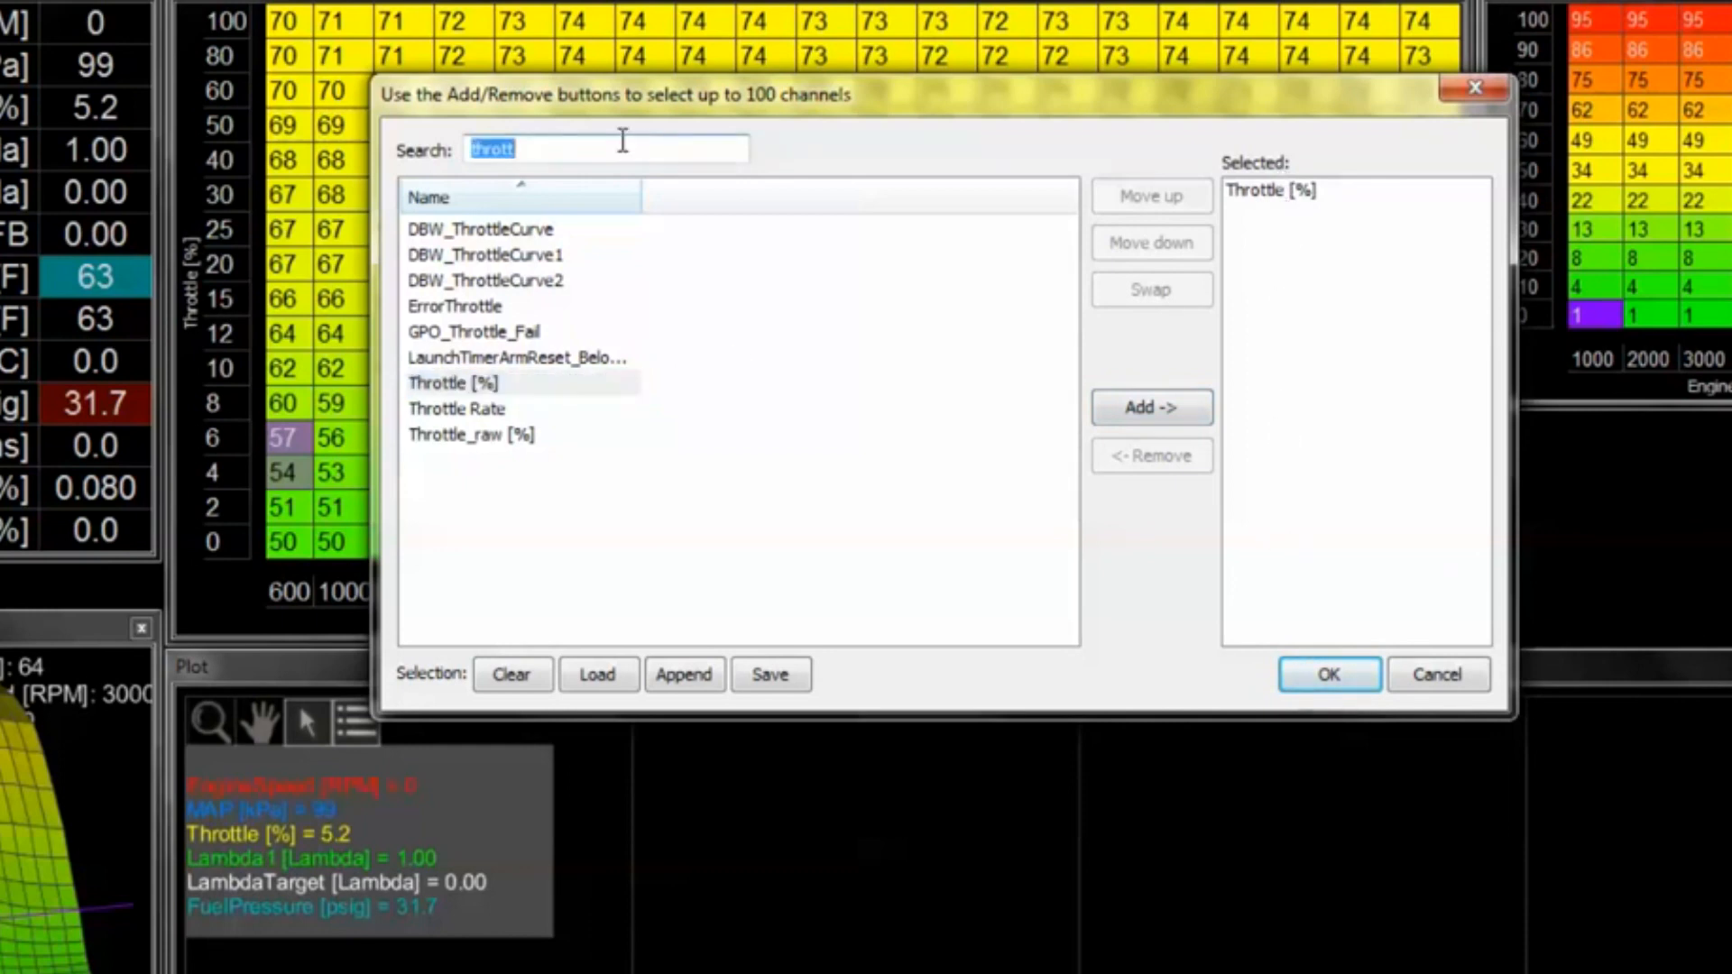
text(lambda1)
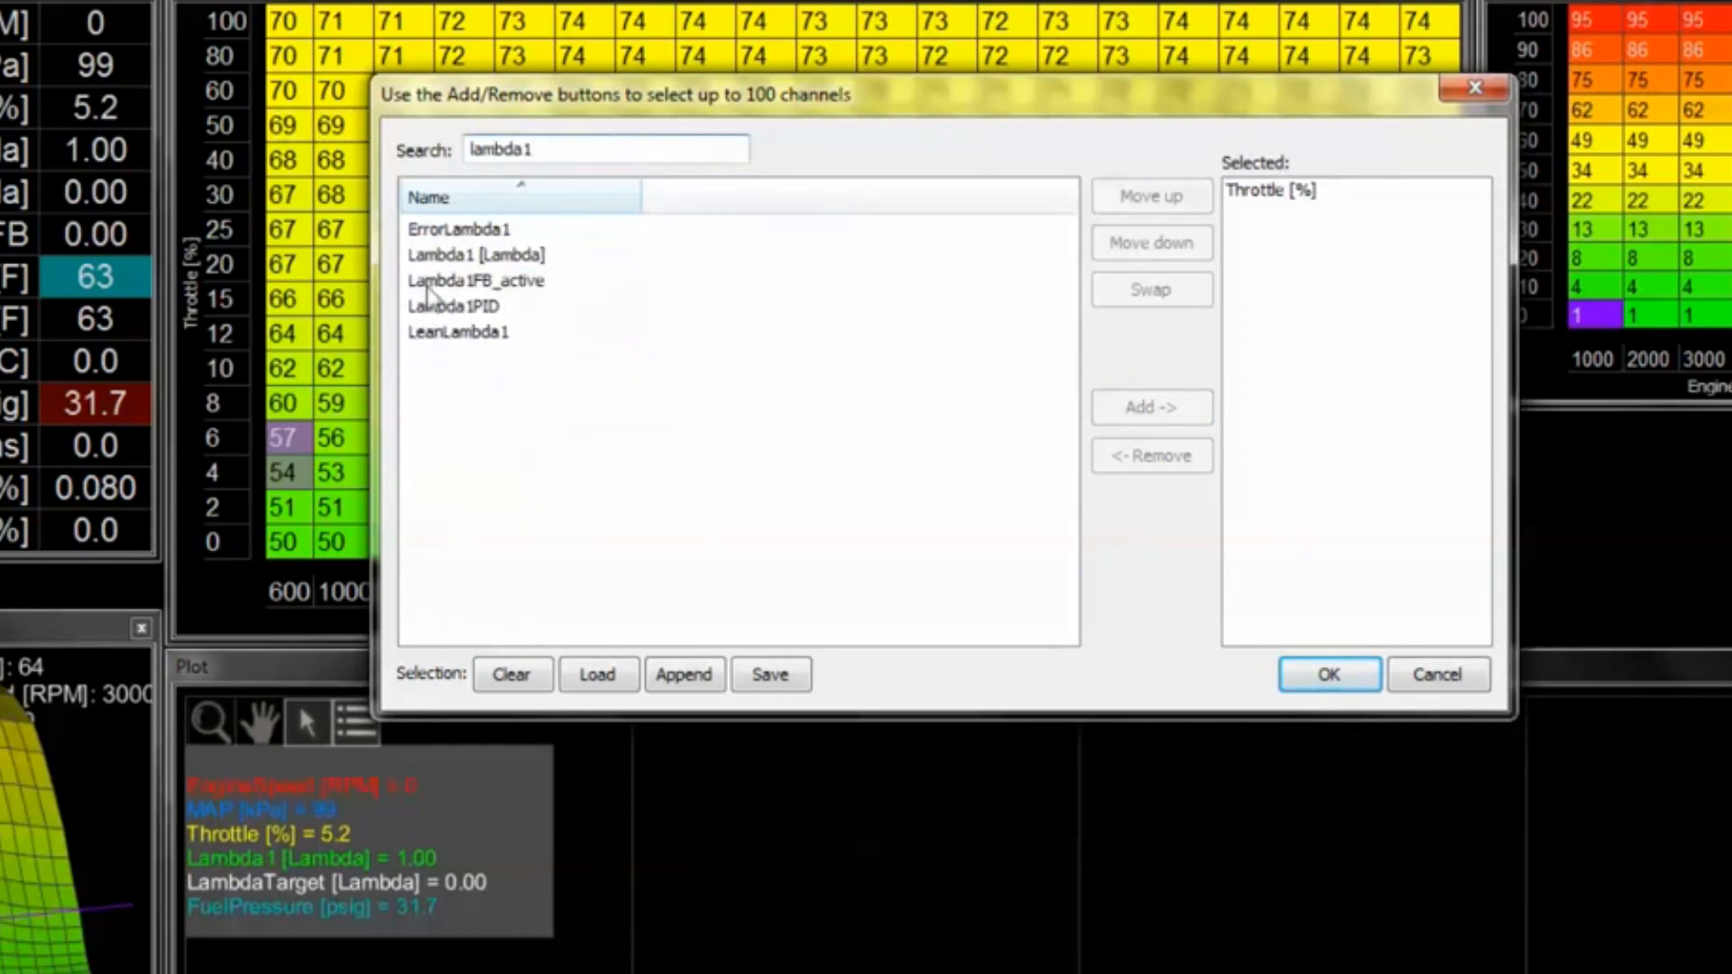
double_click(478, 258)
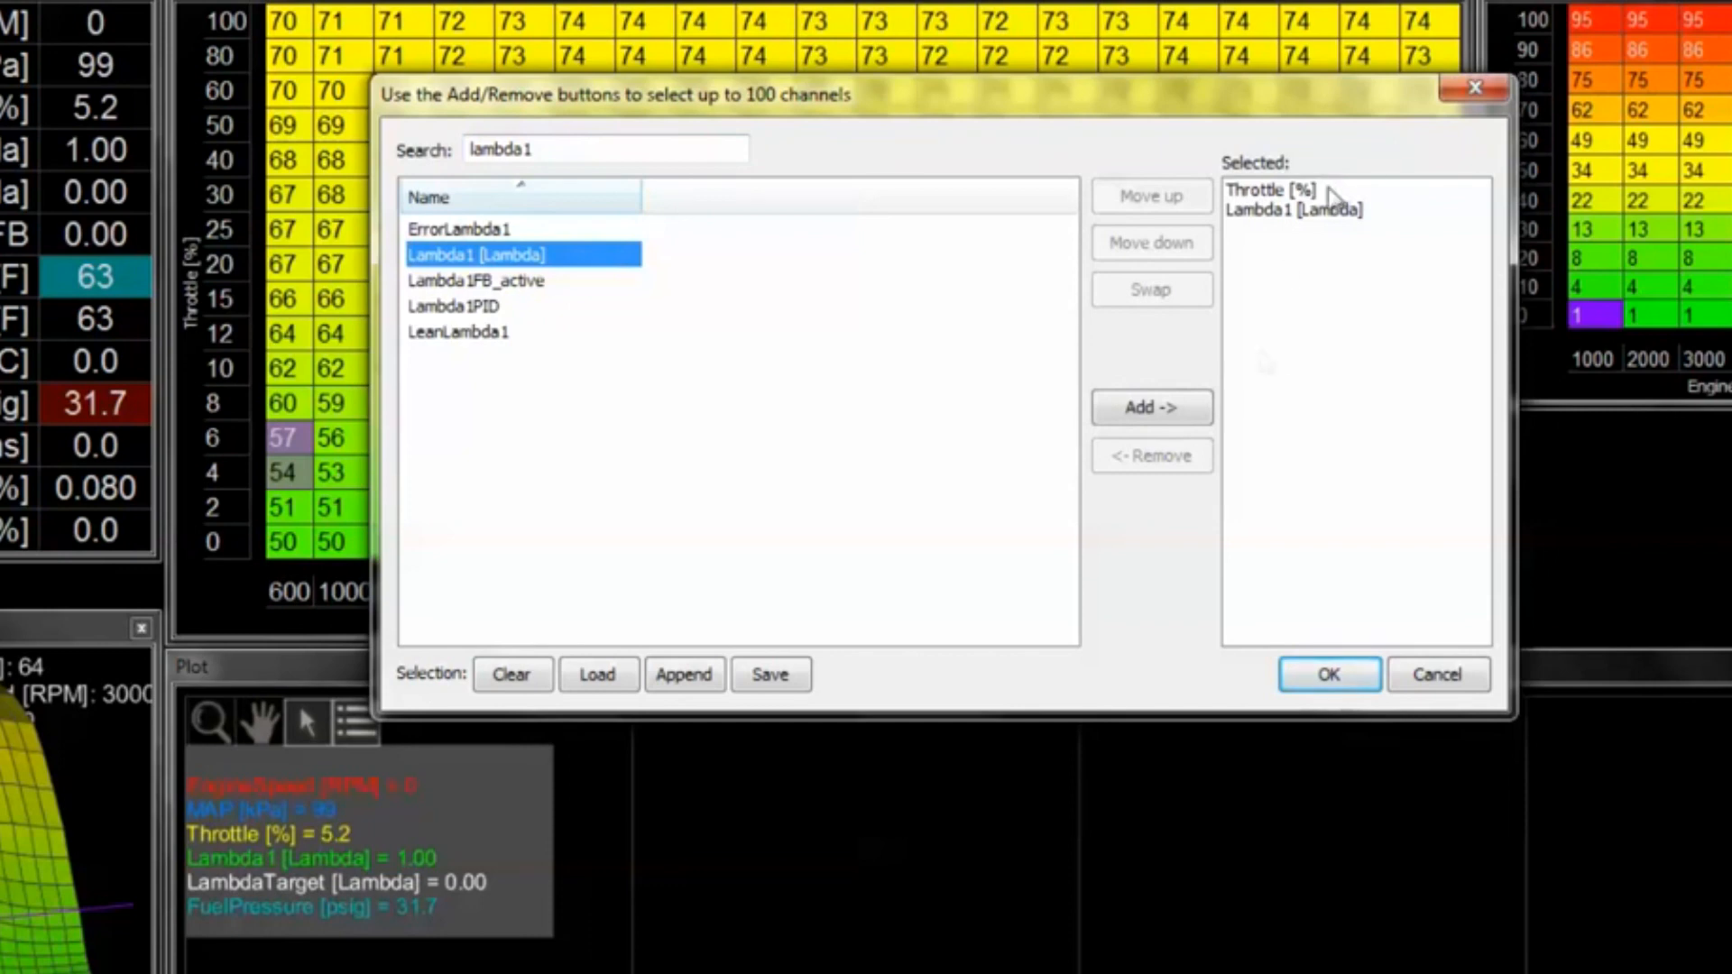
click(1313, 211)
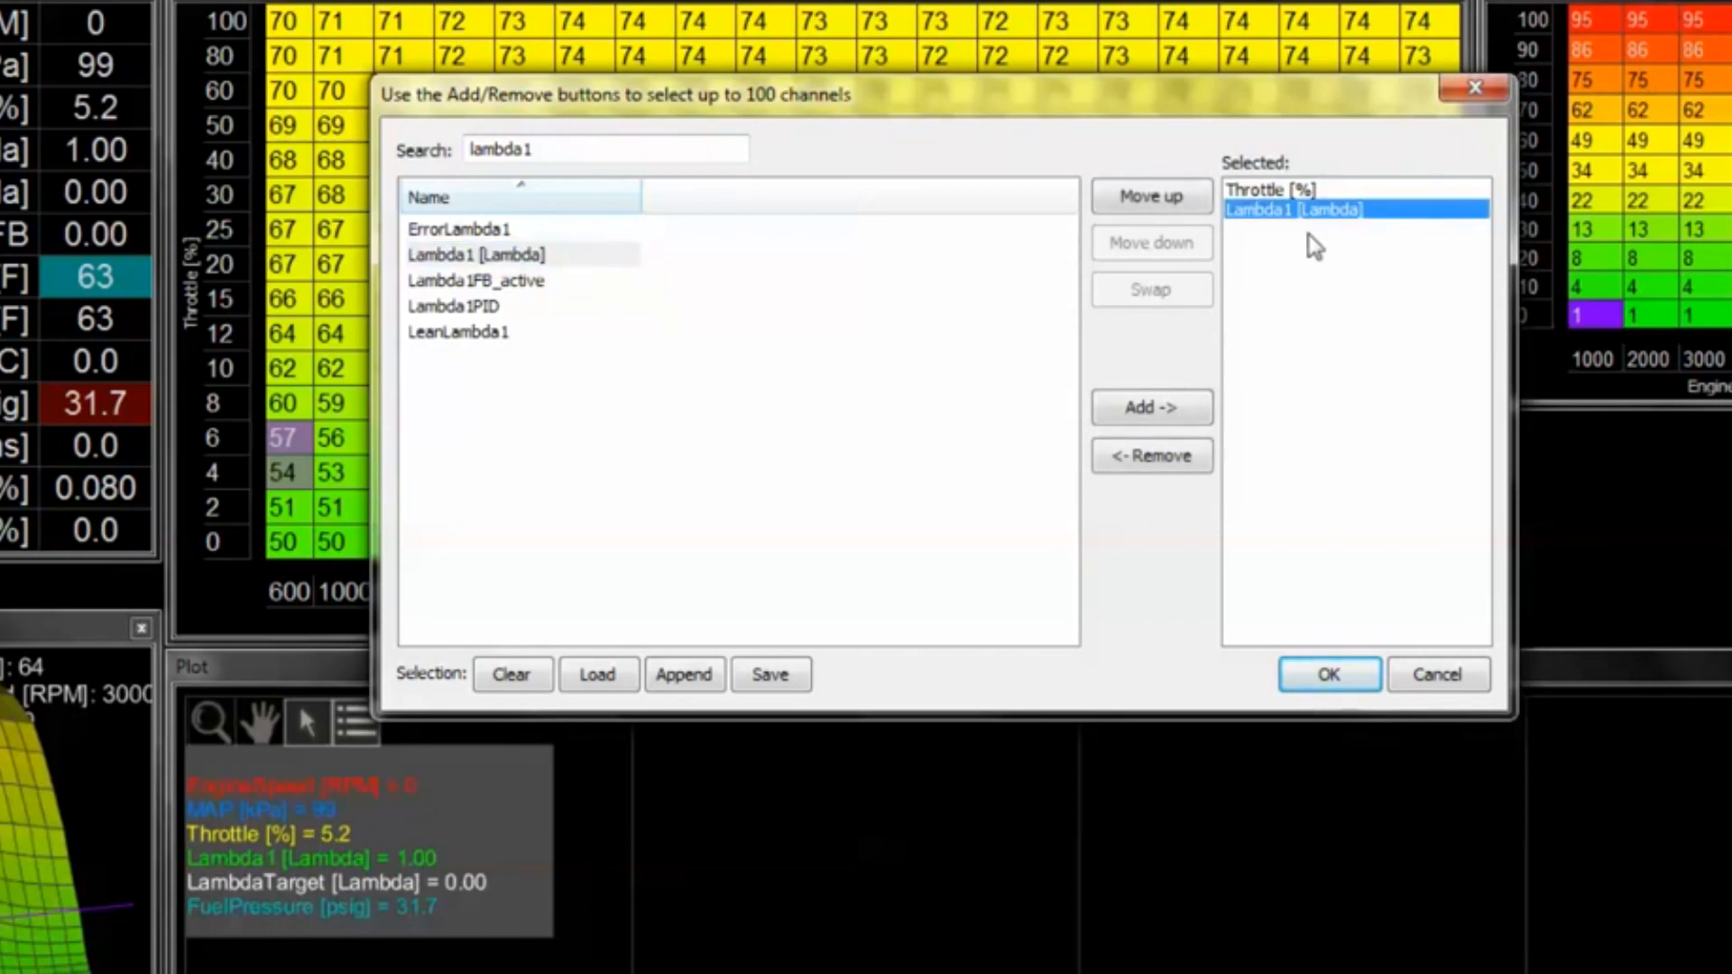
drag(1110, 95, 1155, 70)
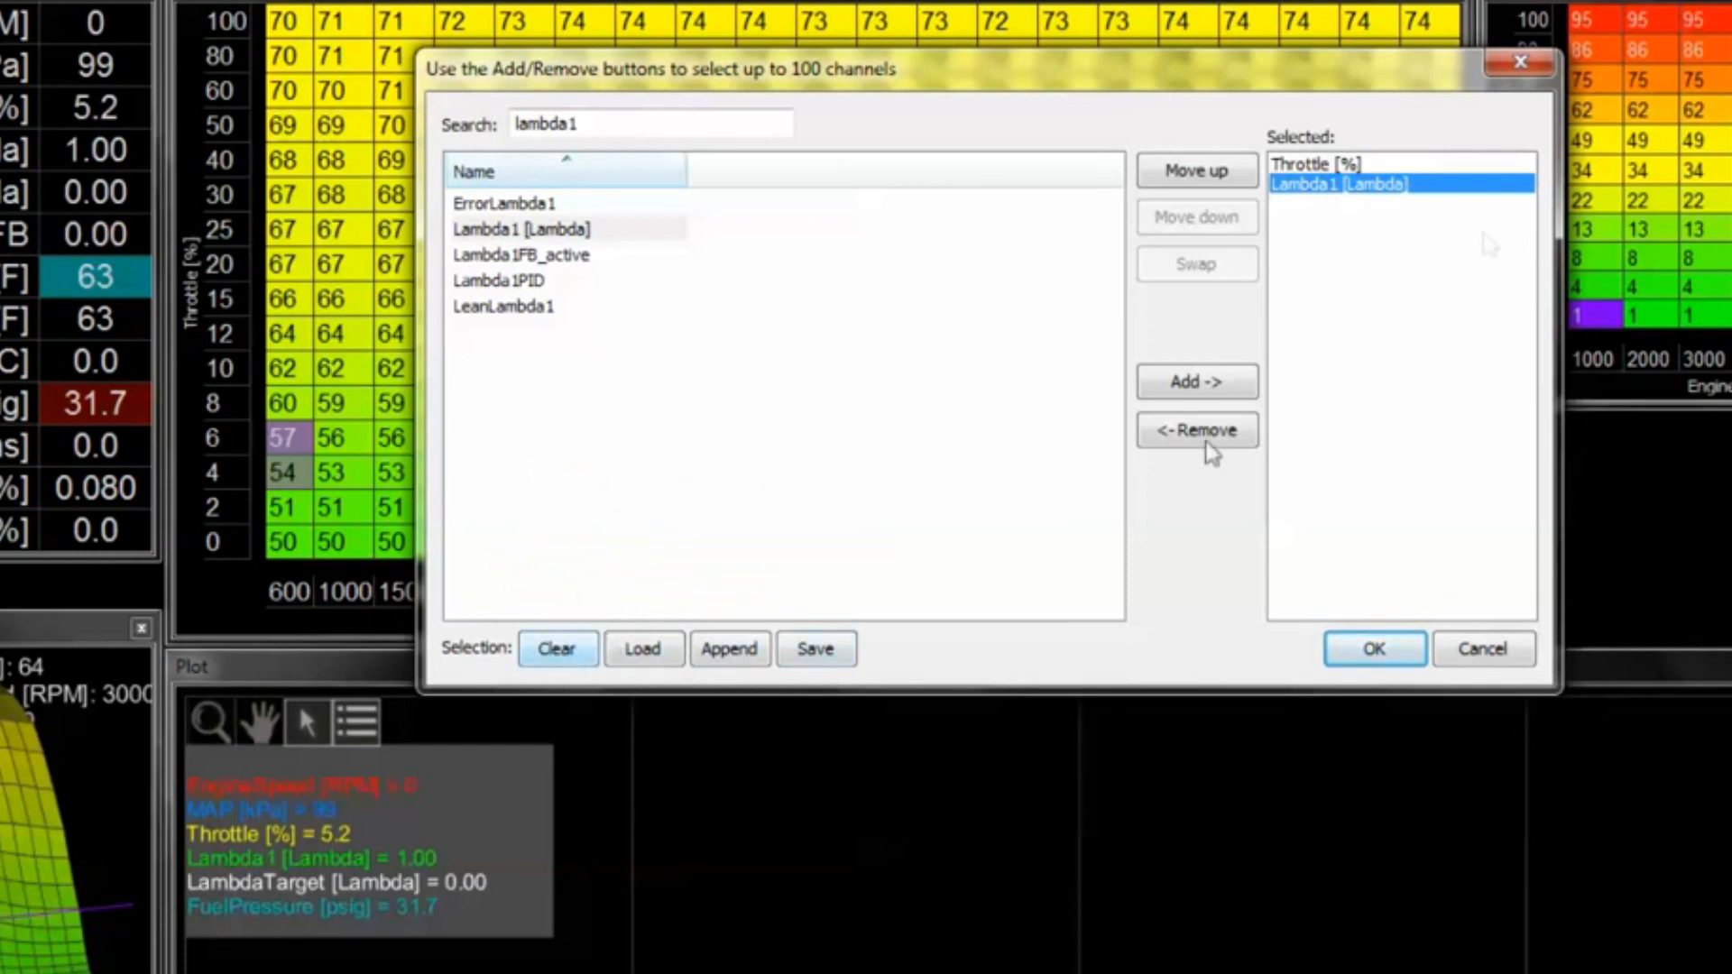
Clear the selection and load USB Log channel list - Basic Tuning.csv from AEM > Infinity Tuner
click(558, 649)
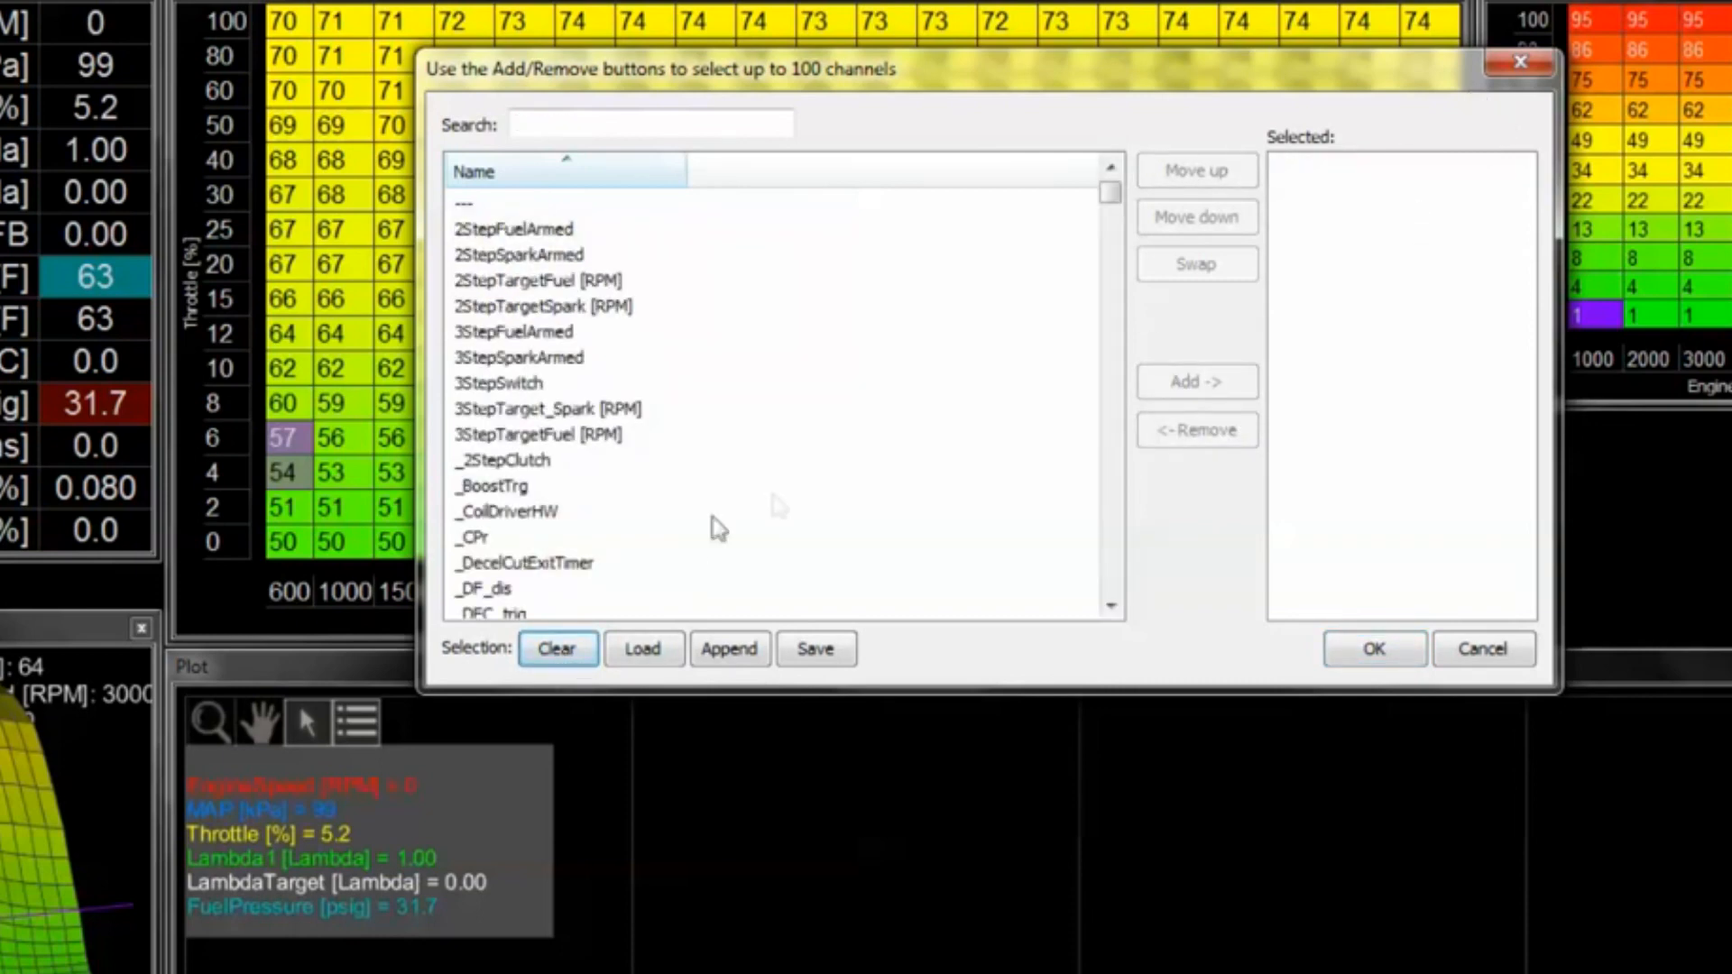
click(643, 648)
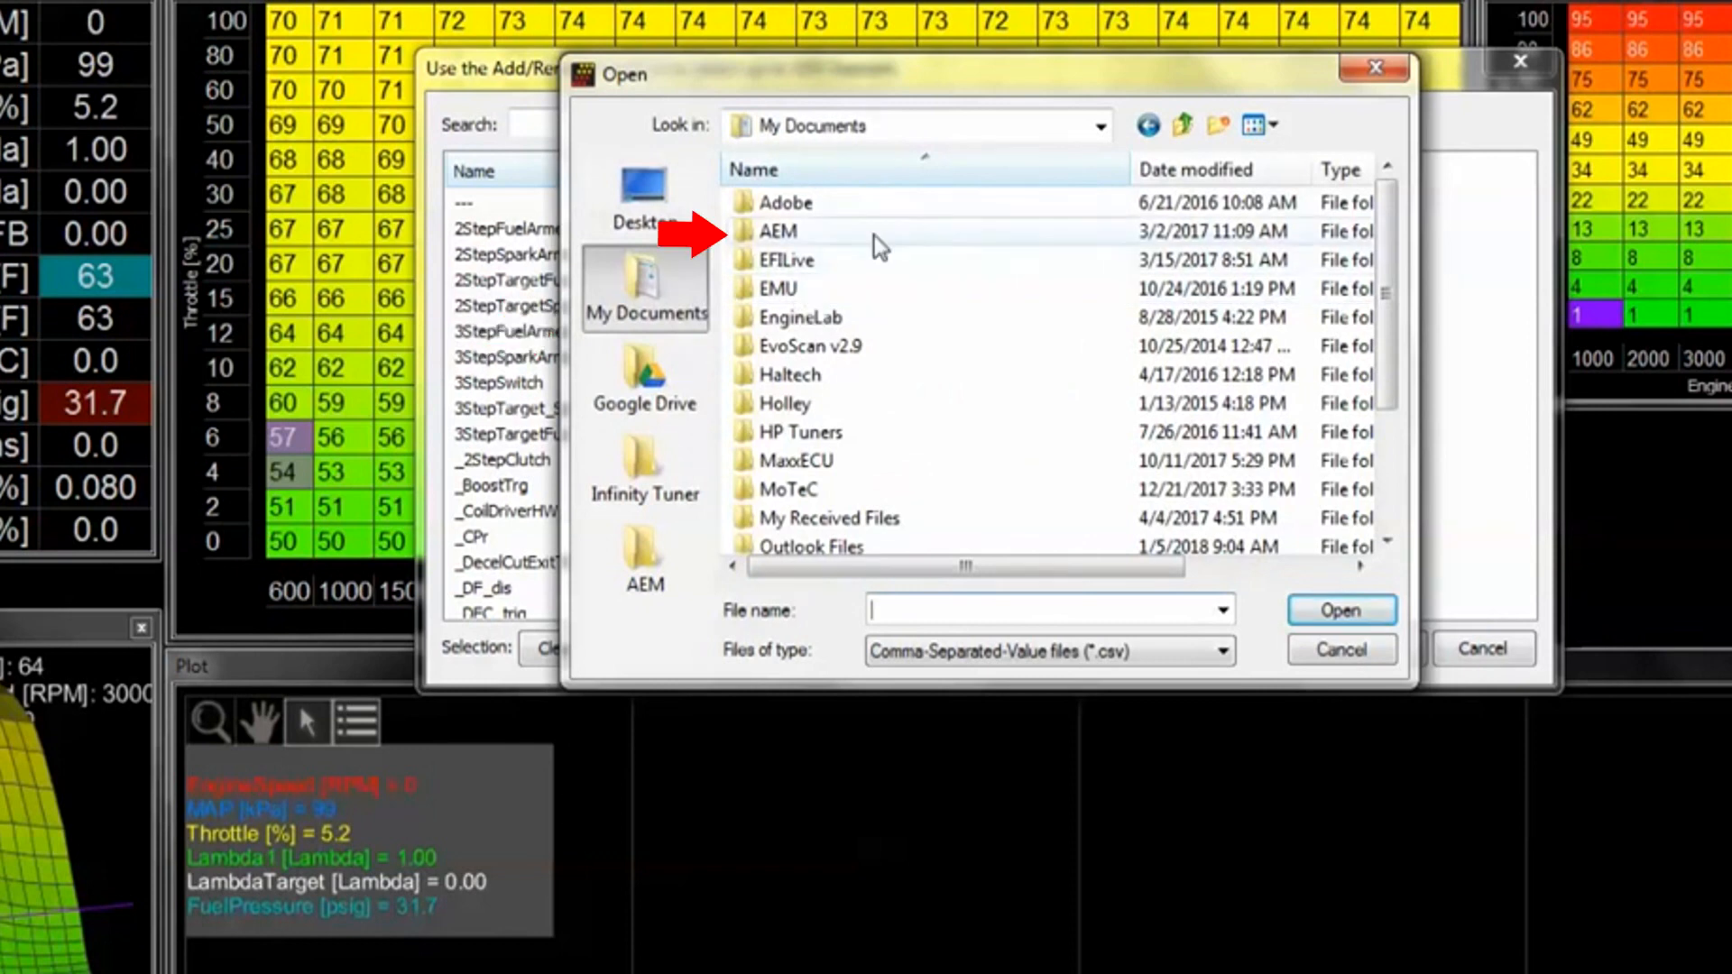
double_click(875, 236)
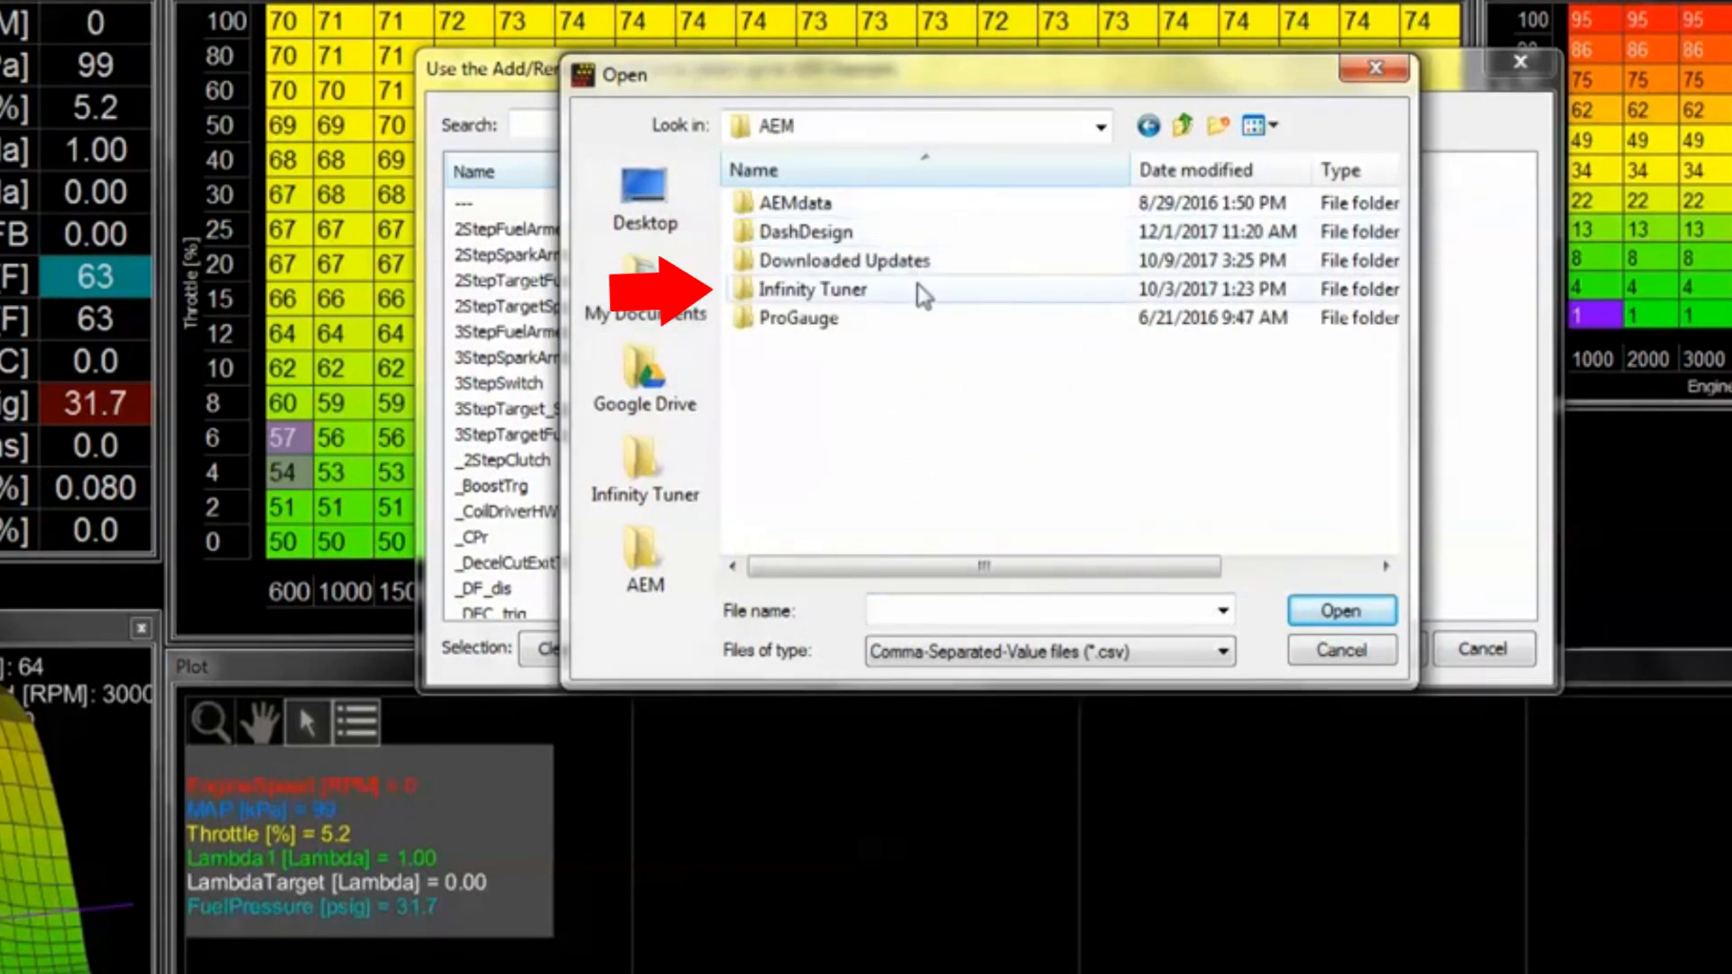
double_click(812, 289)
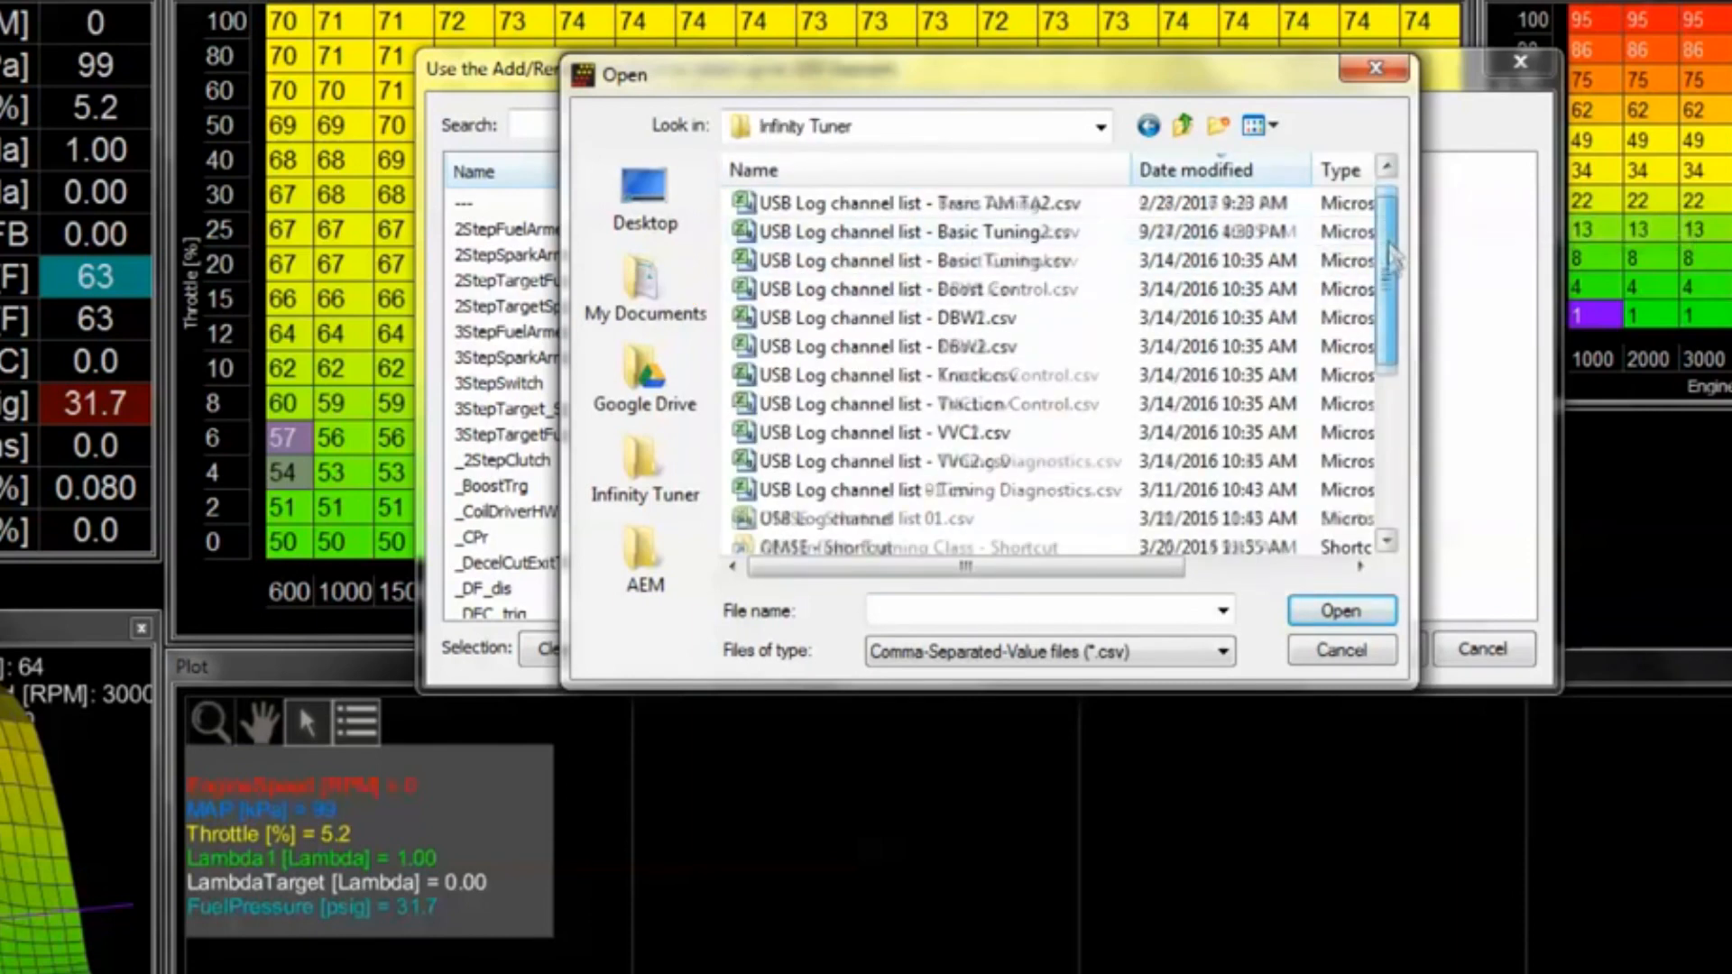
mouse_move(1387, 203)
mouse_down()
mouse_move(1394, 243)
mouse_move(1392, 204)
mouse_up()
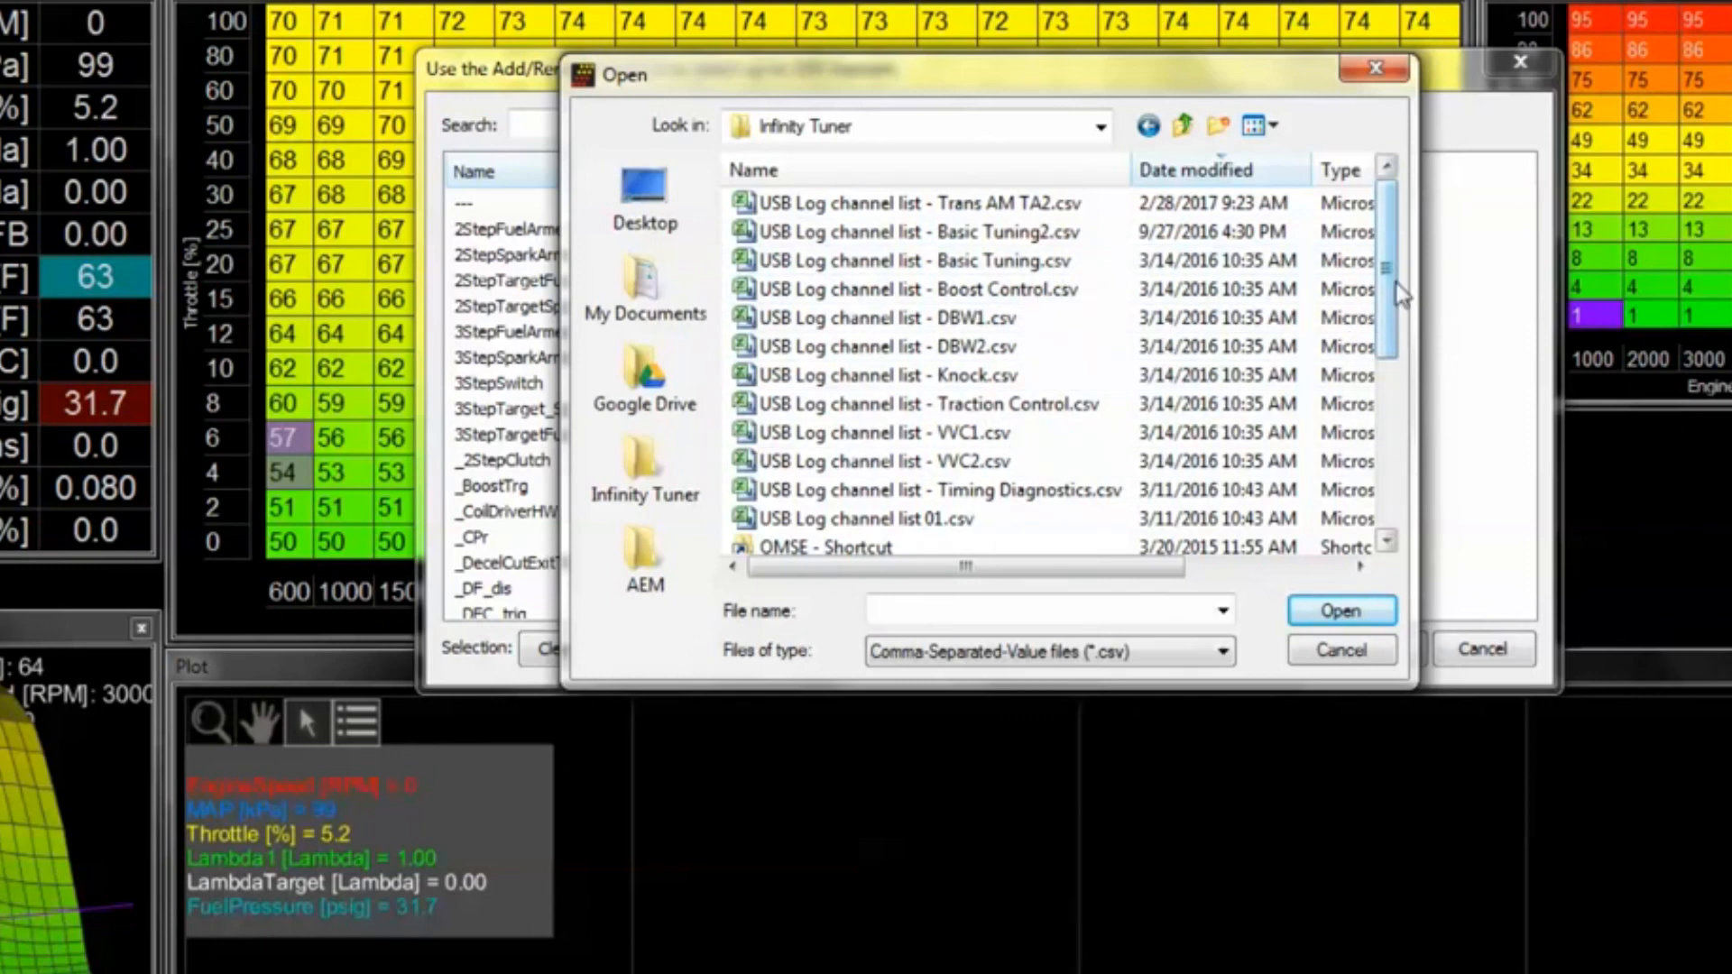
double_click(1037, 261)
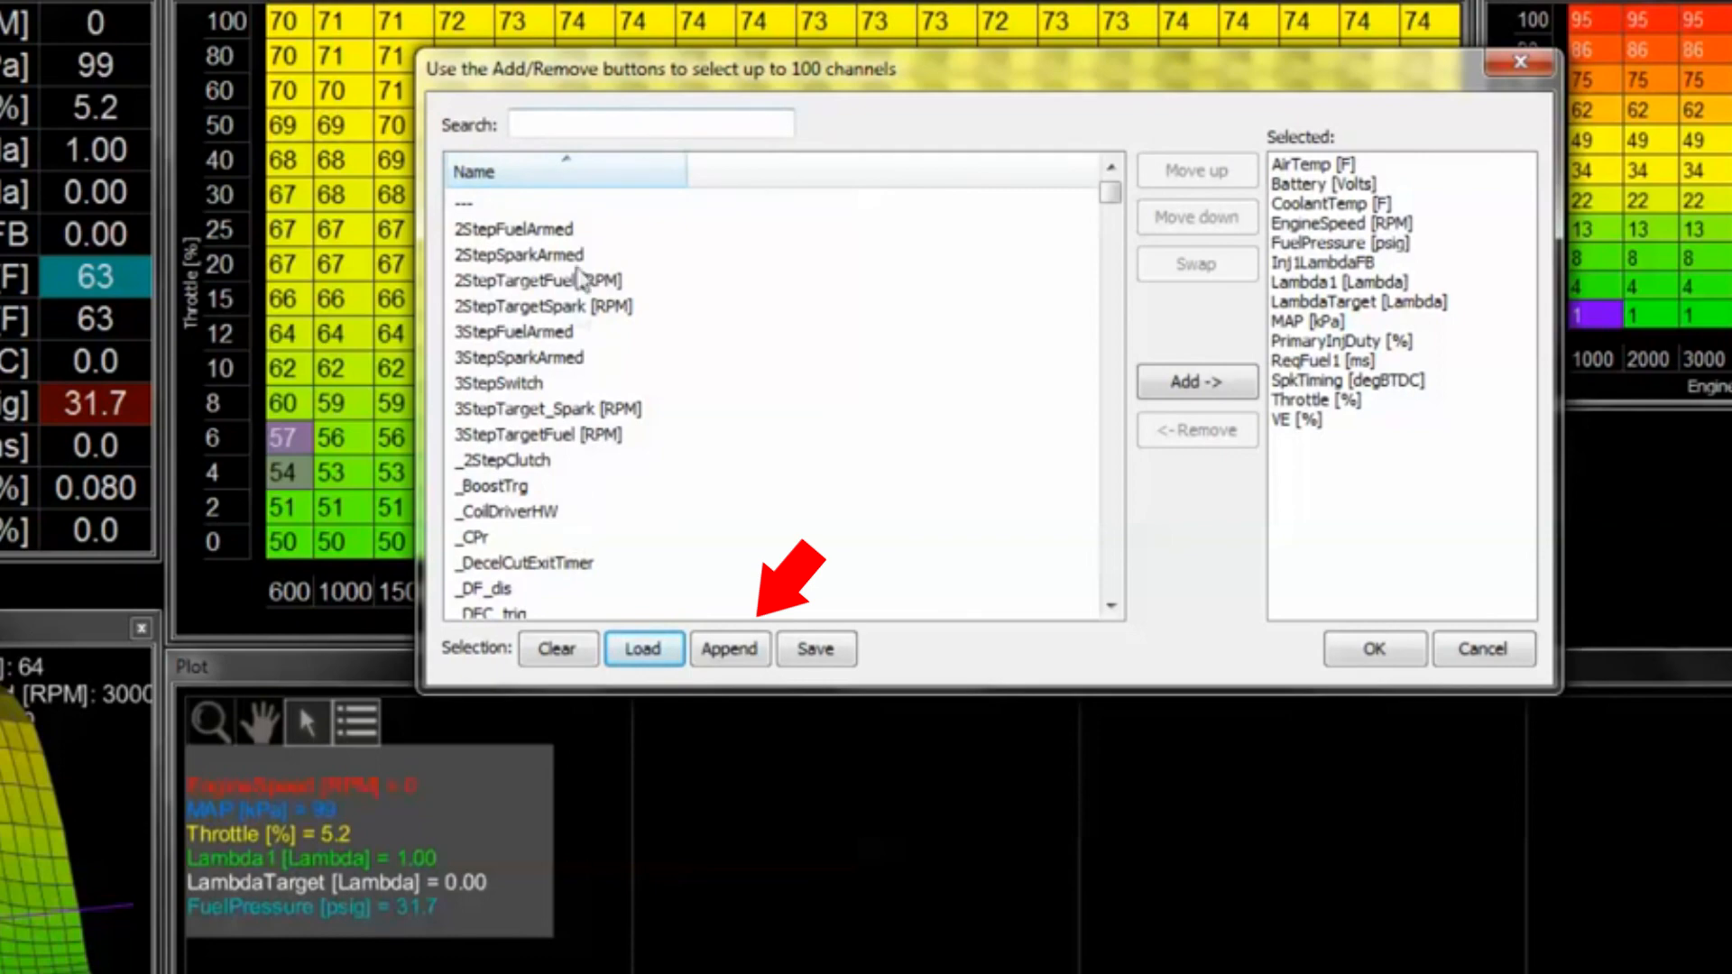
Append the Boost Control, Knock and Timing Diagnostics channel lists to the selection
click(728, 650)
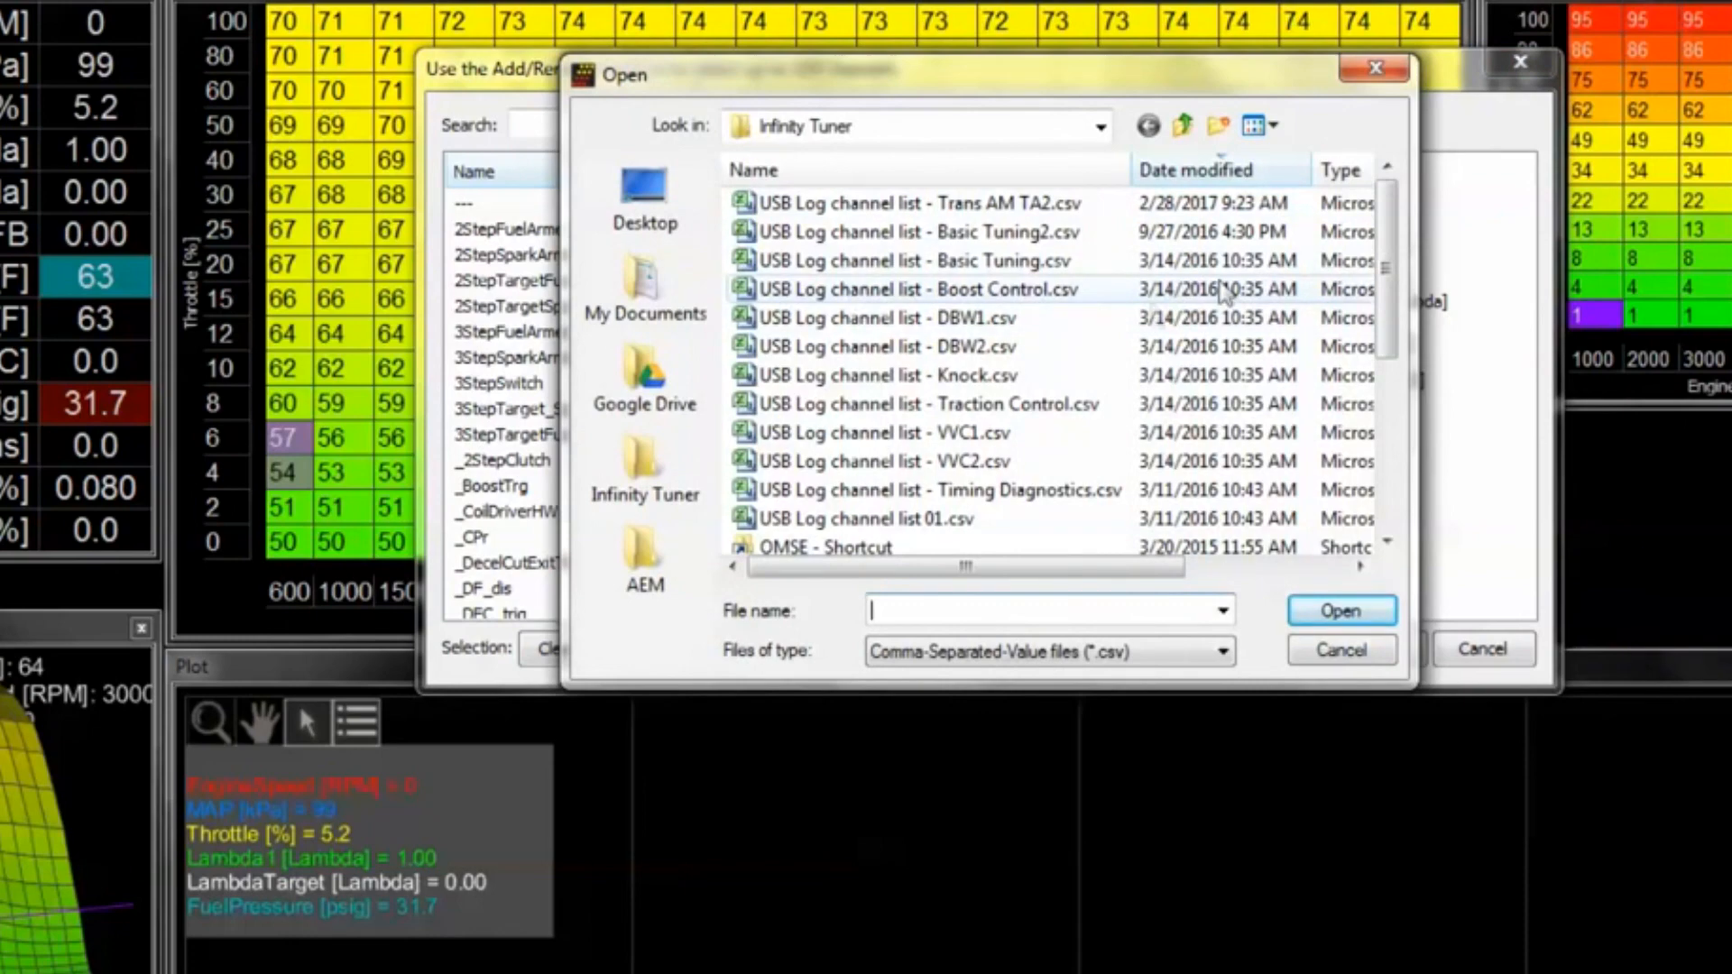
double_click(1017, 291)
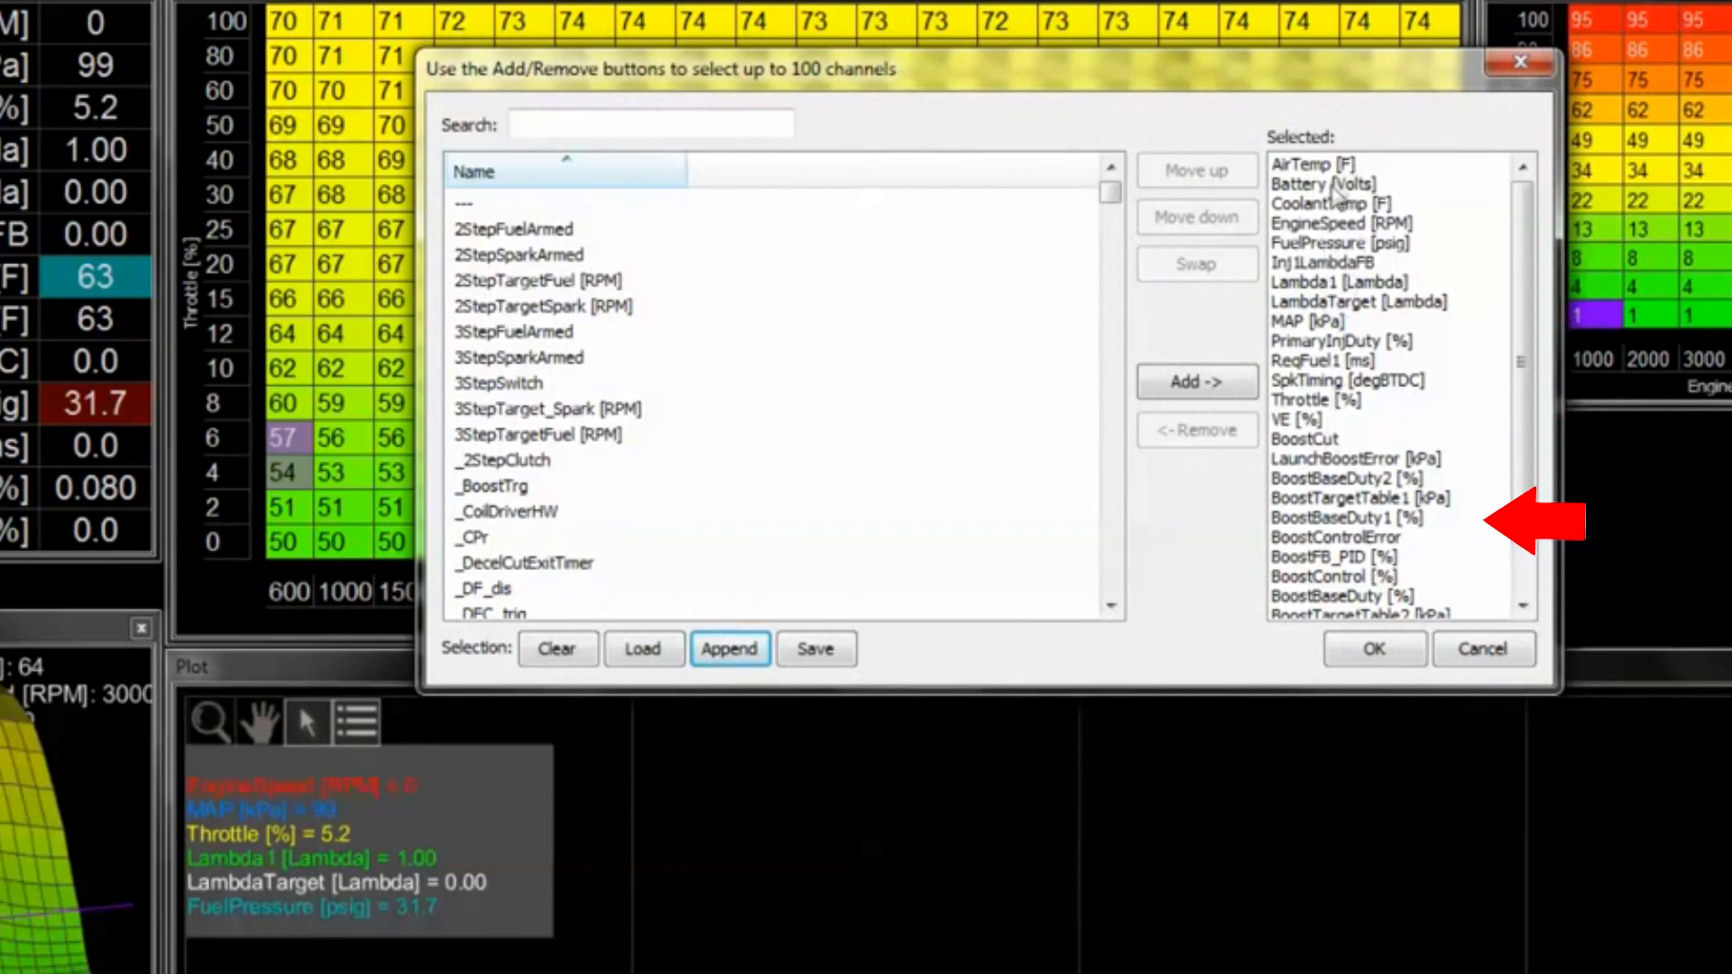
drag(1519, 338, 1520, 413)
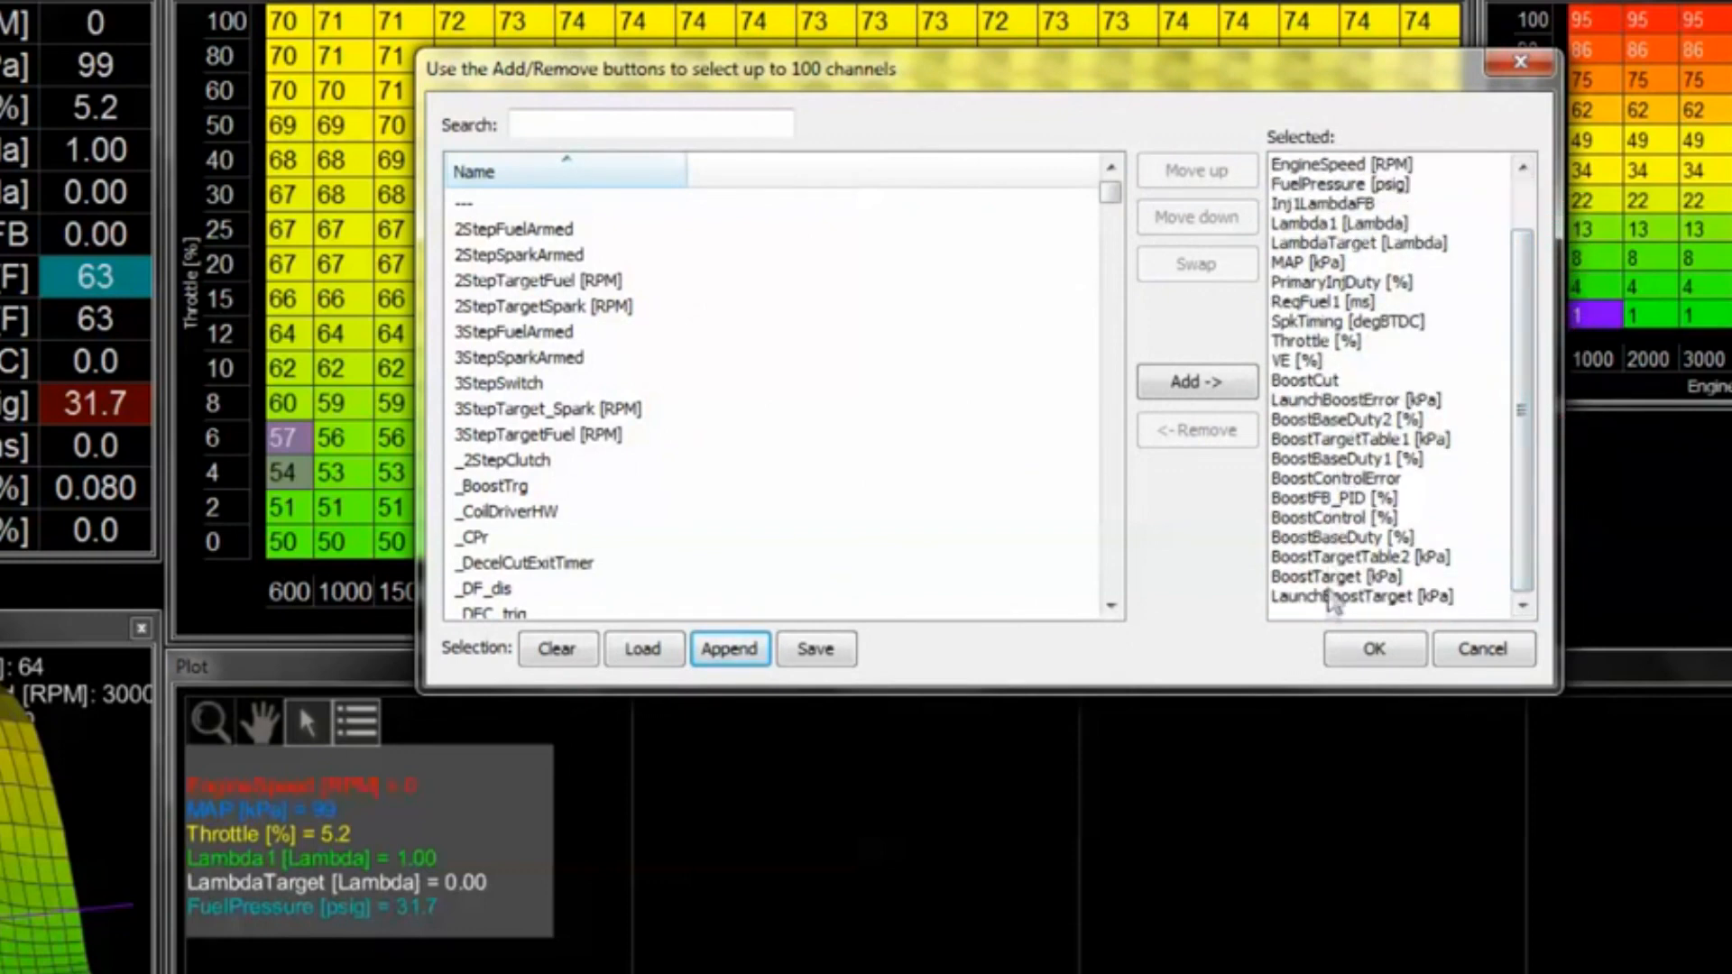
click(642, 649)
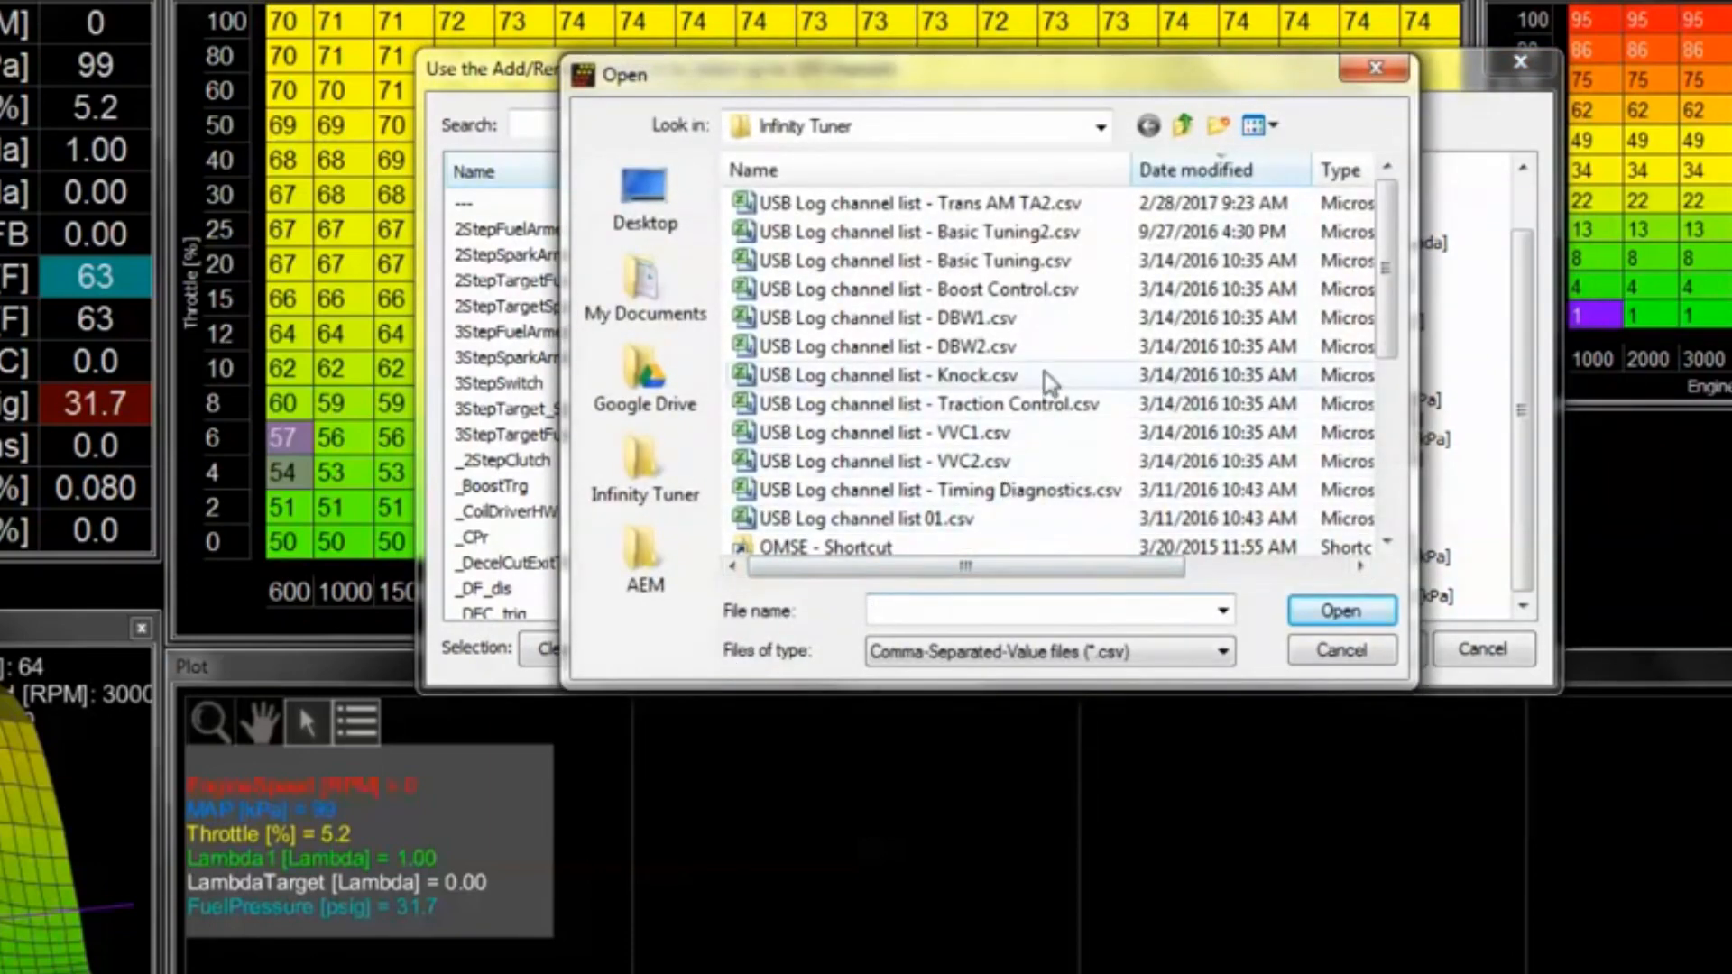
double_click(1050, 381)
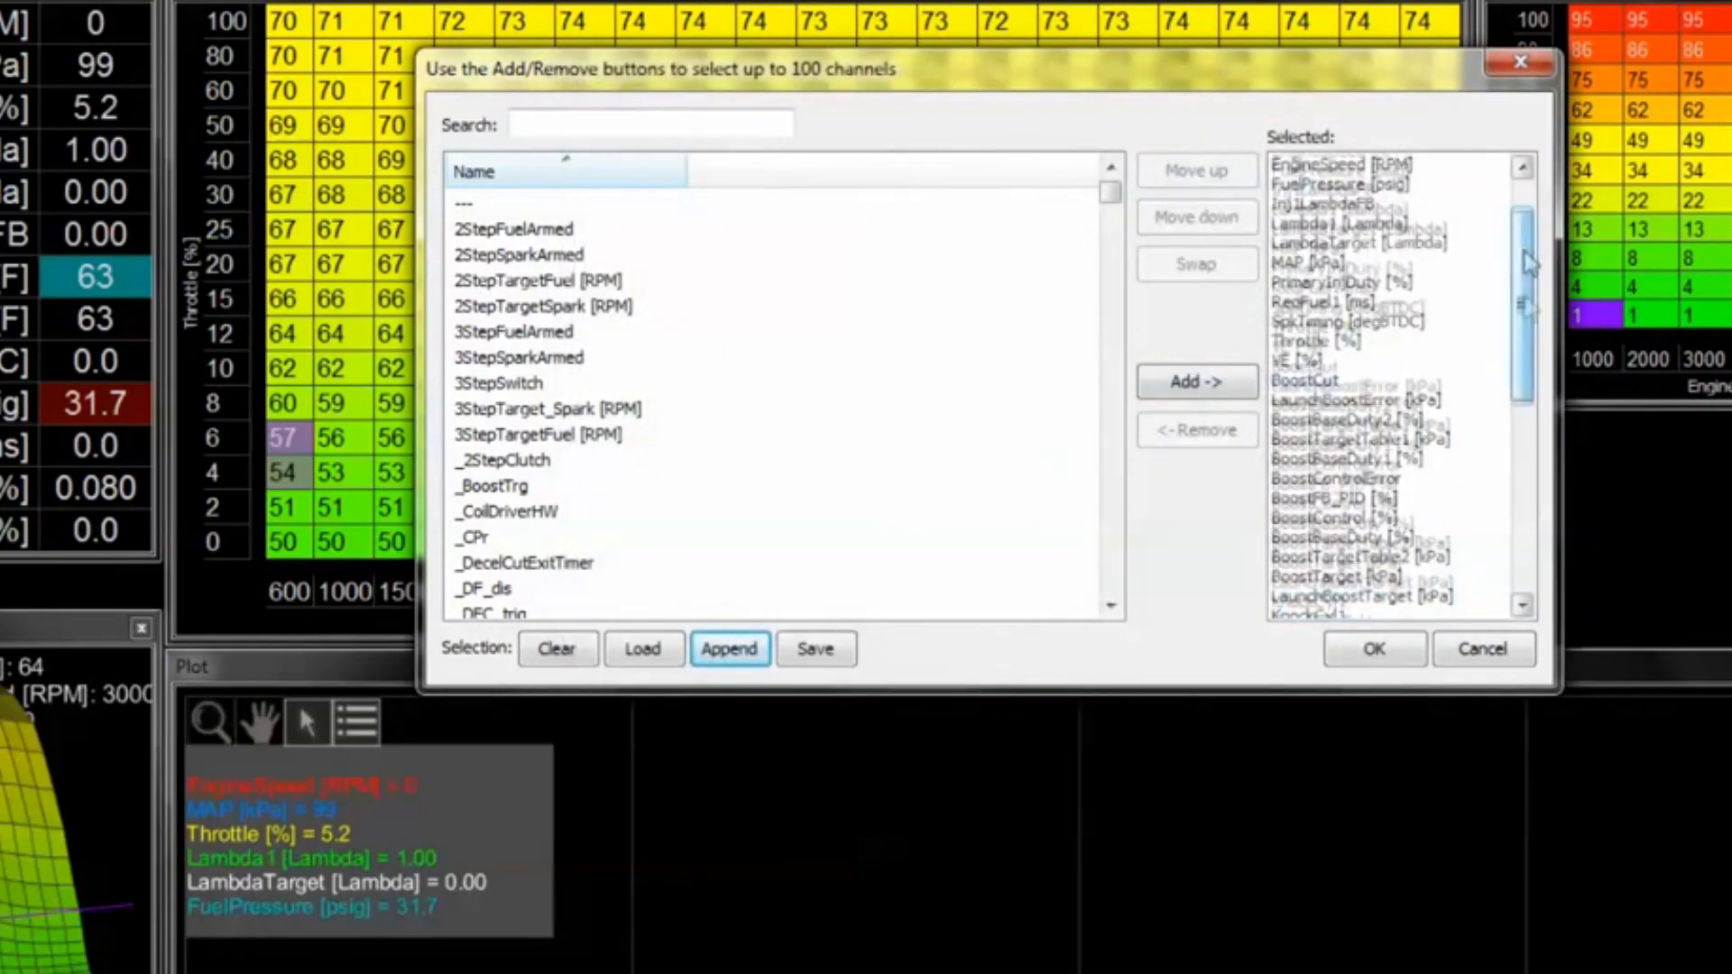
drag(1522, 251, 1530, 453)
click(729, 648)
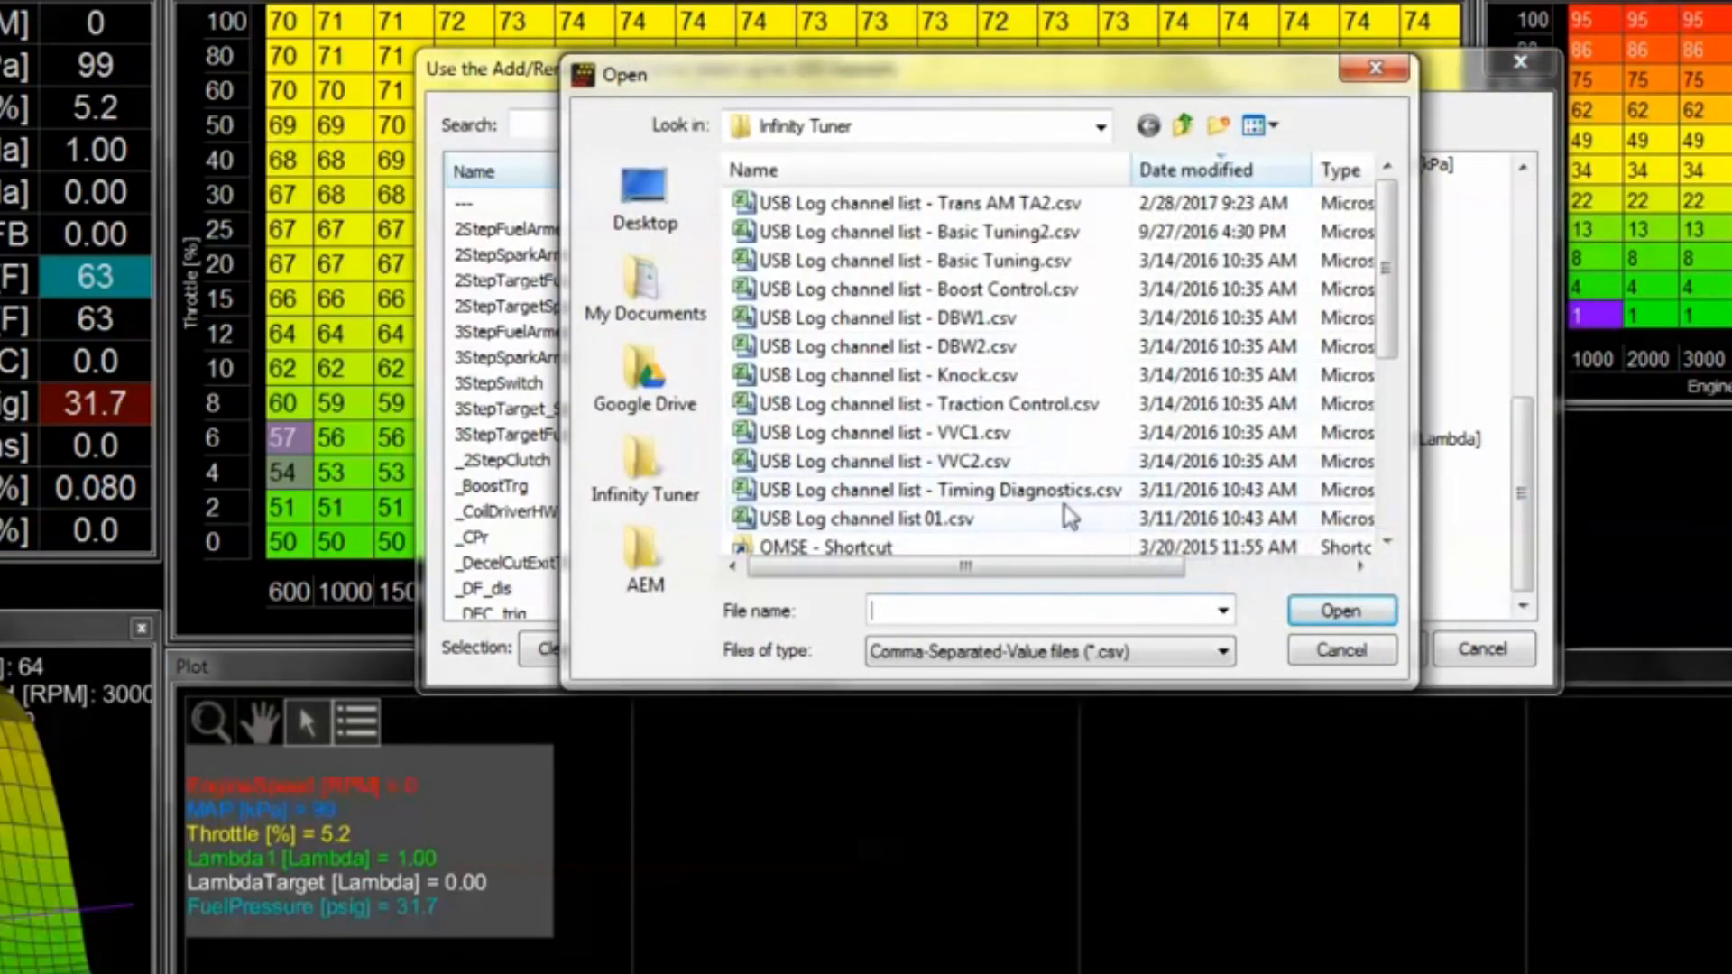
click(1028, 489)
double_click(1030, 490)
drag(1518, 448, 1523, 528)
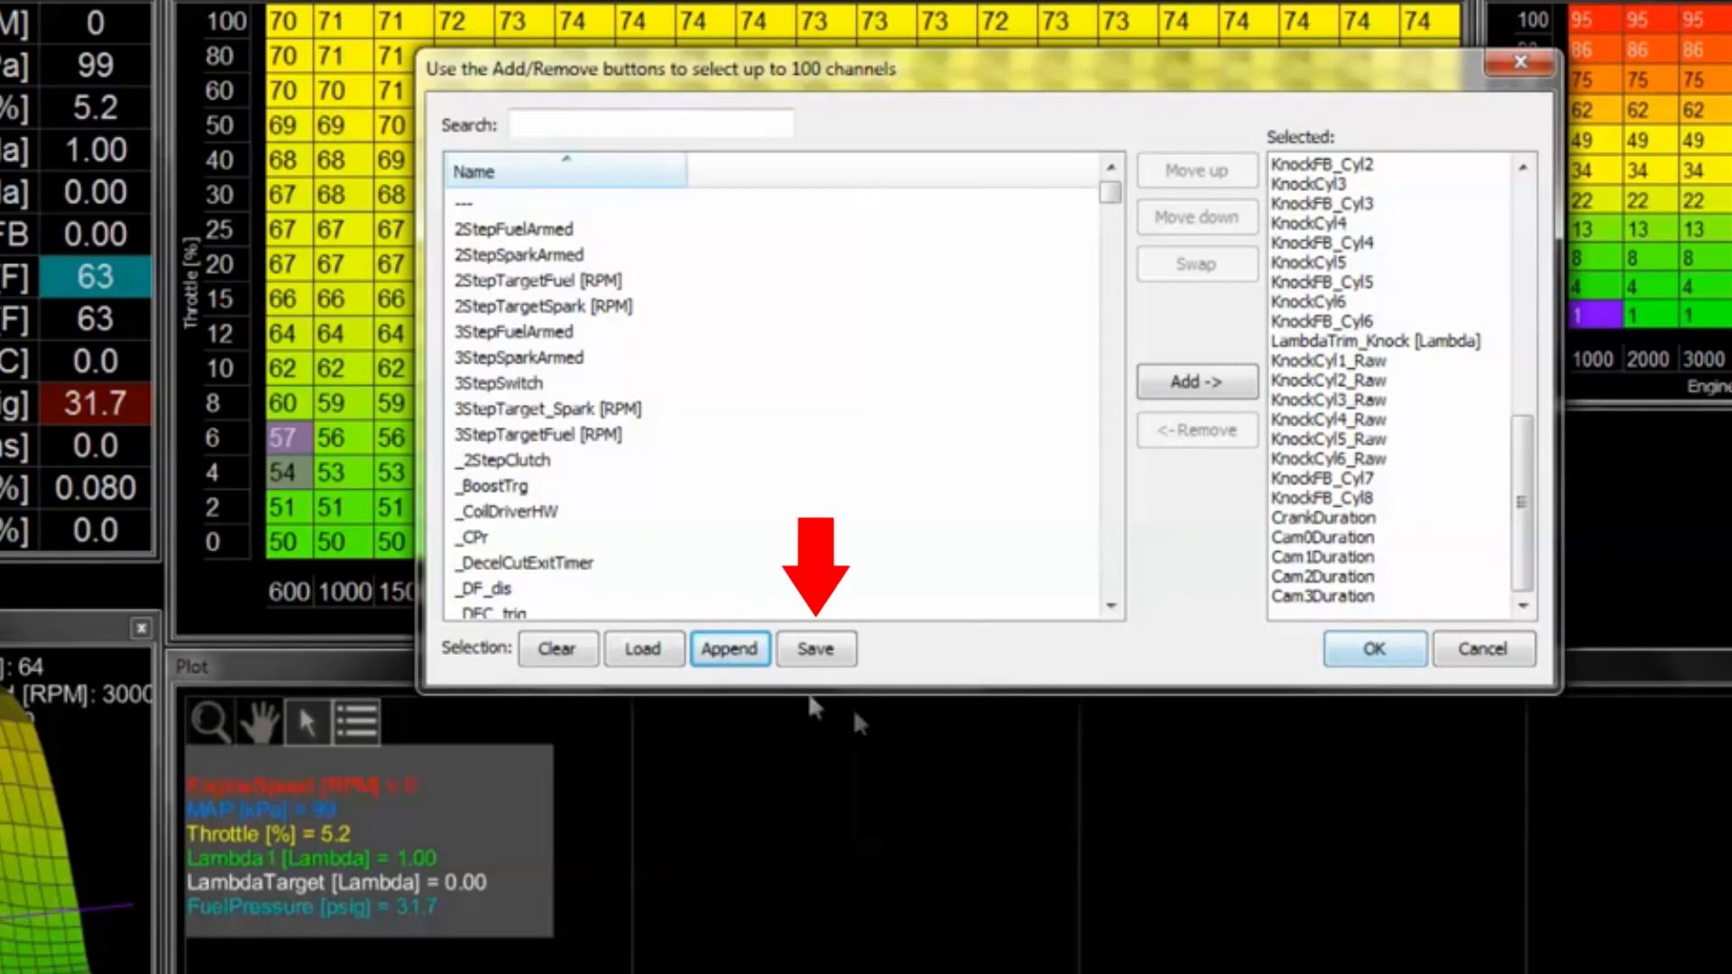
Save the combined selection as a renamed channel list file and apply it with OK
click(815, 647)
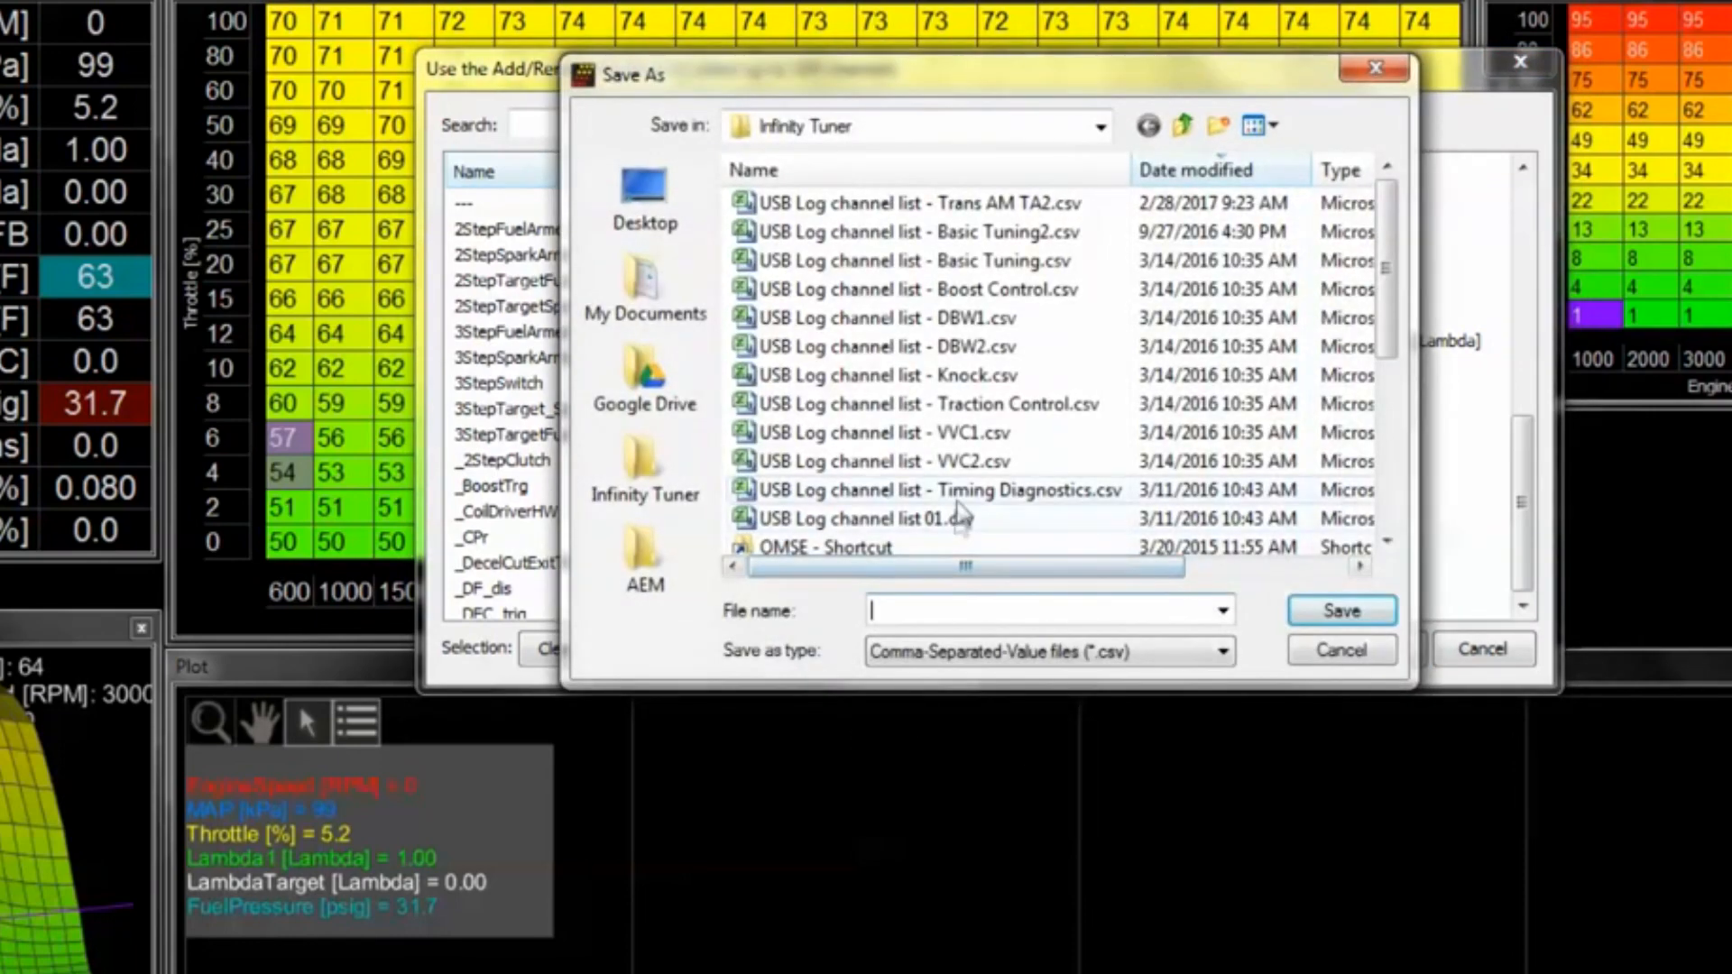
click(867, 519)
click(1120, 612)
drag(1076, 610, 1024, 610)
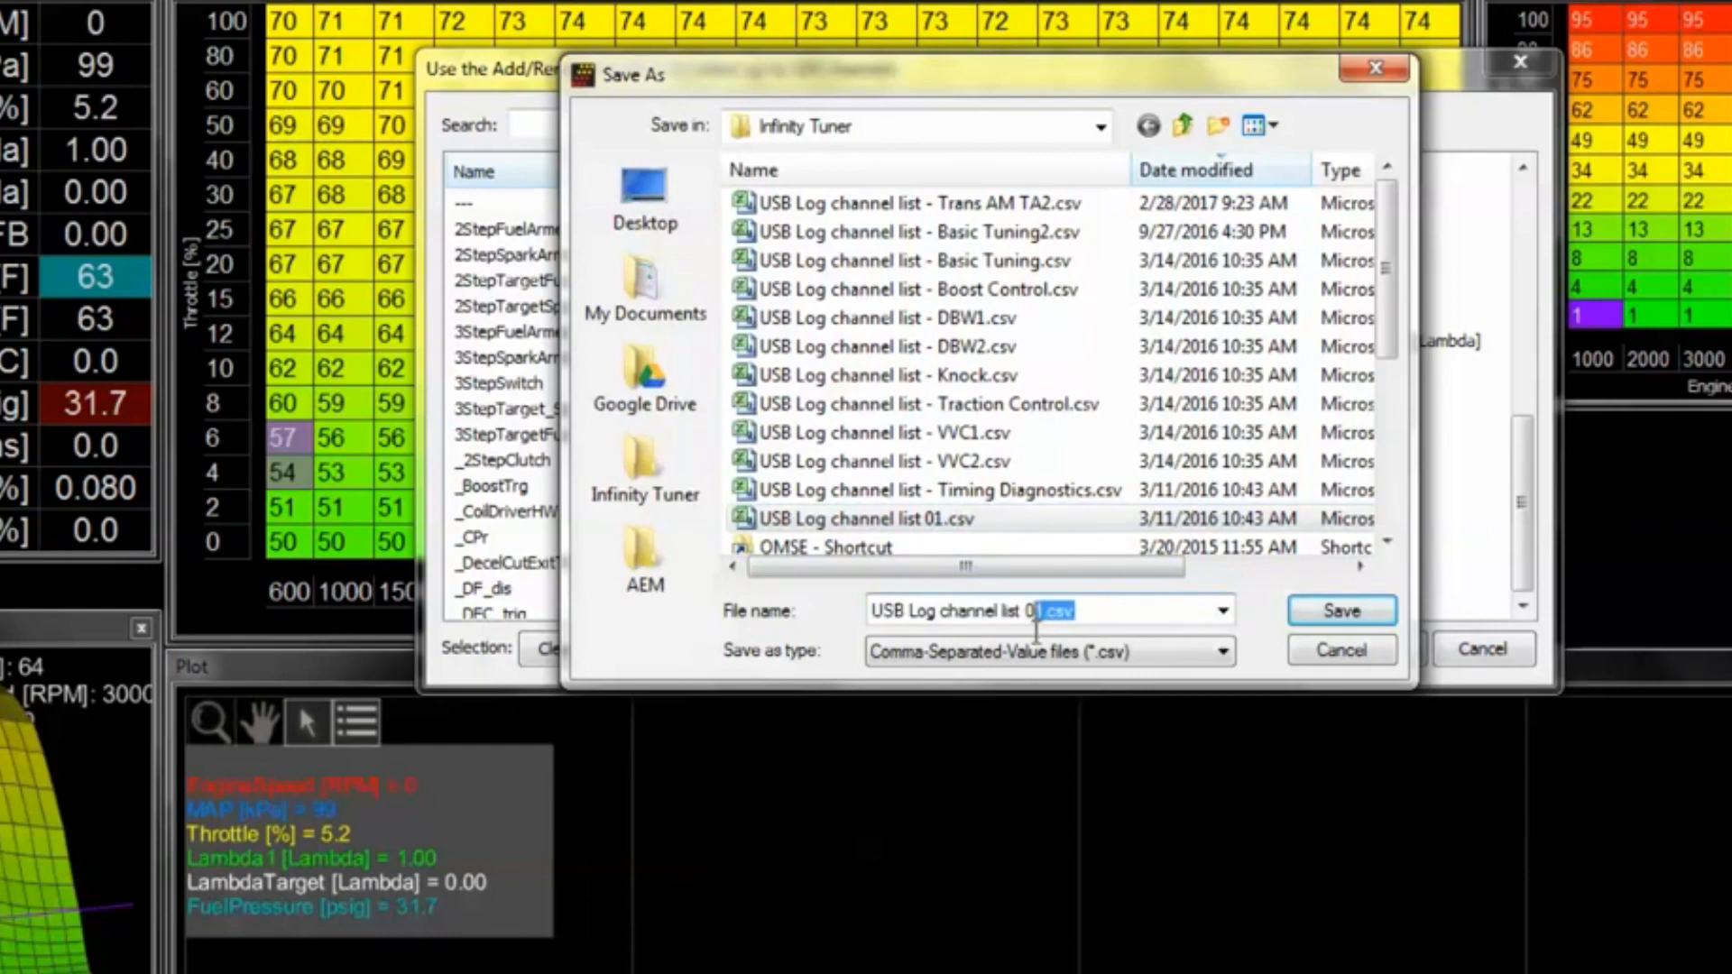
text(- test '1)
key(Return)
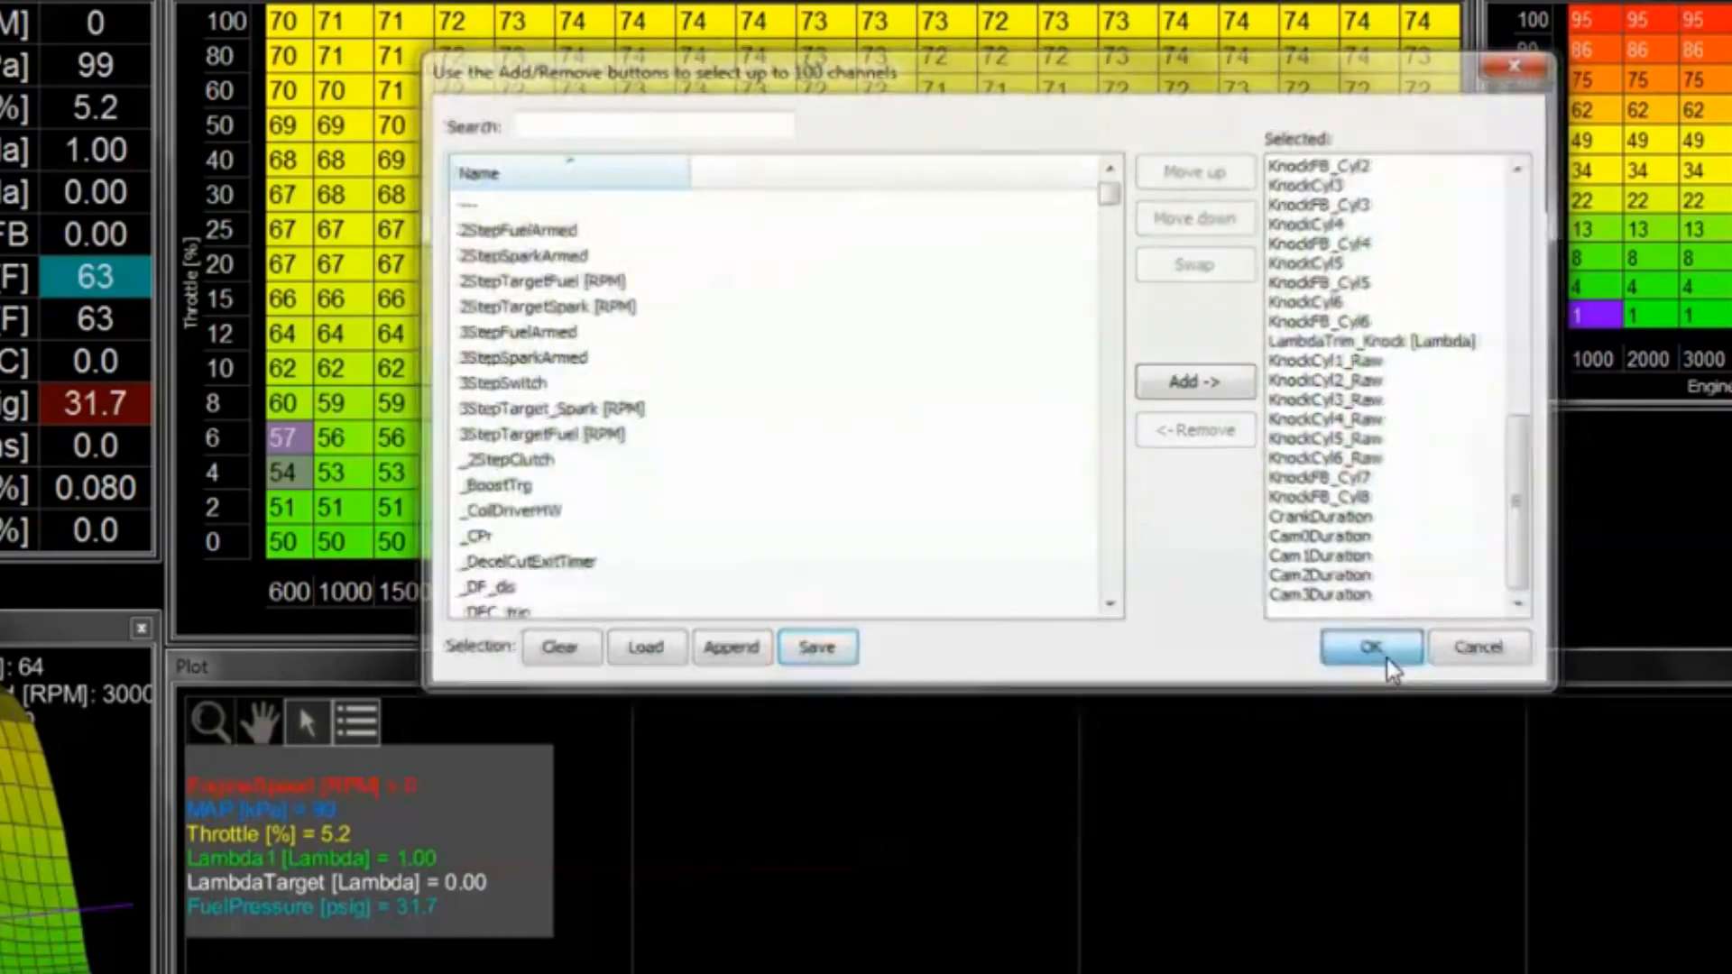
click(1374, 650)
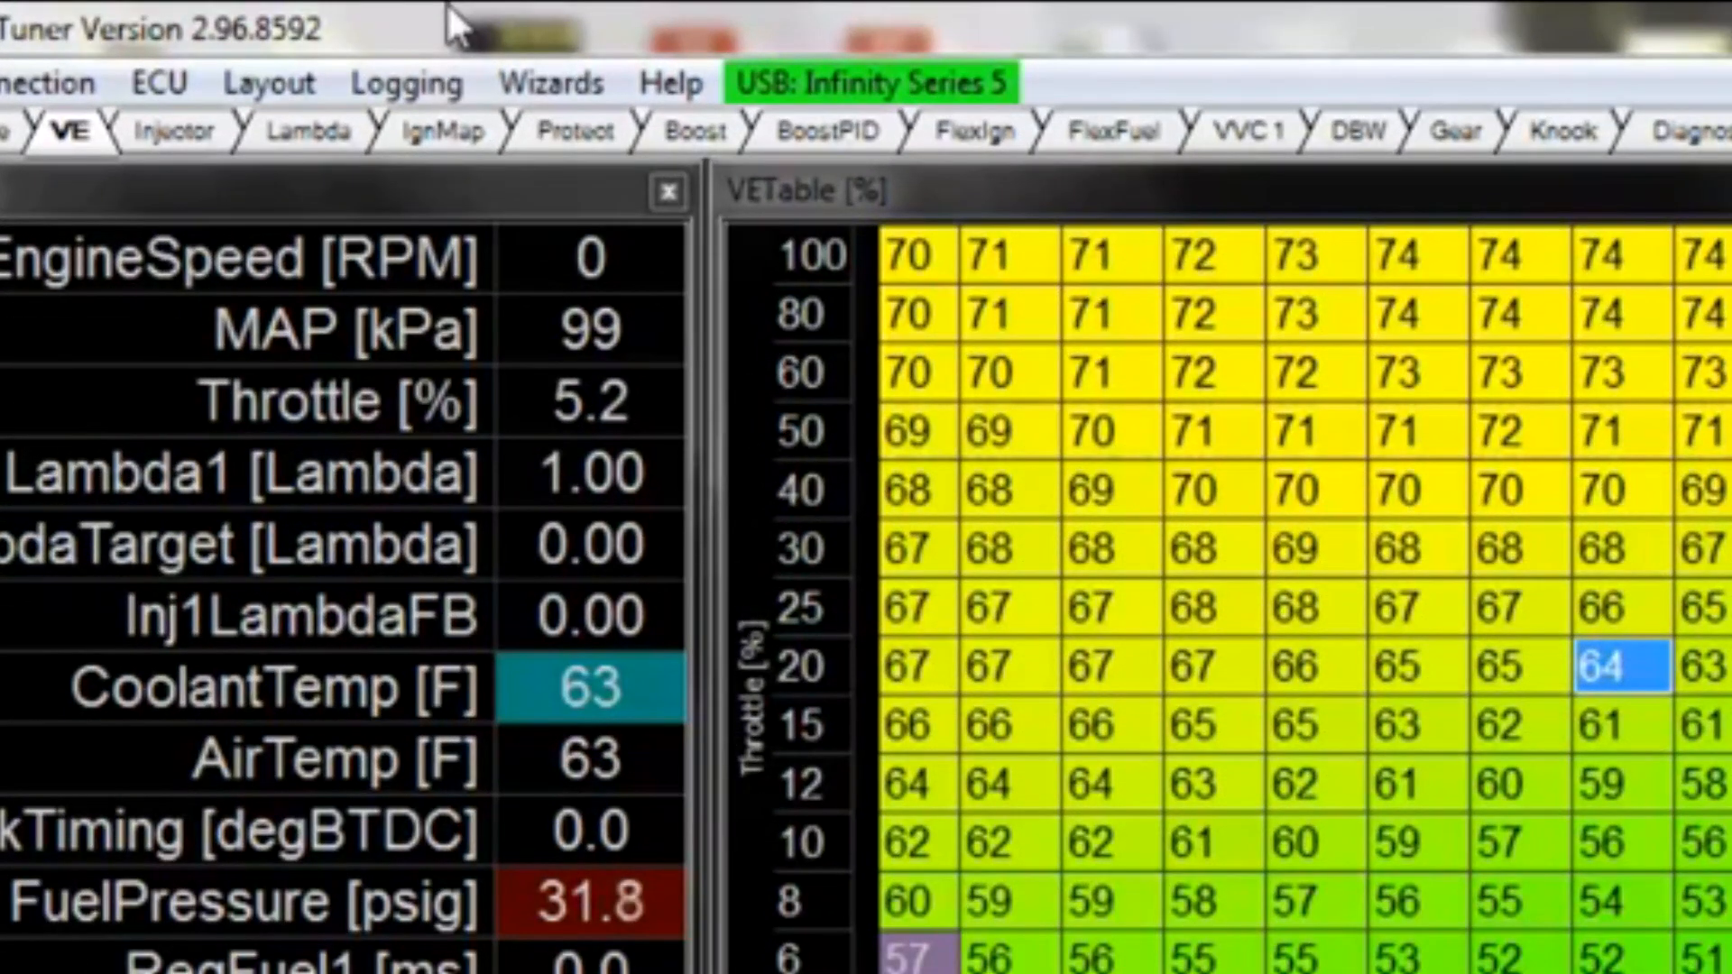
Launch the Setup Wizard and go to Advanced Setup > USB Logging
click(545, 81)
mouse_move(624, 141)
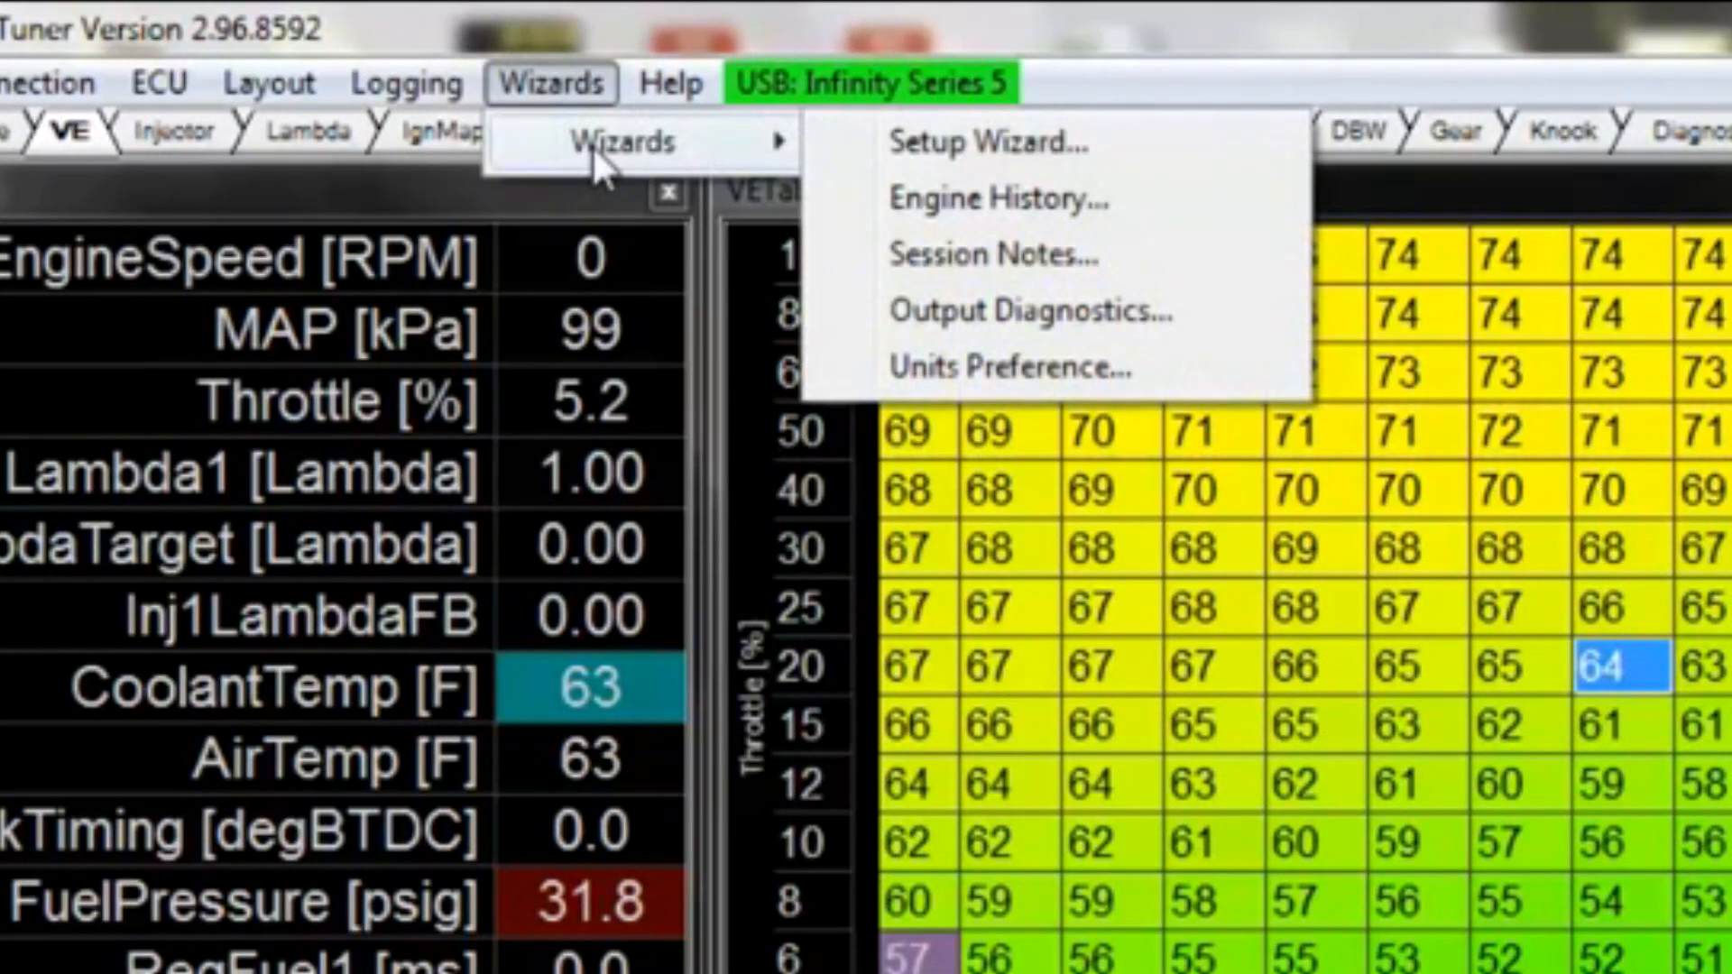
click(986, 142)
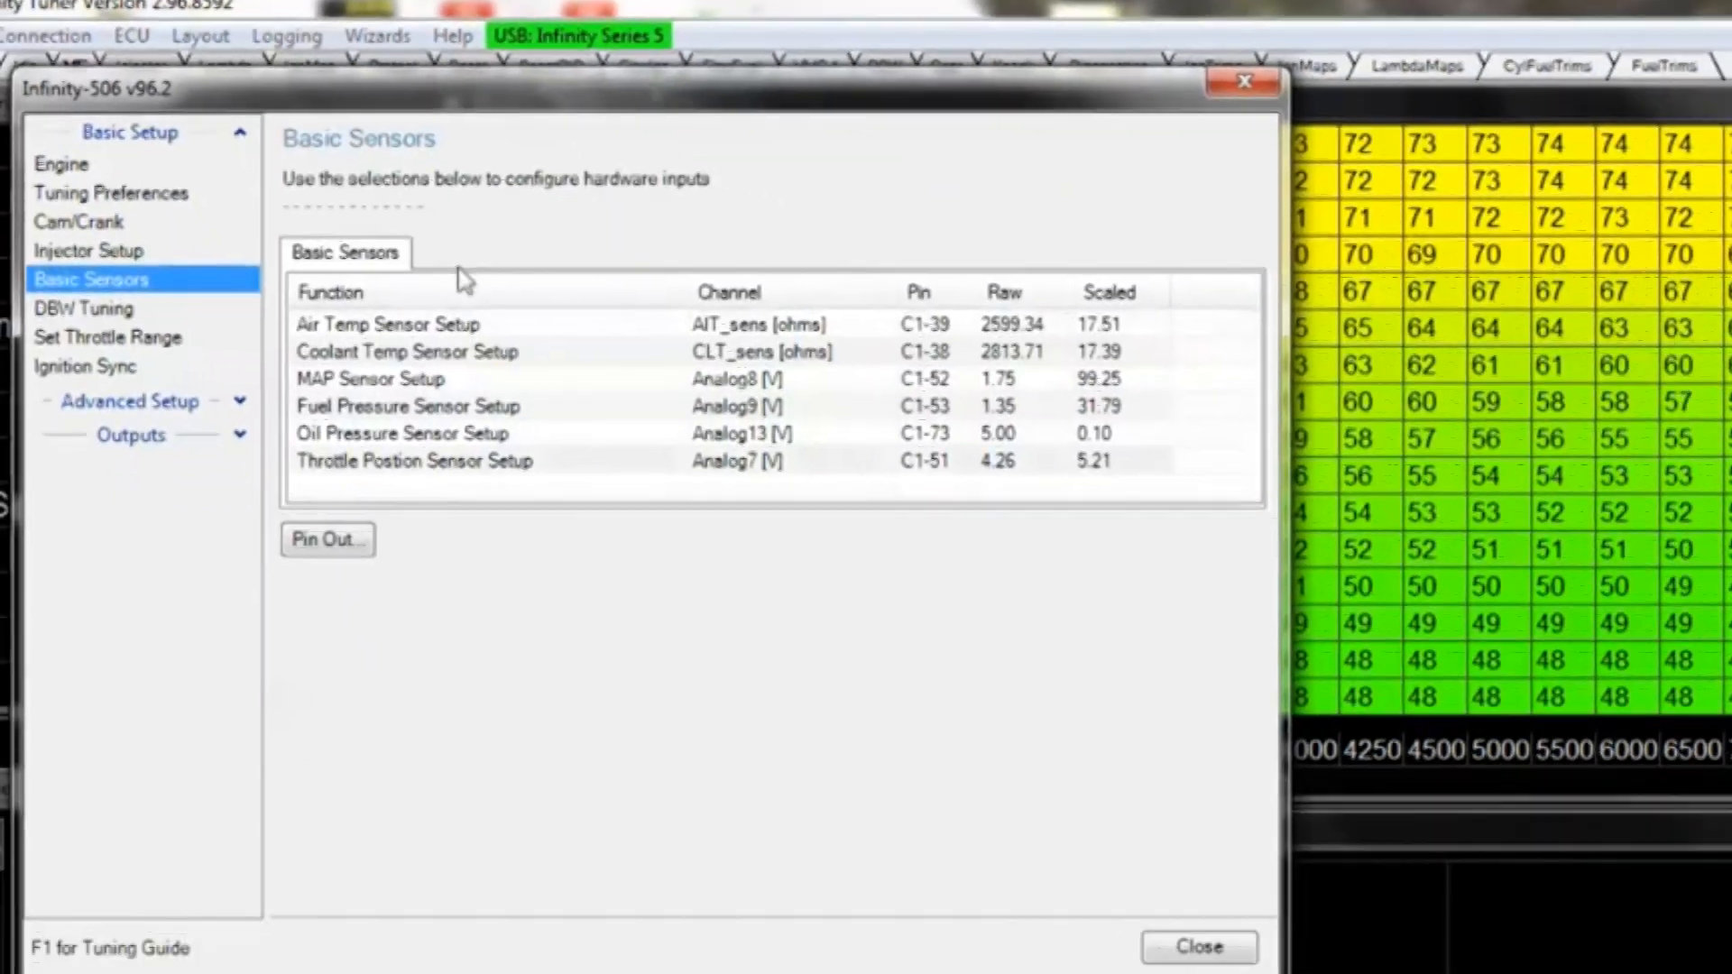
click(181, 291)
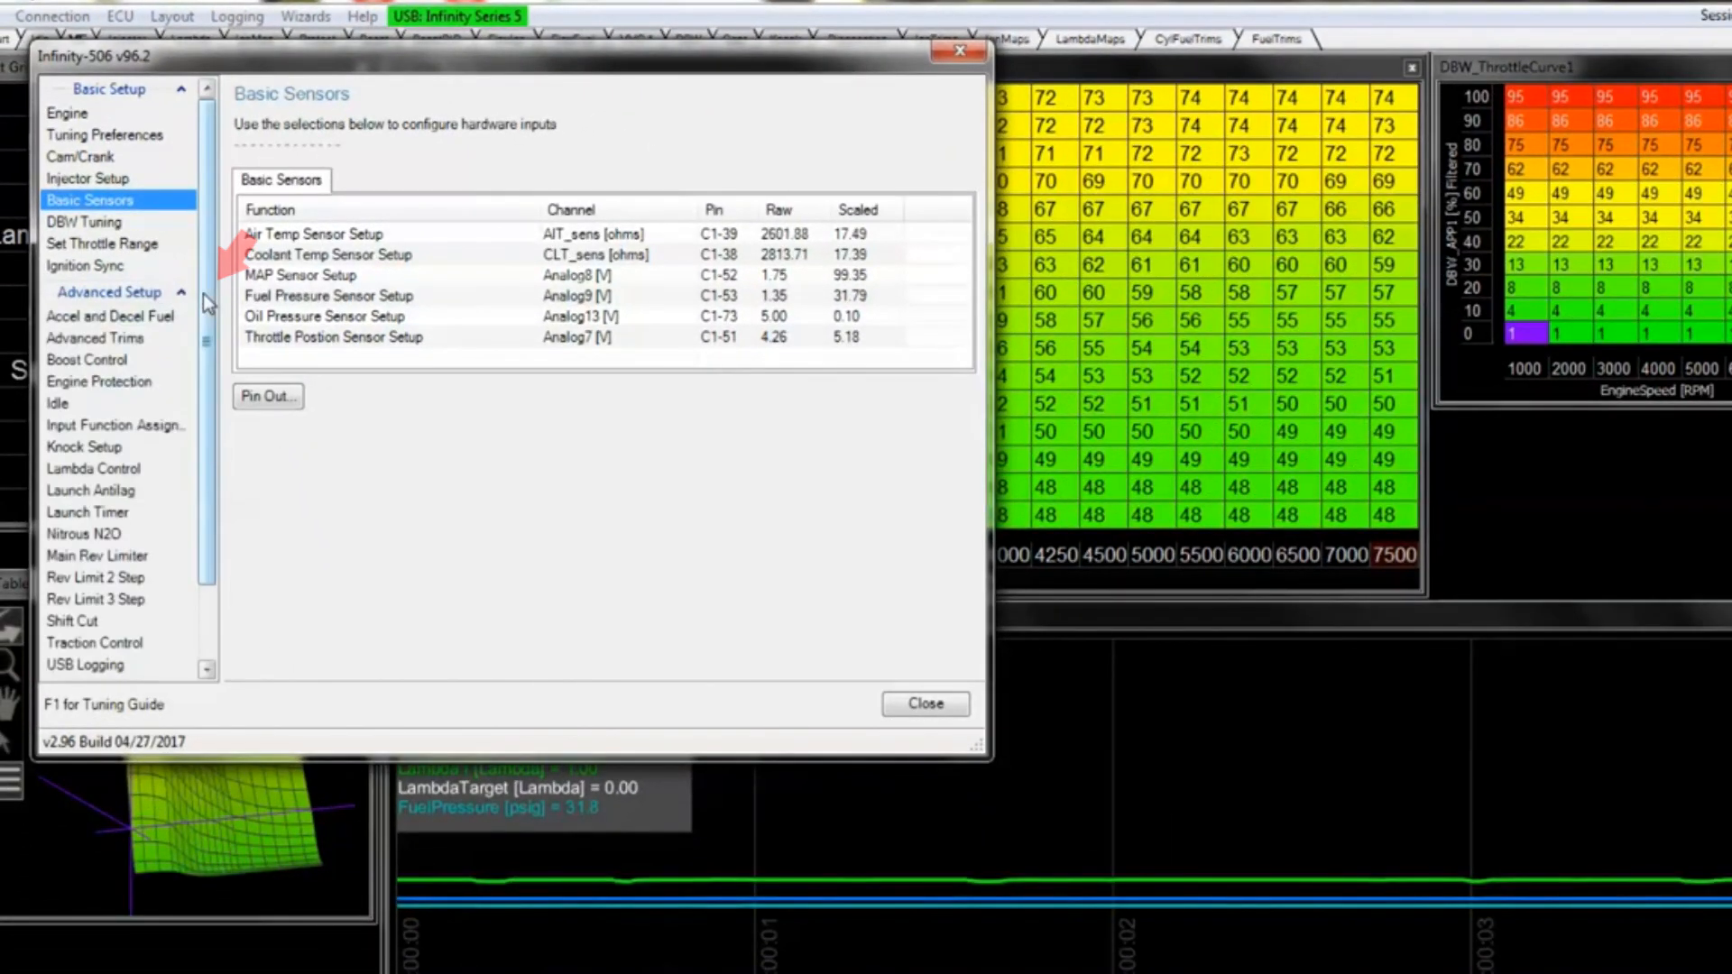
scroll(136, 406, down, 3)
click(100, 598)
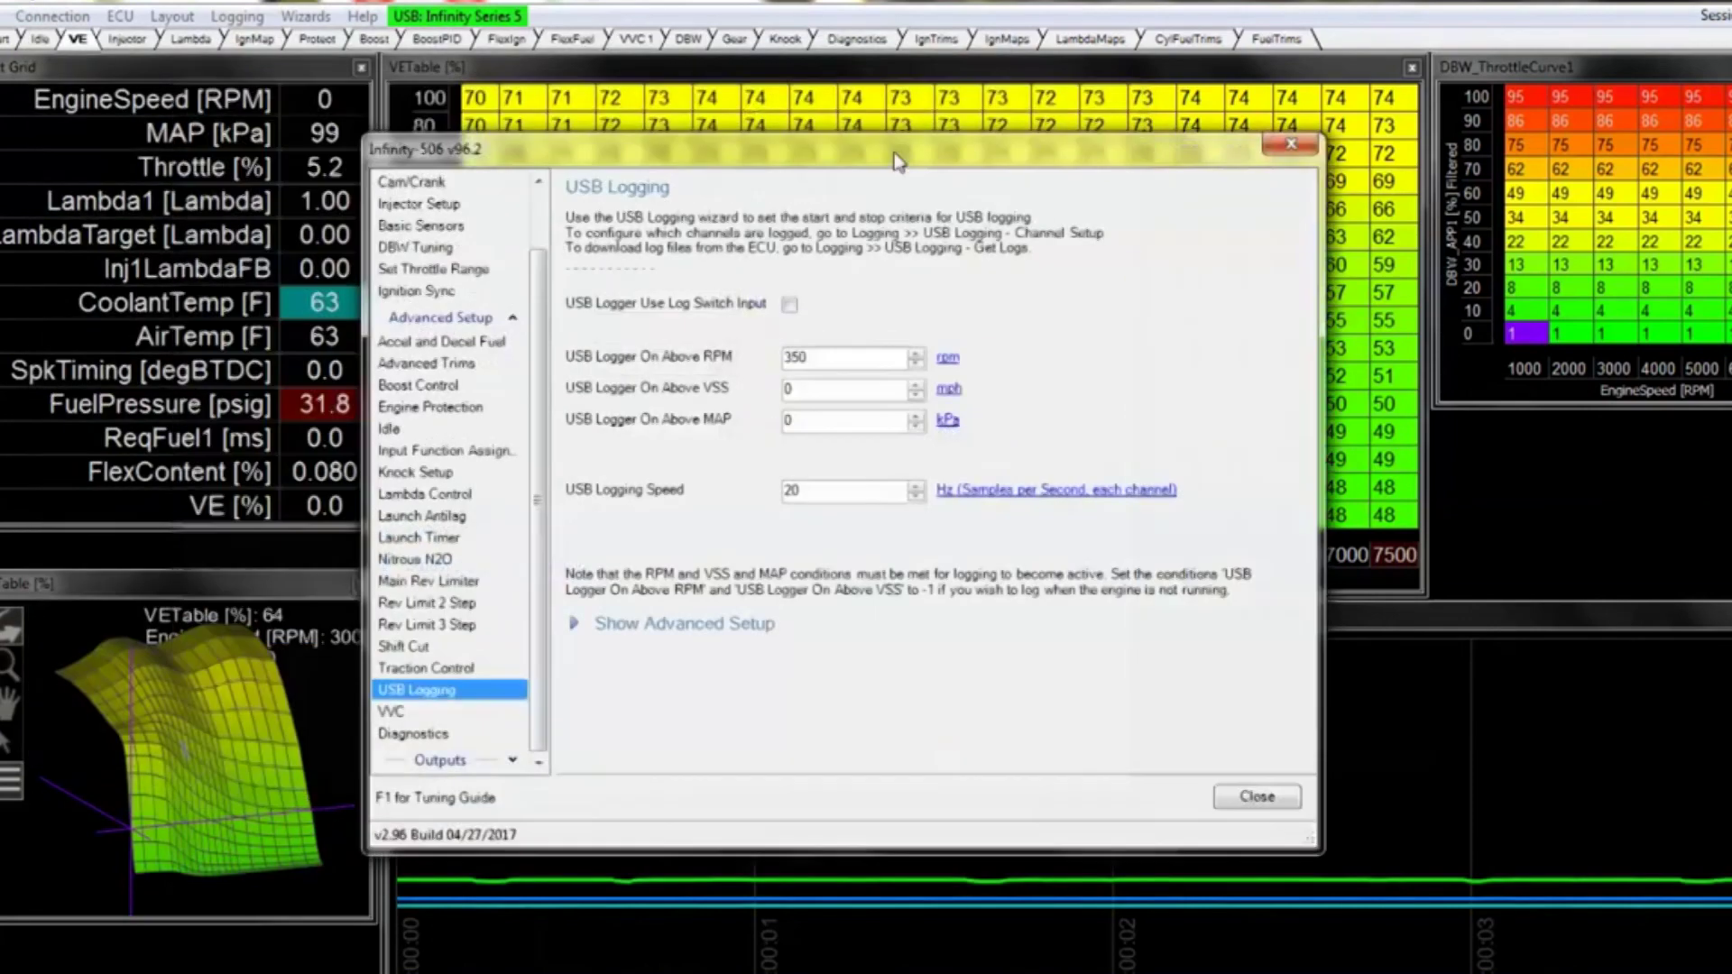
drag(567, 65, 1087, 129)
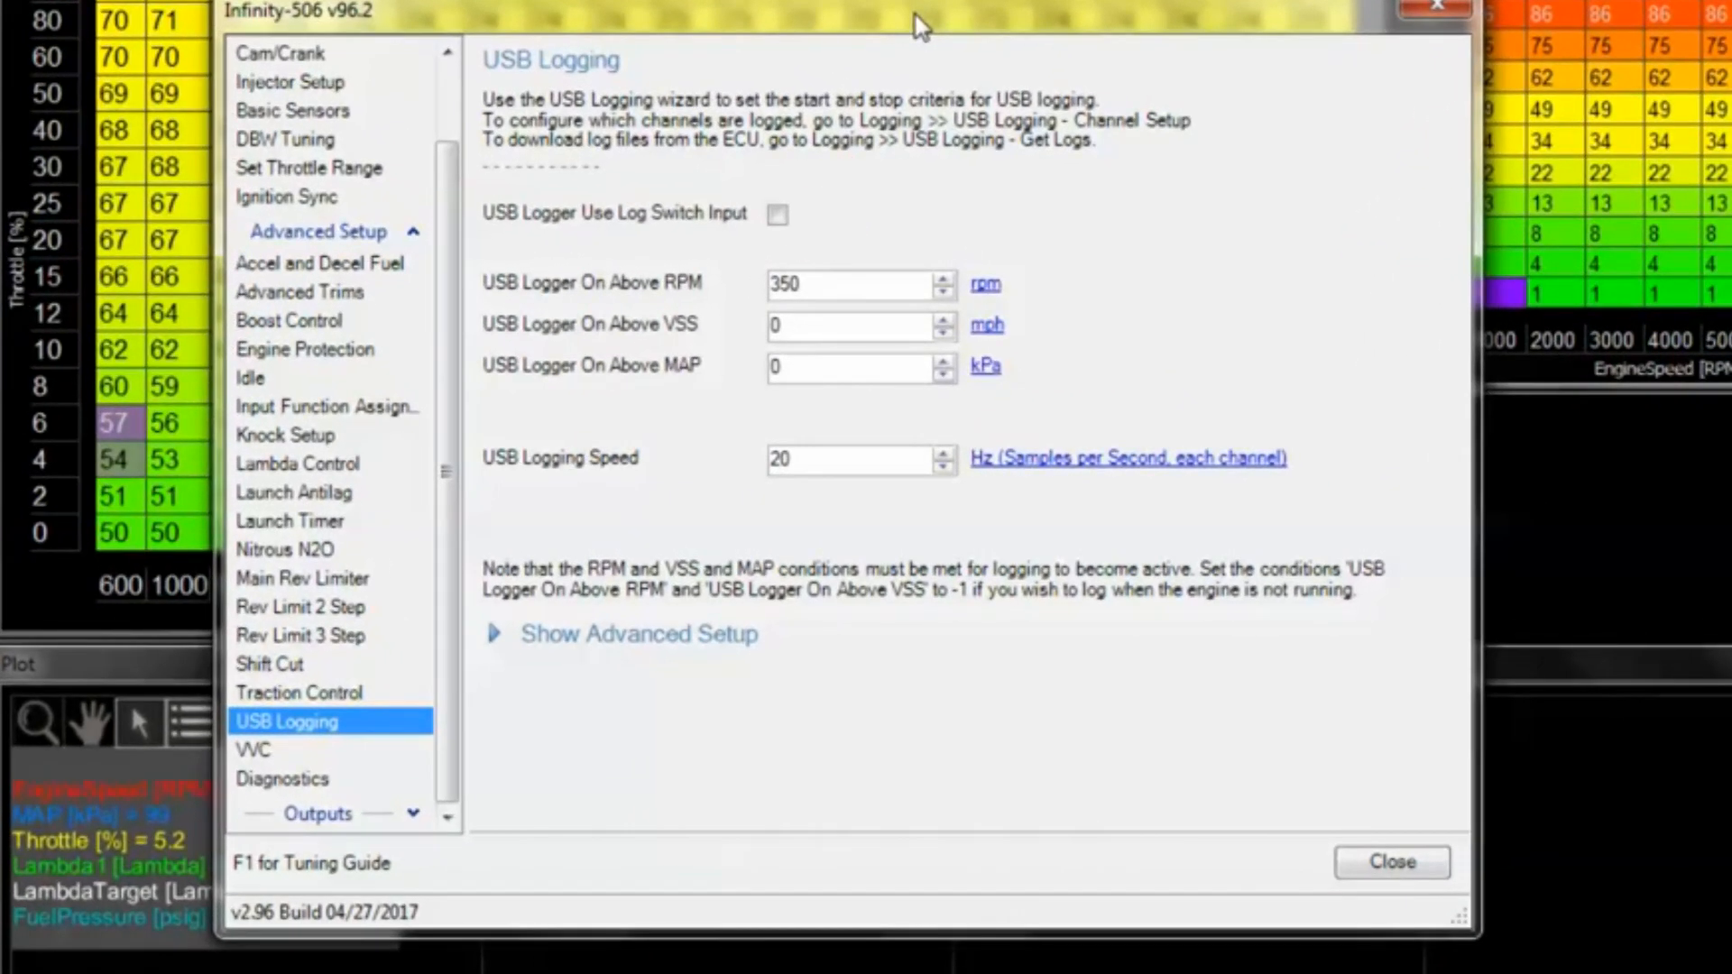
Review the RPM, speed and MAP logging thresholds, keeping Analog11 [V] as the log switch input
double_click(792, 283)
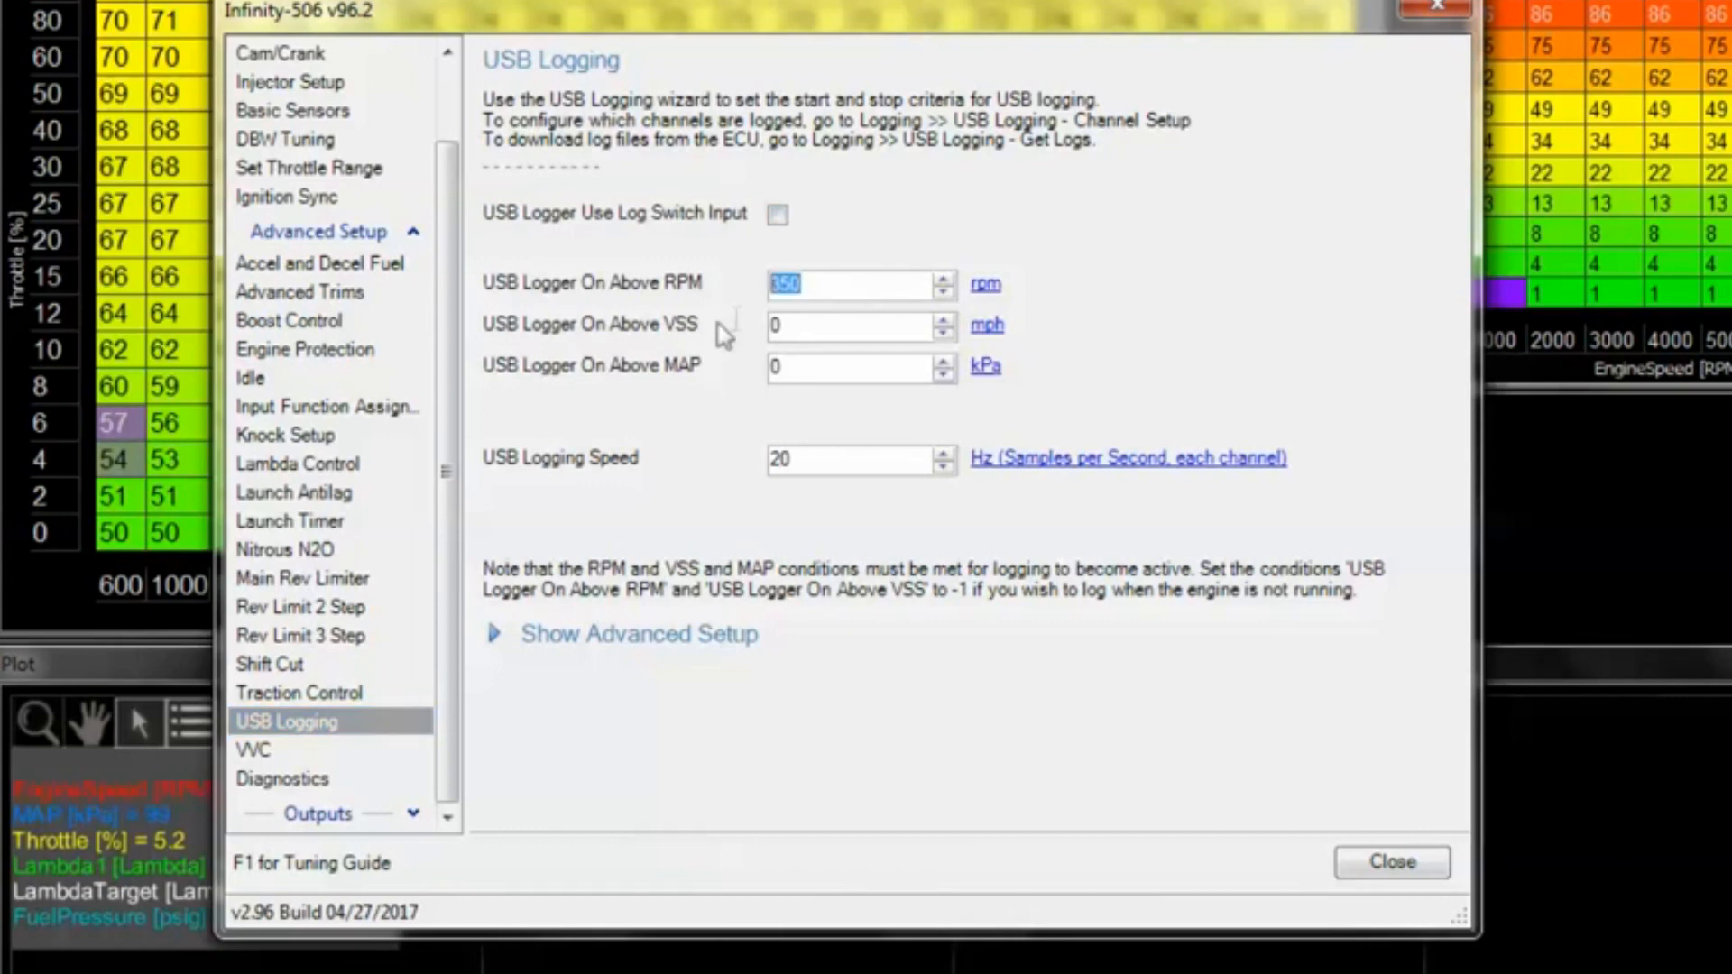
double_click(840, 325)
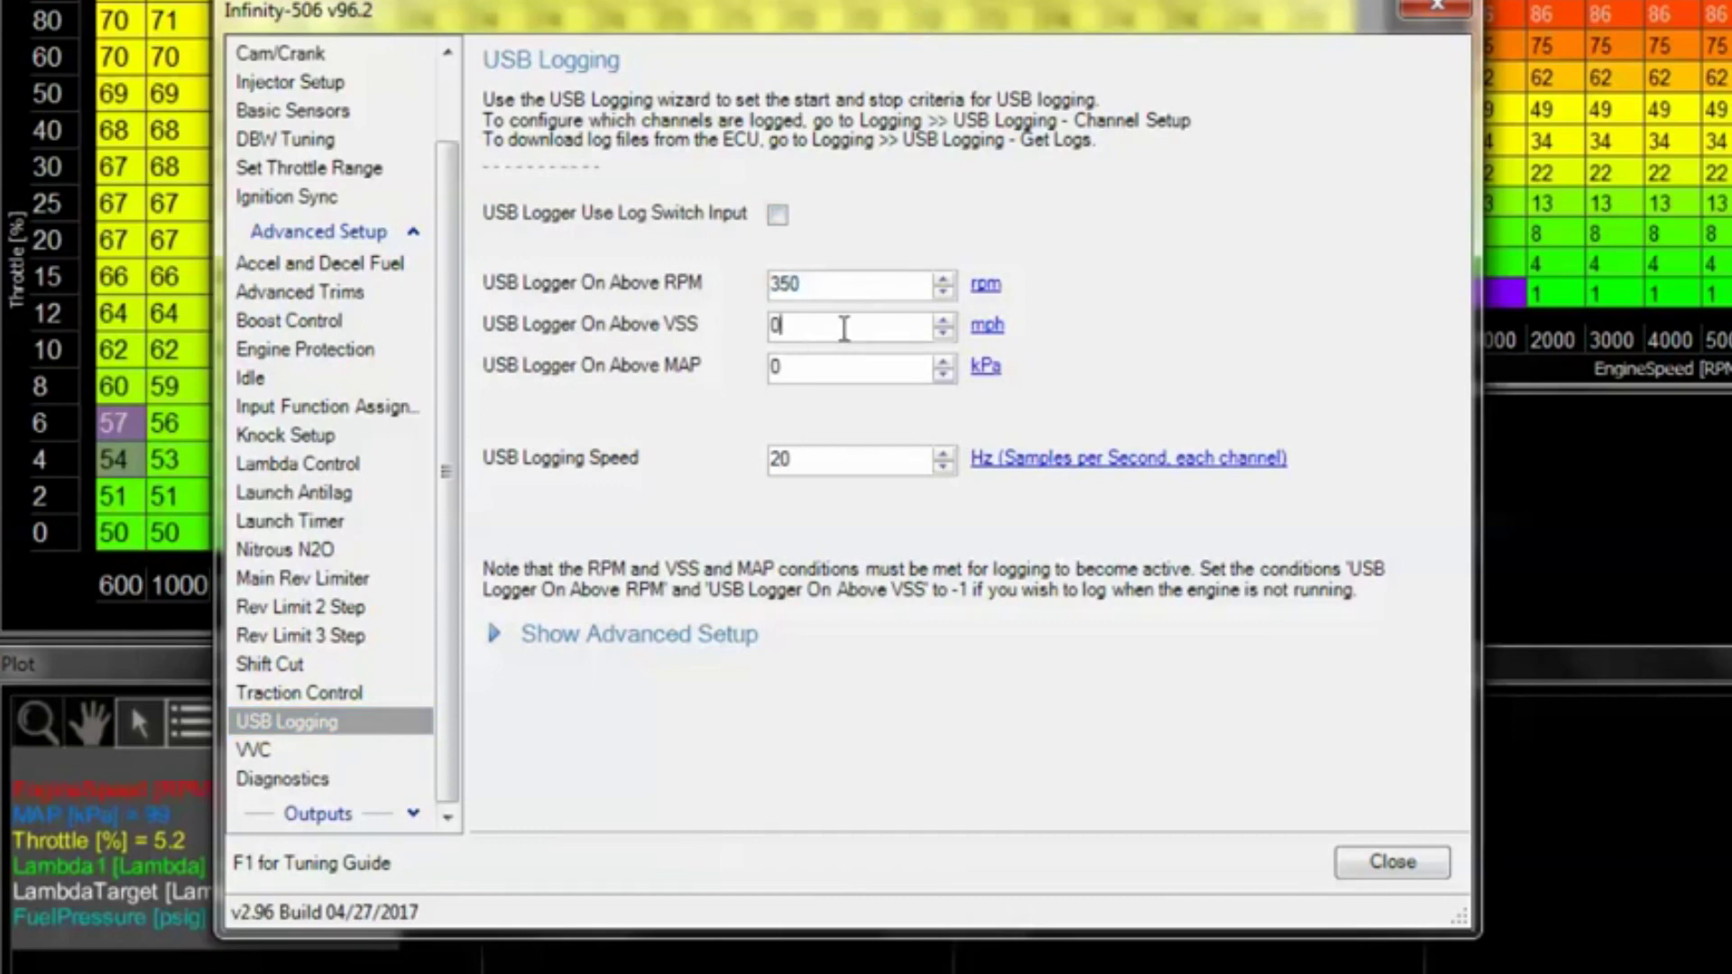
double_click(803, 367)
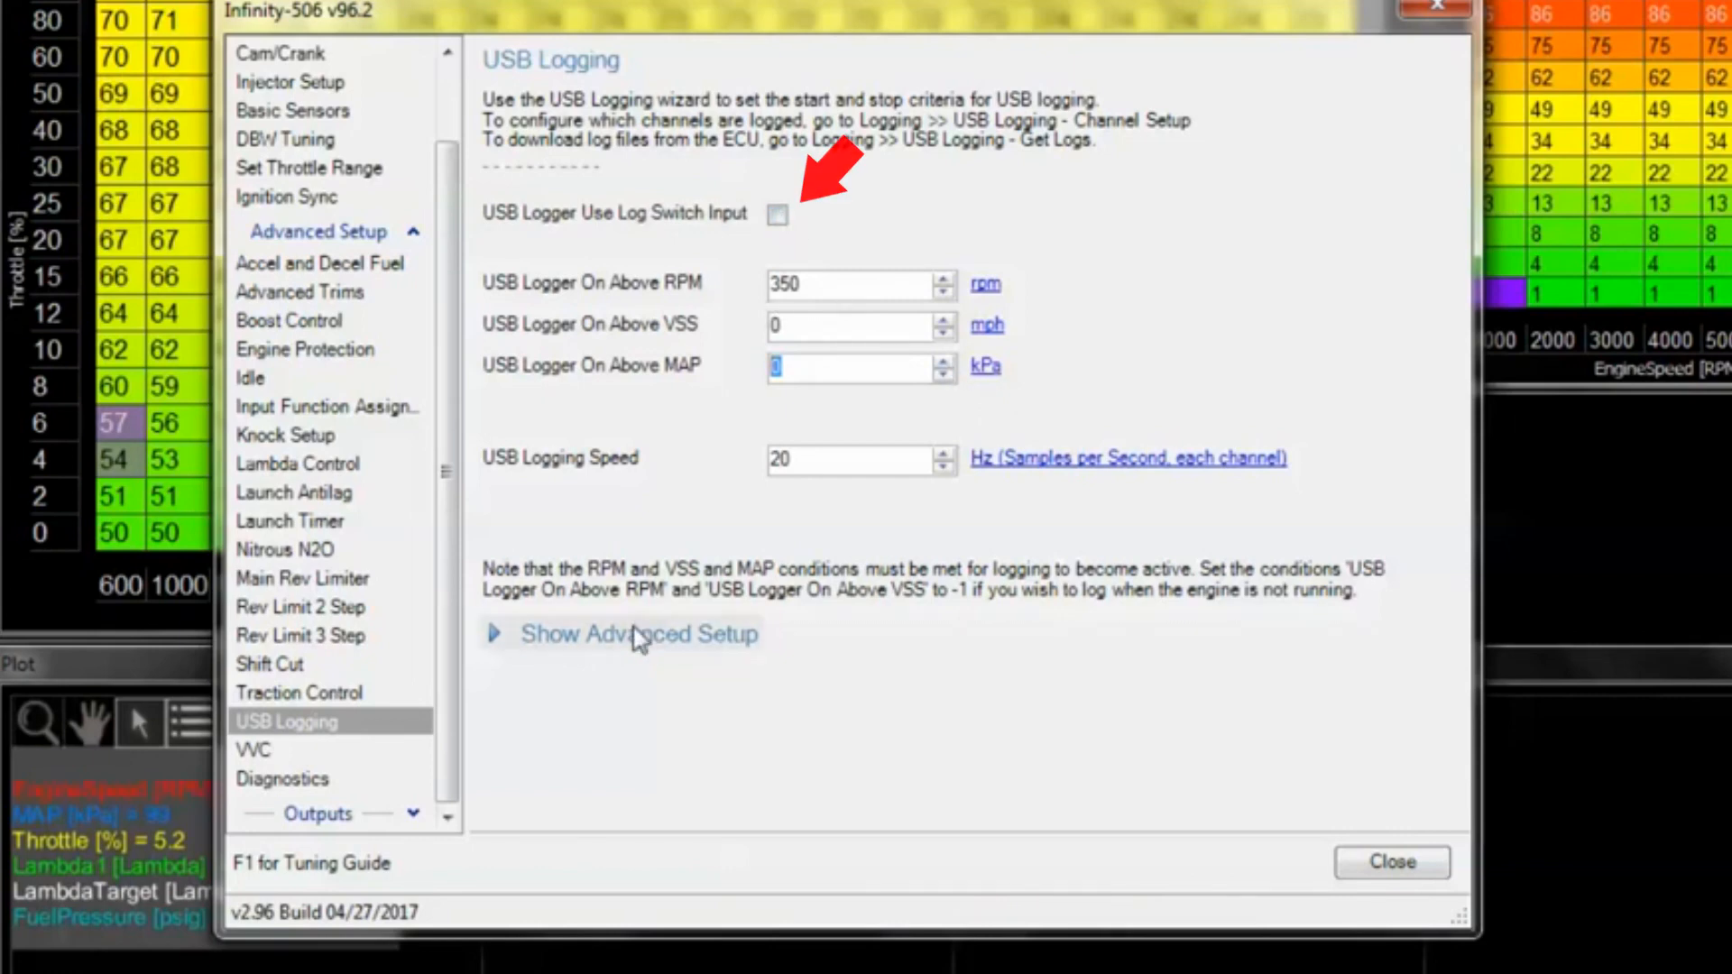
click(639, 635)
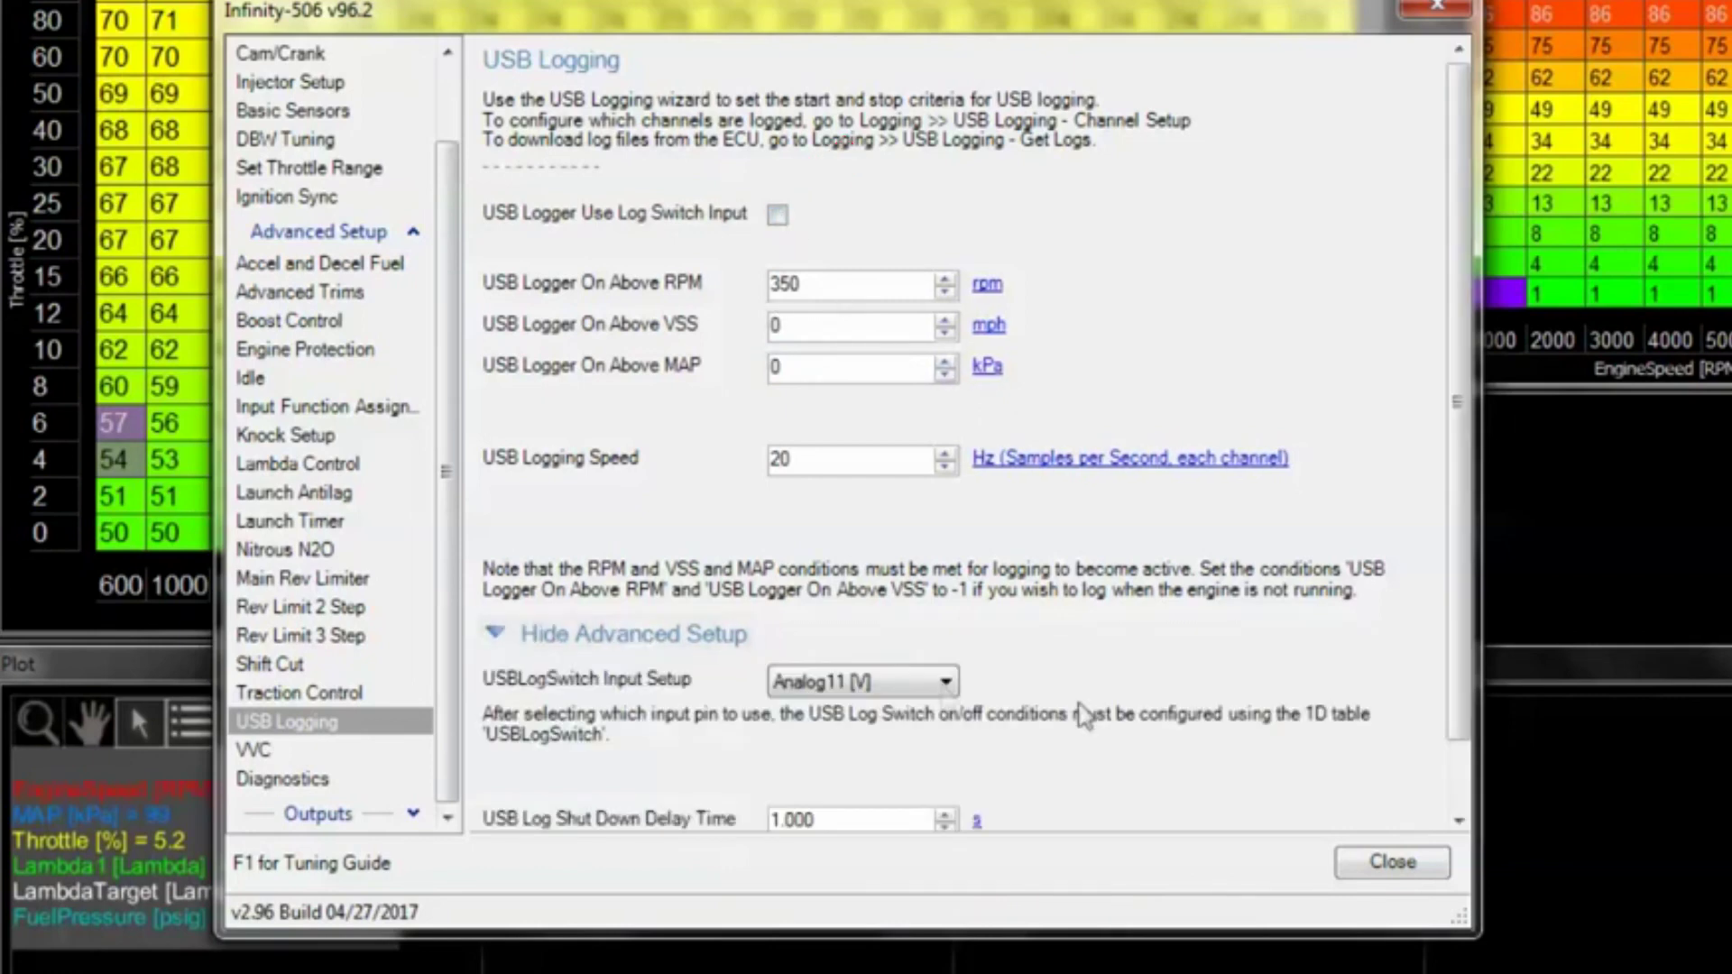
click(934, 685)
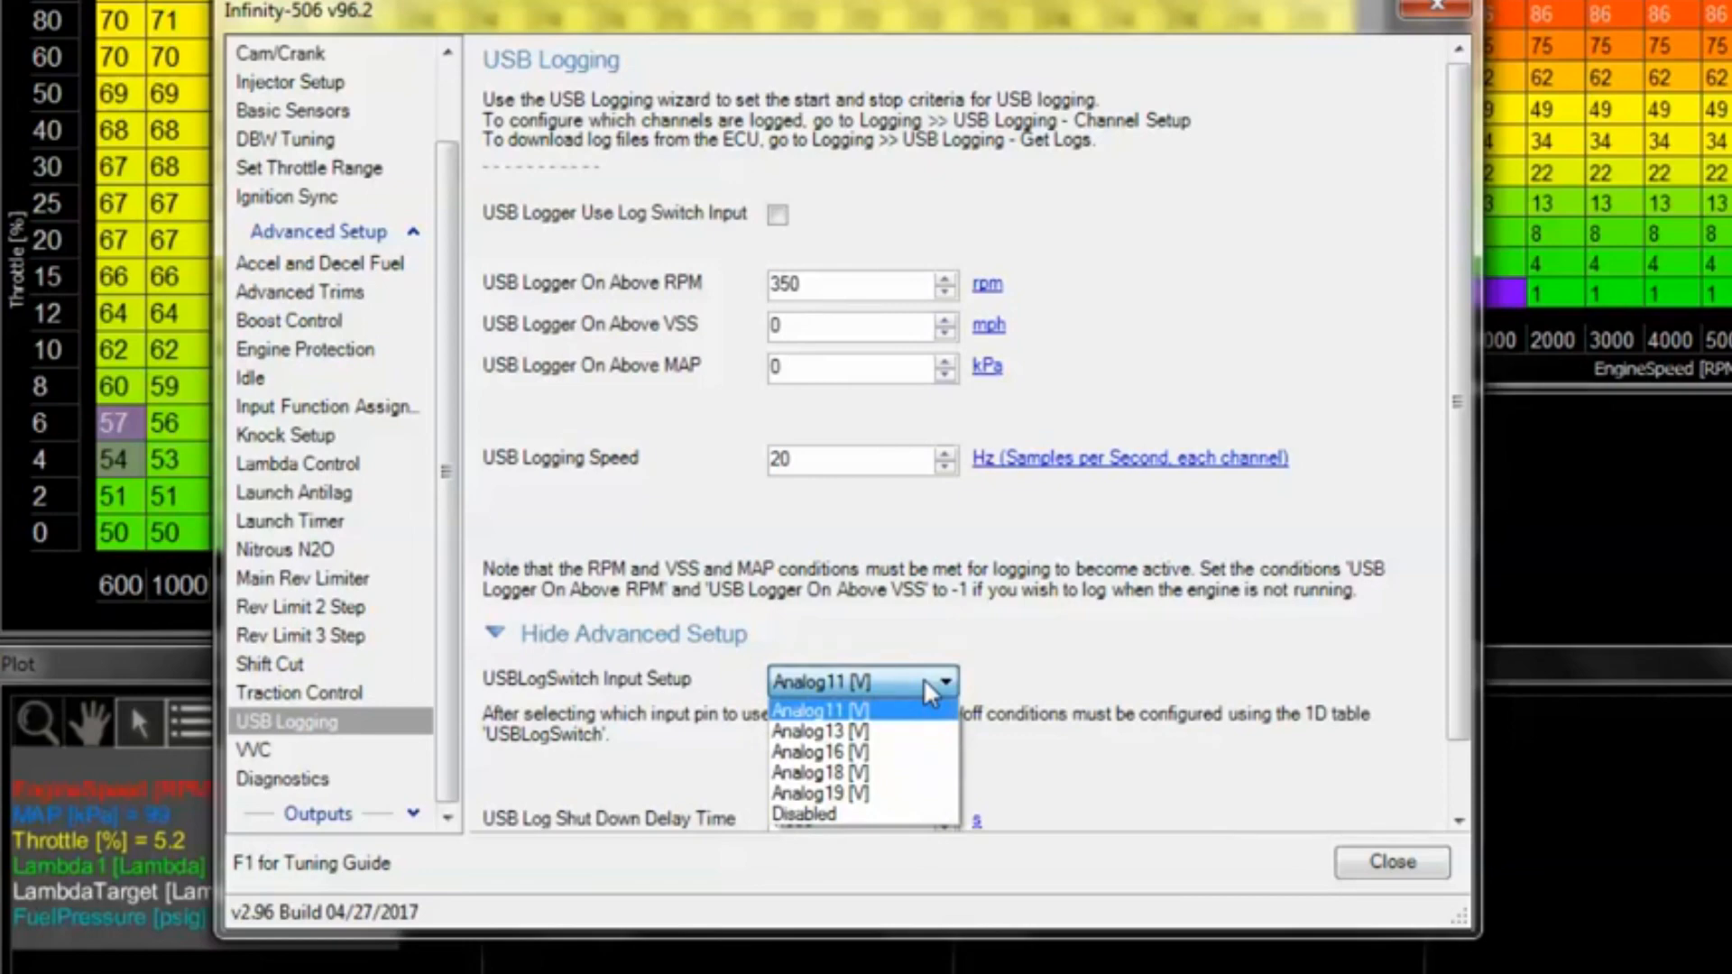
click(923, 690)
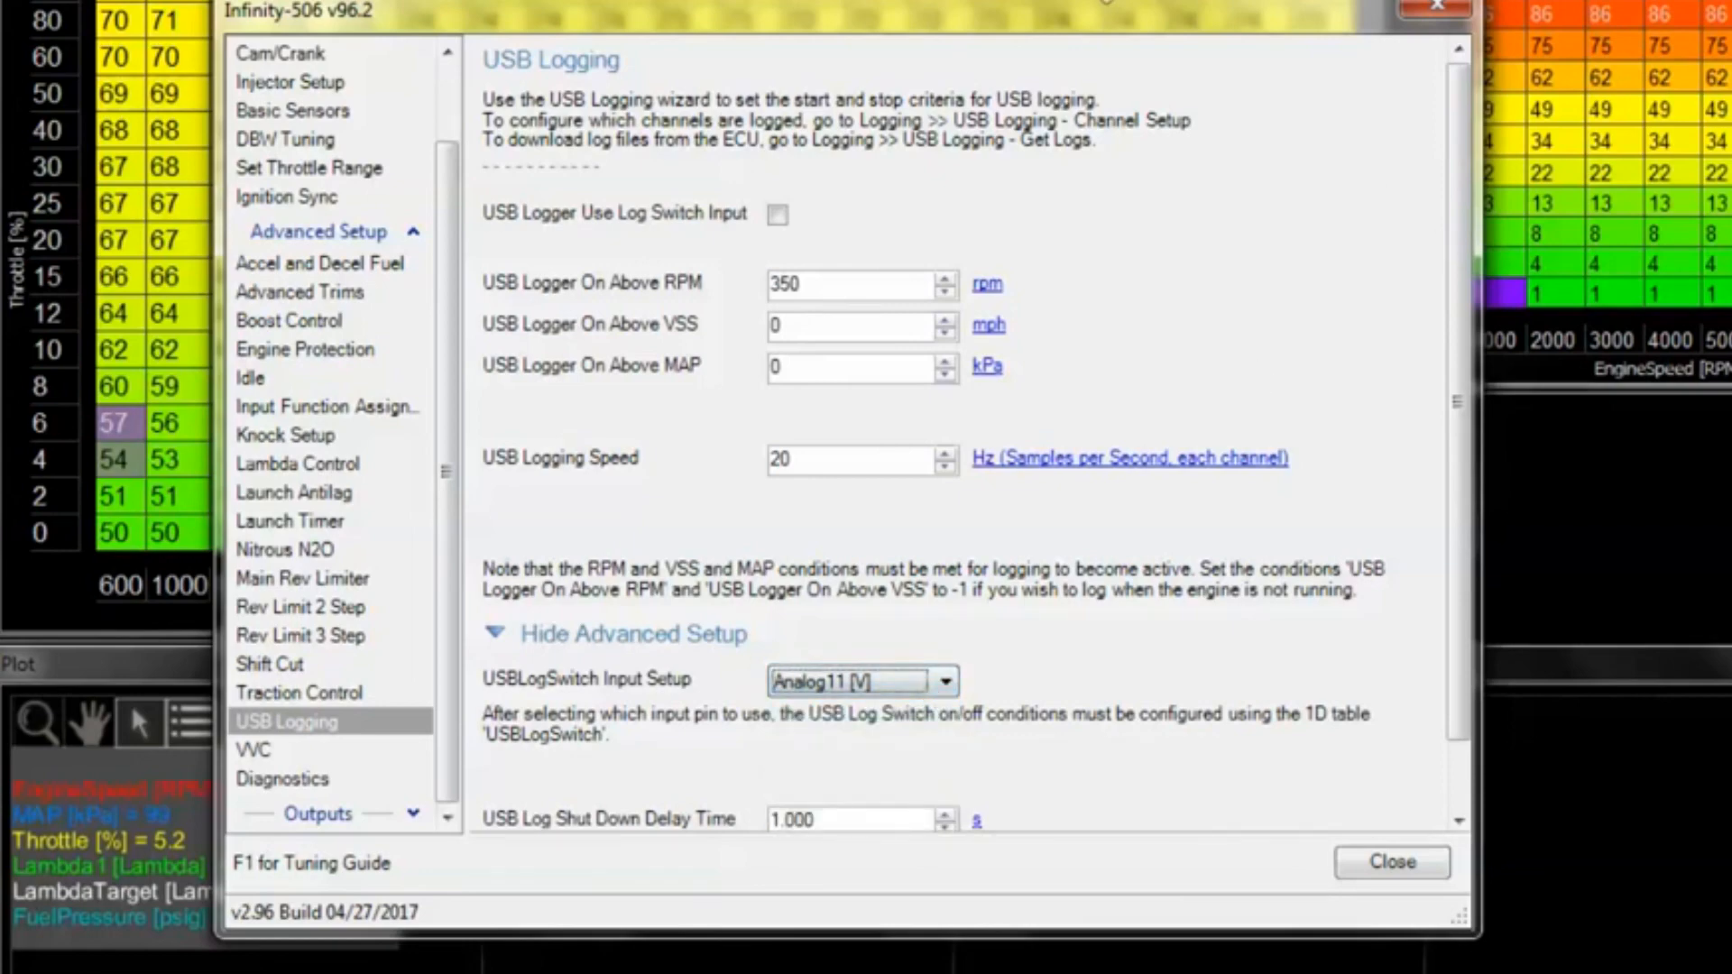
Change the USB Logging Speed from 20 to 50 Hz samples per channel
drag(1150, 20, 1197, 3)
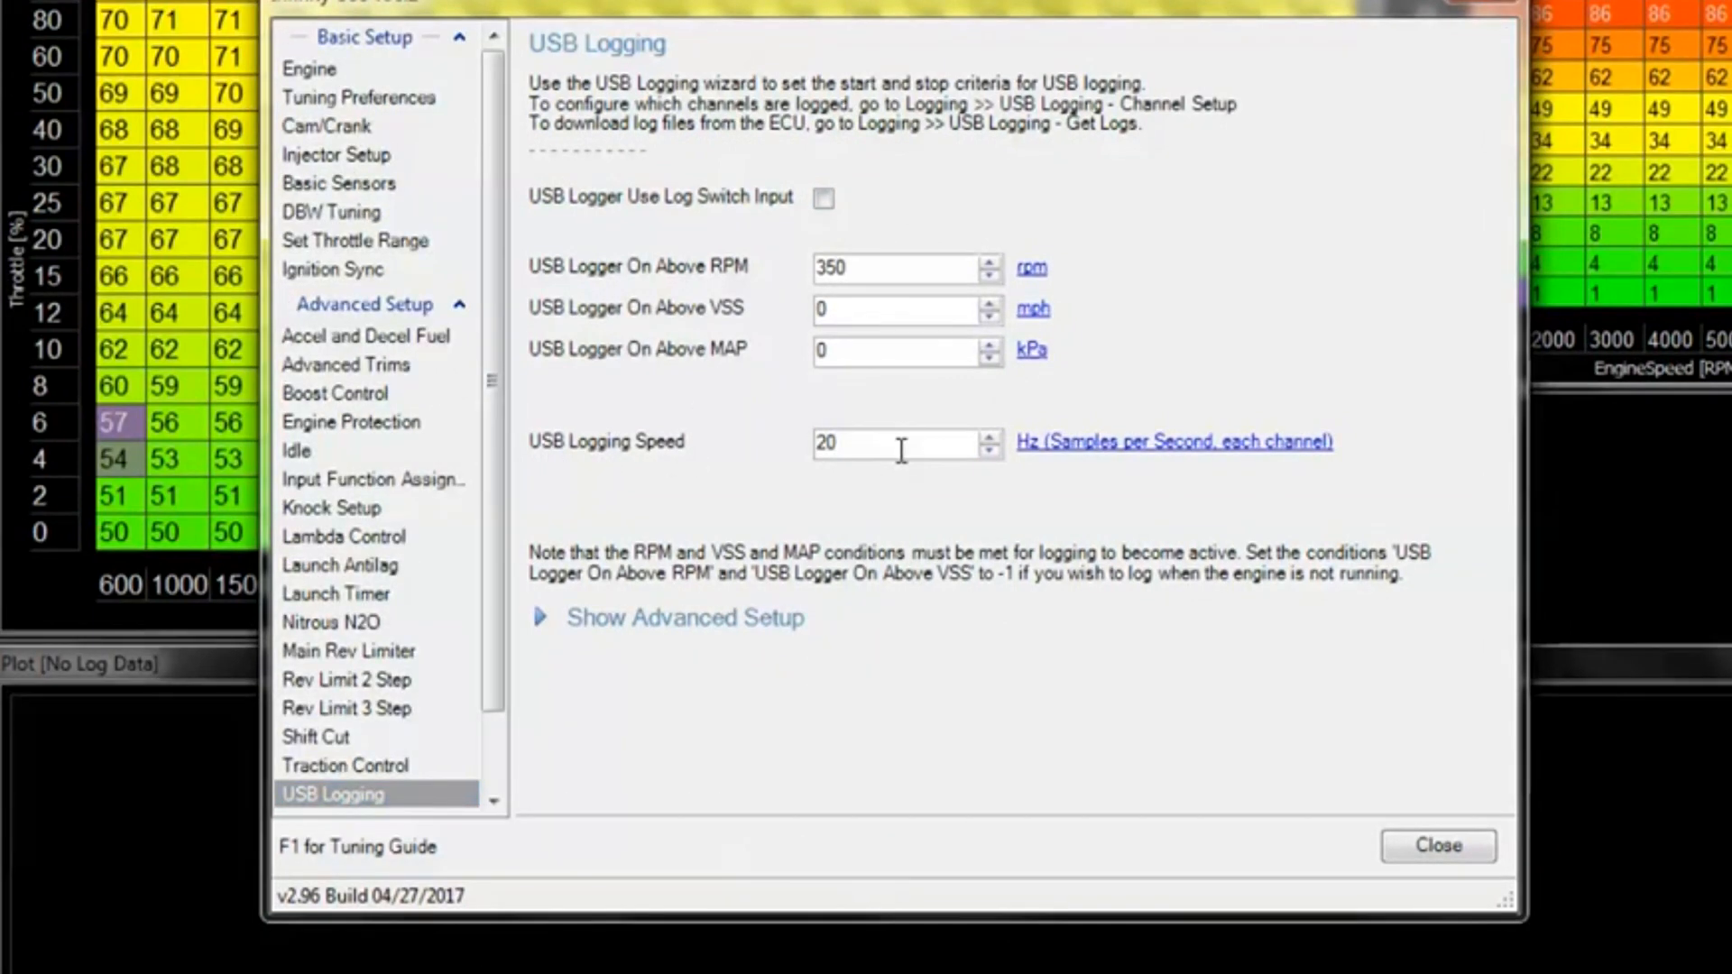
double_click(899, 450)
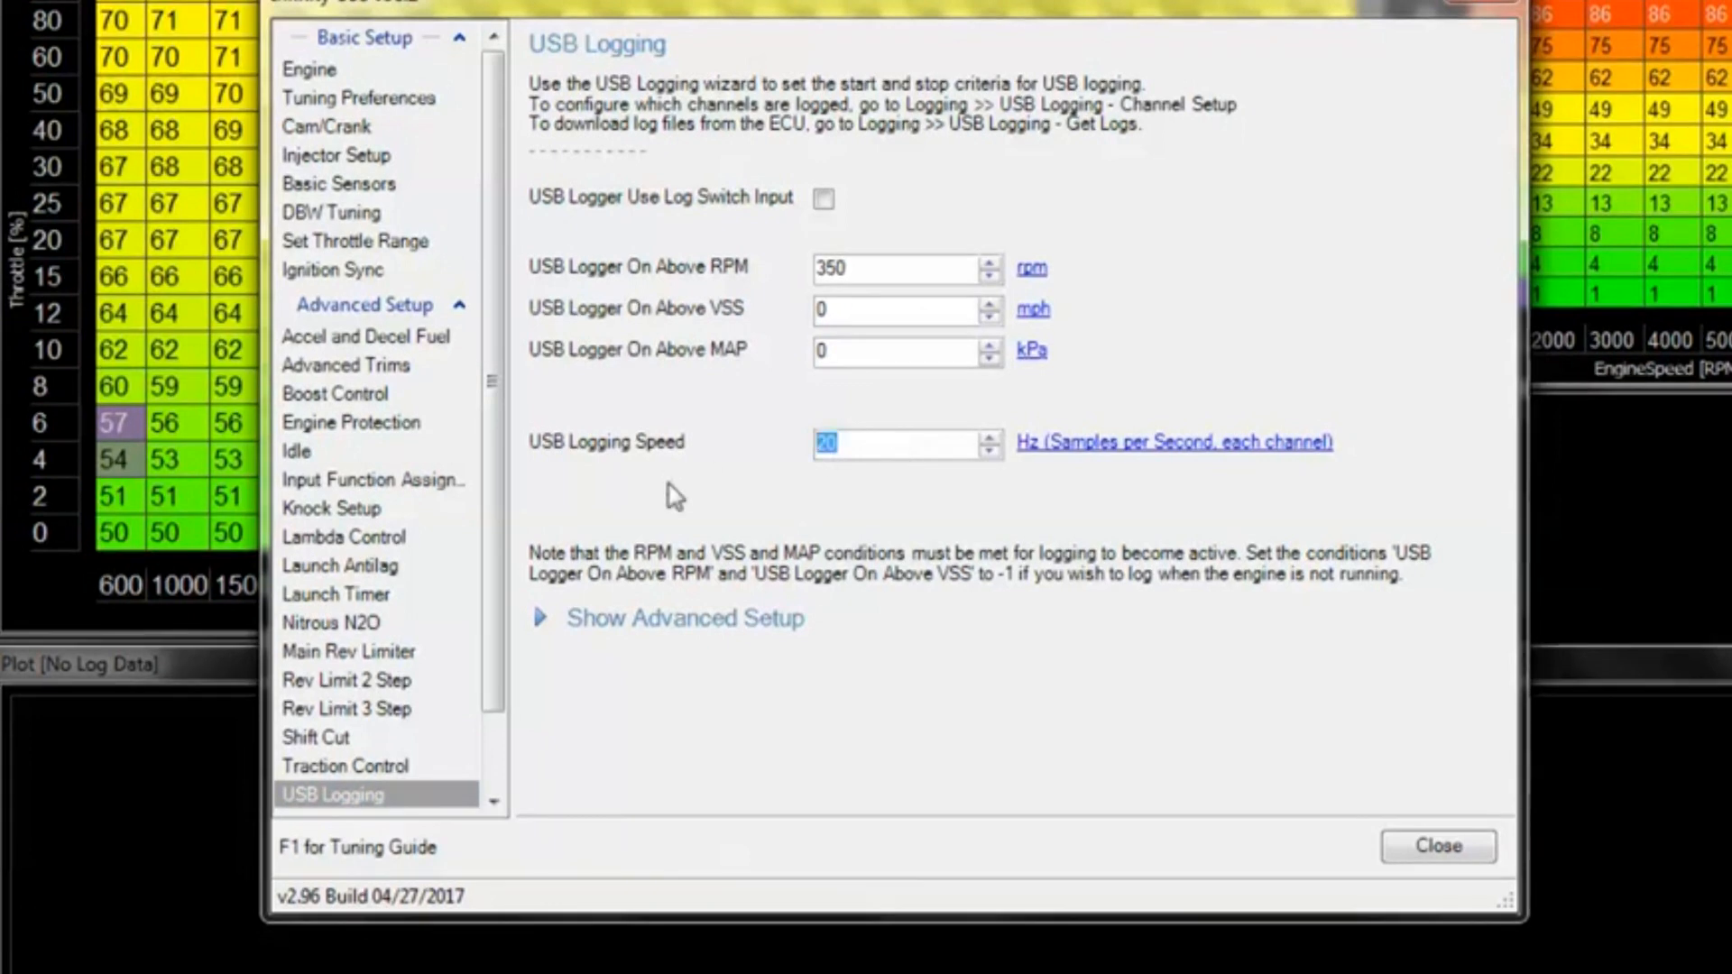
text(50)
Close the wizard and bring up Logging > USB logging - get logs for the FAT device
click(1438, 847)
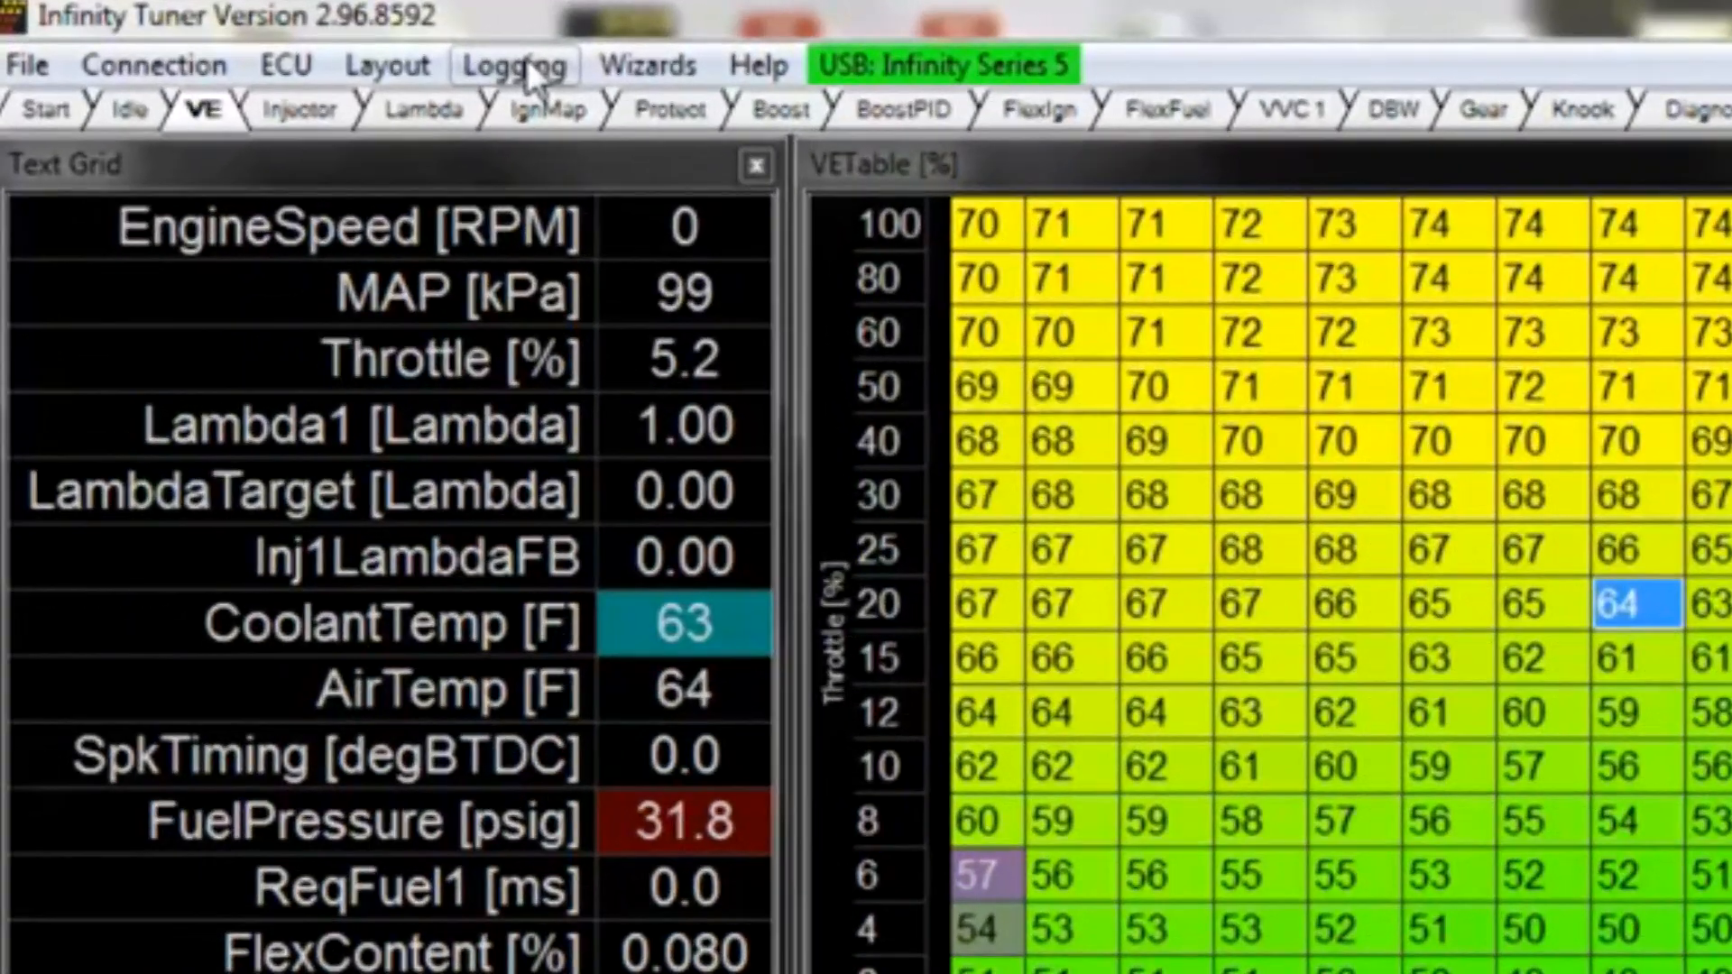
click(246, 38)
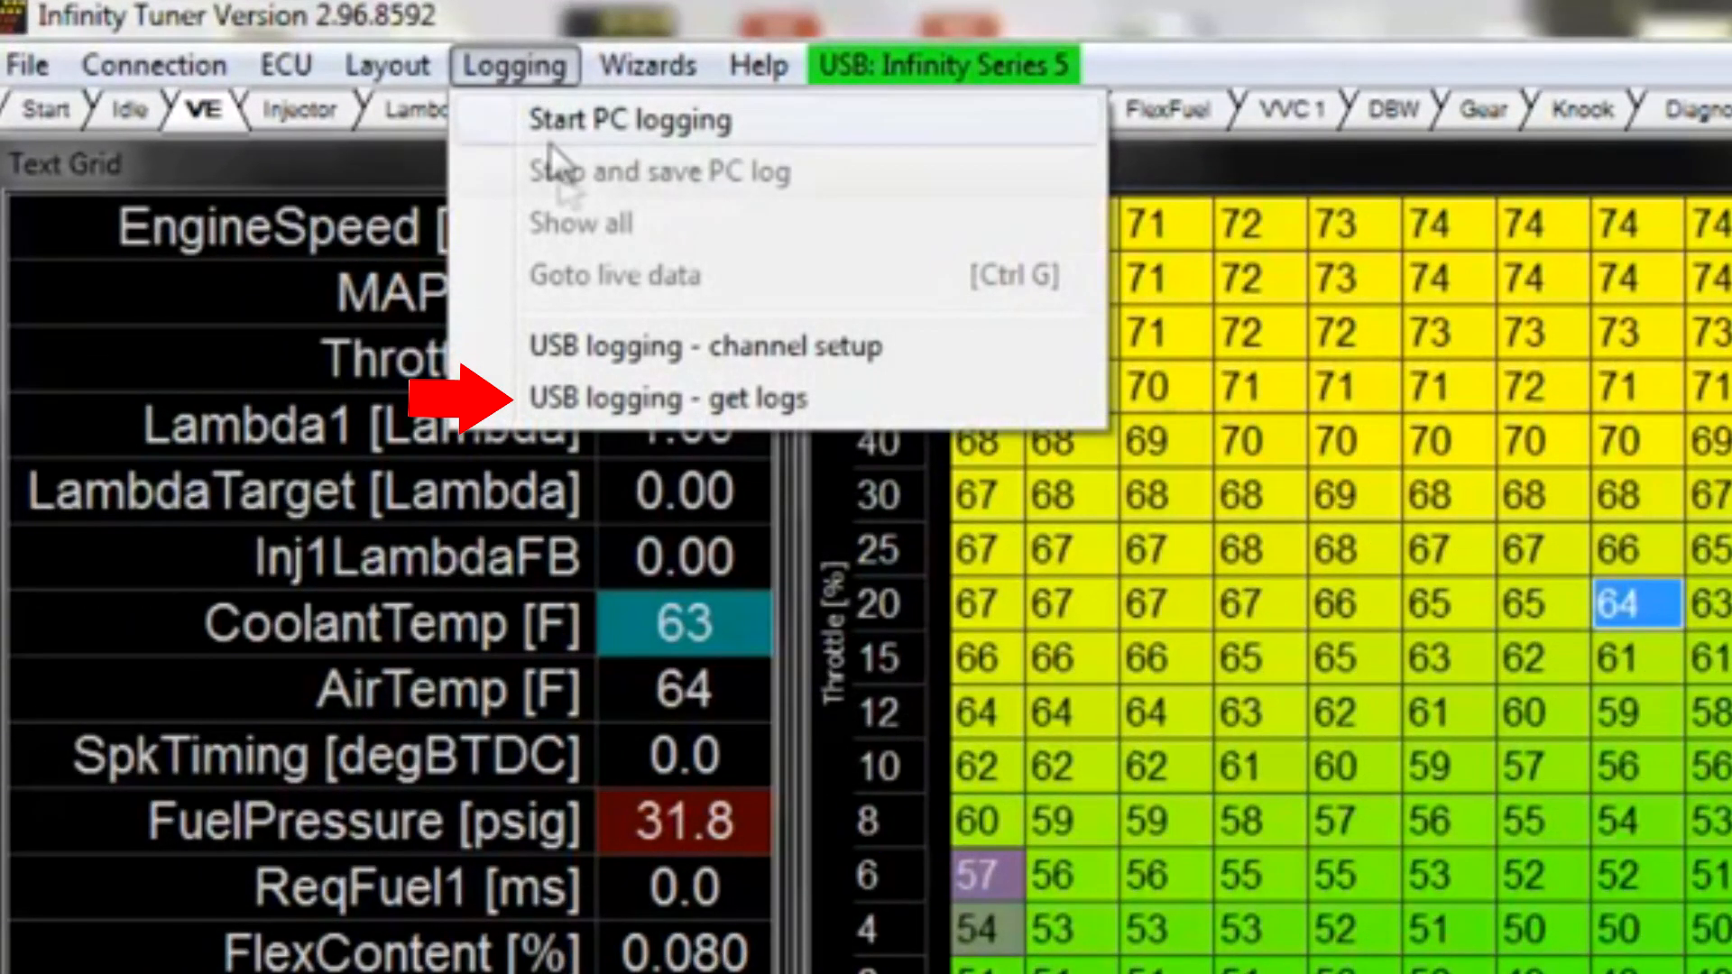
click(582, 404)
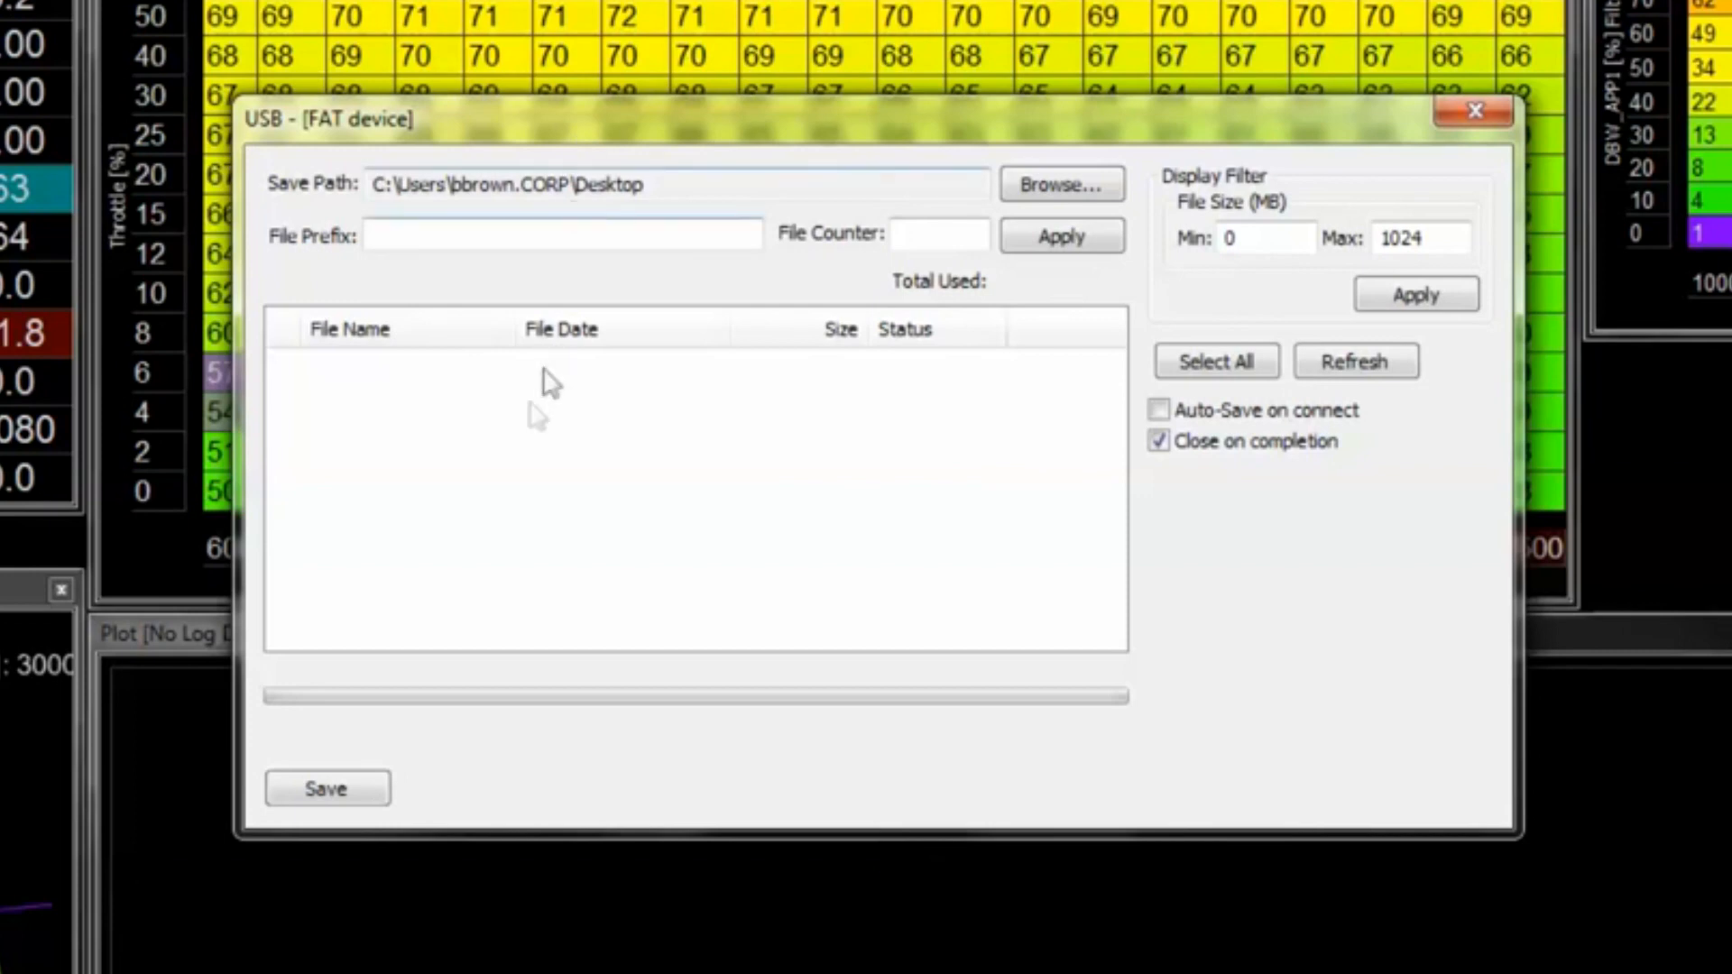
Format the USB stick via Format Drive, confirm the warning, and close the USB window
right_click(528, 429)
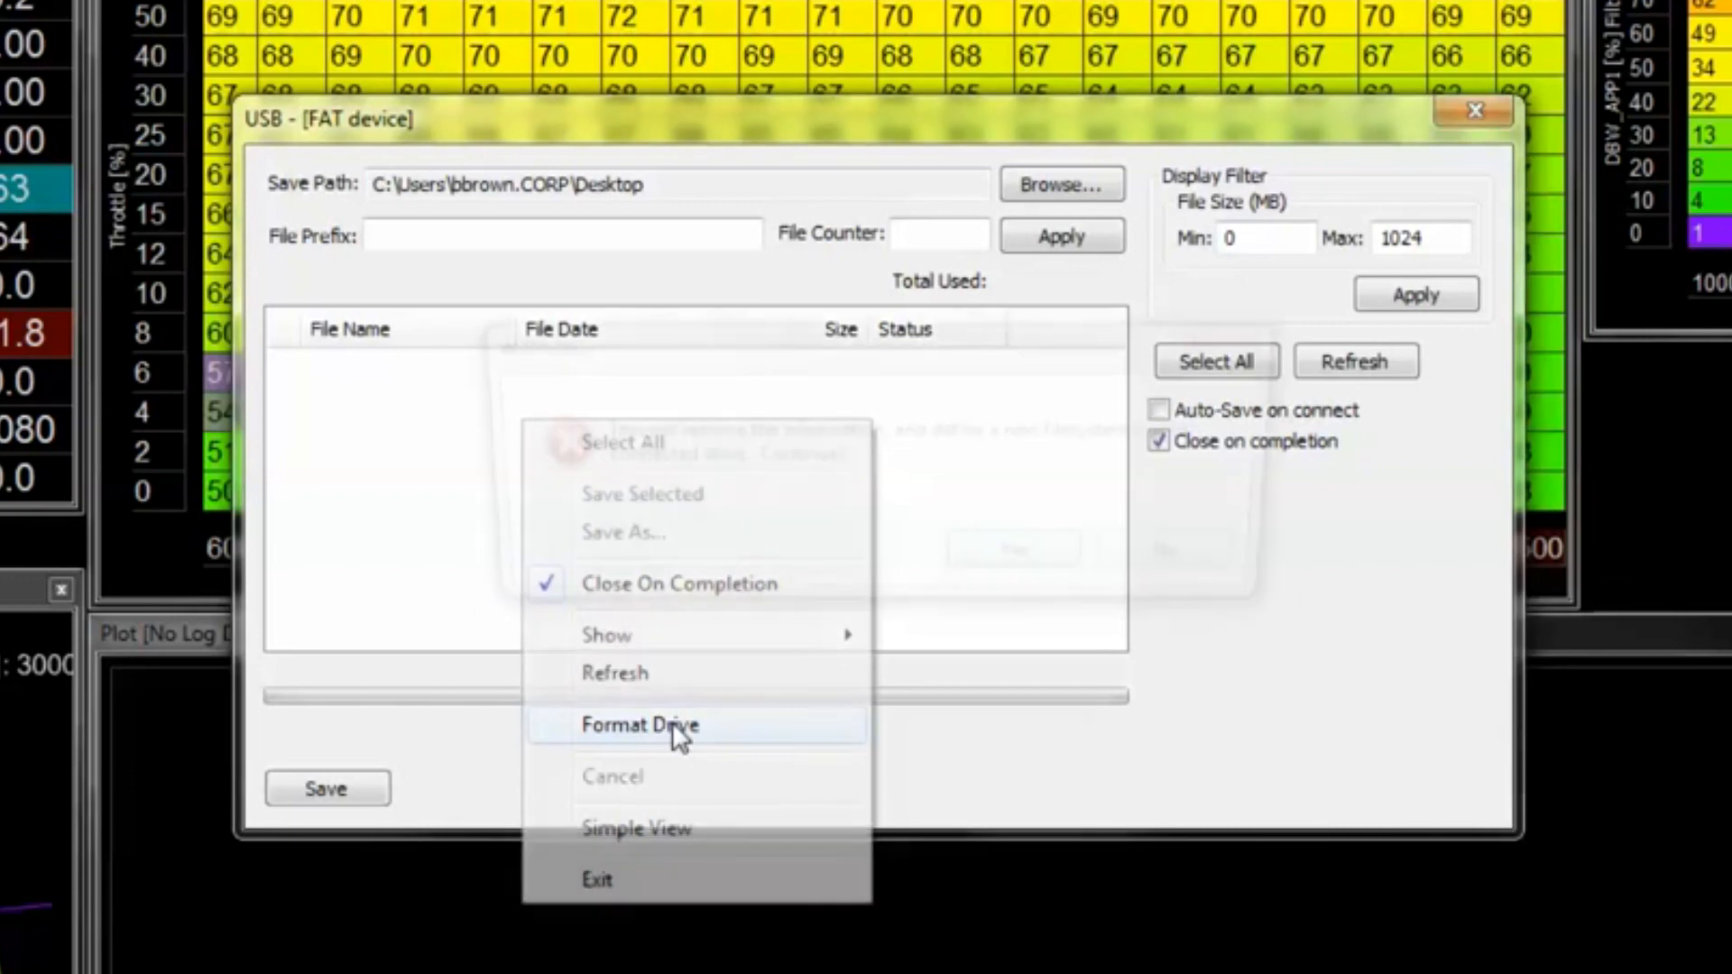
click(677, 731)
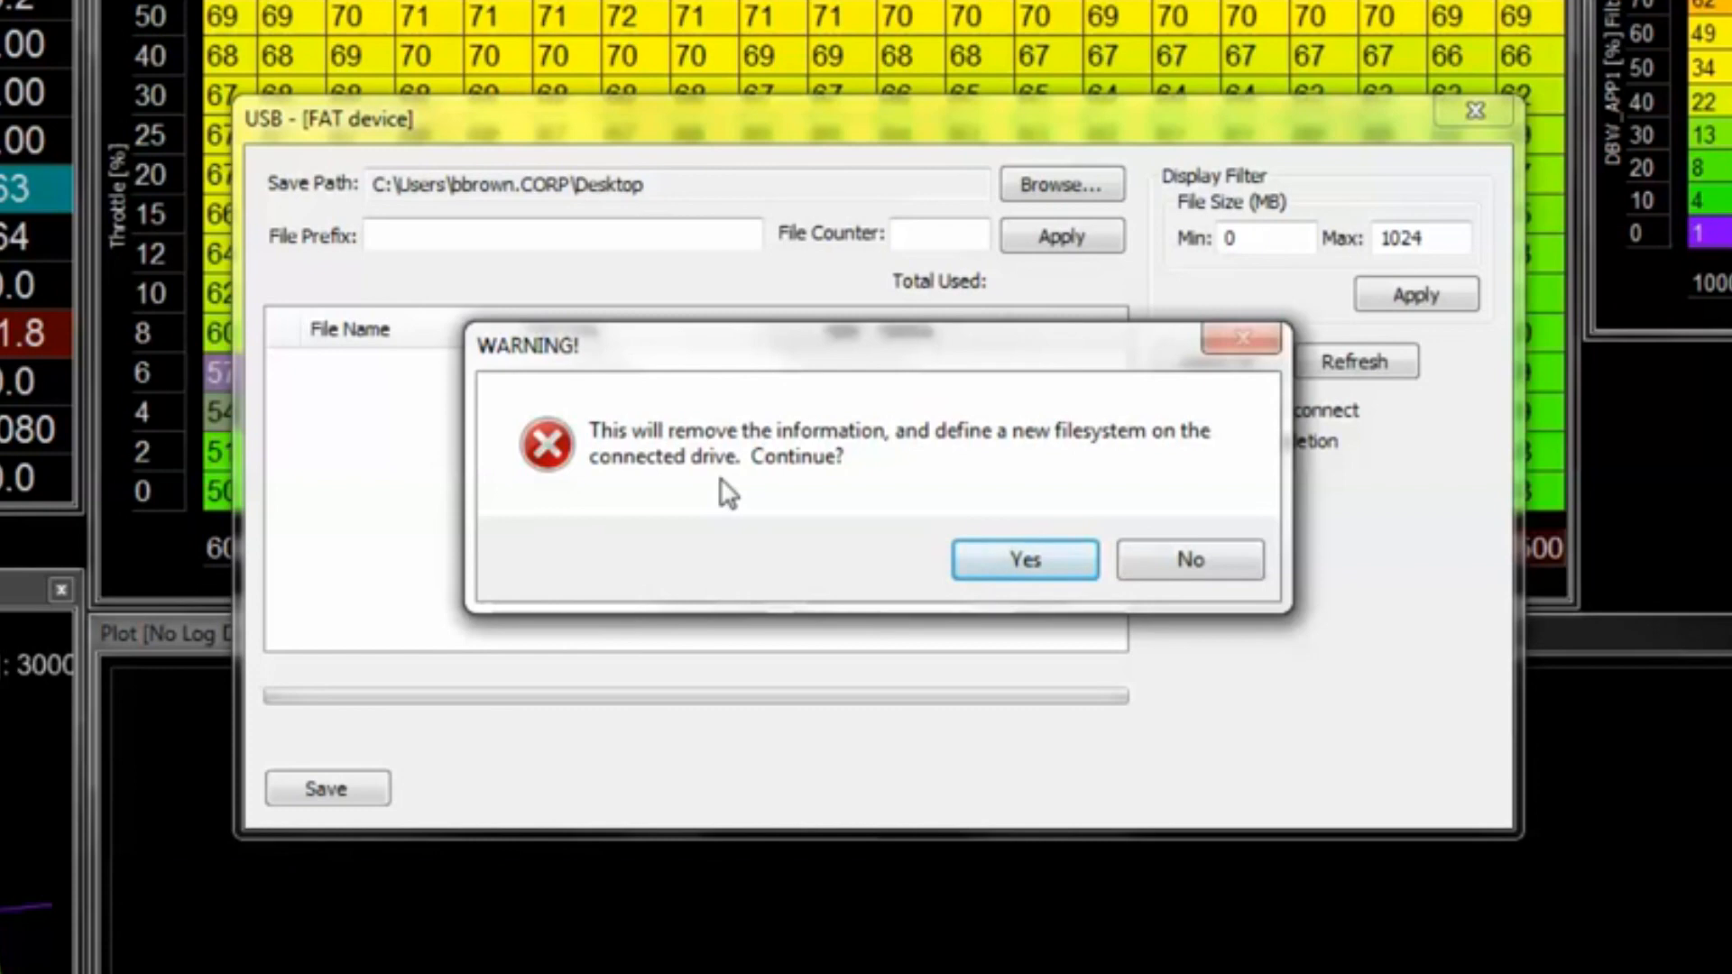
click(1030, 570)
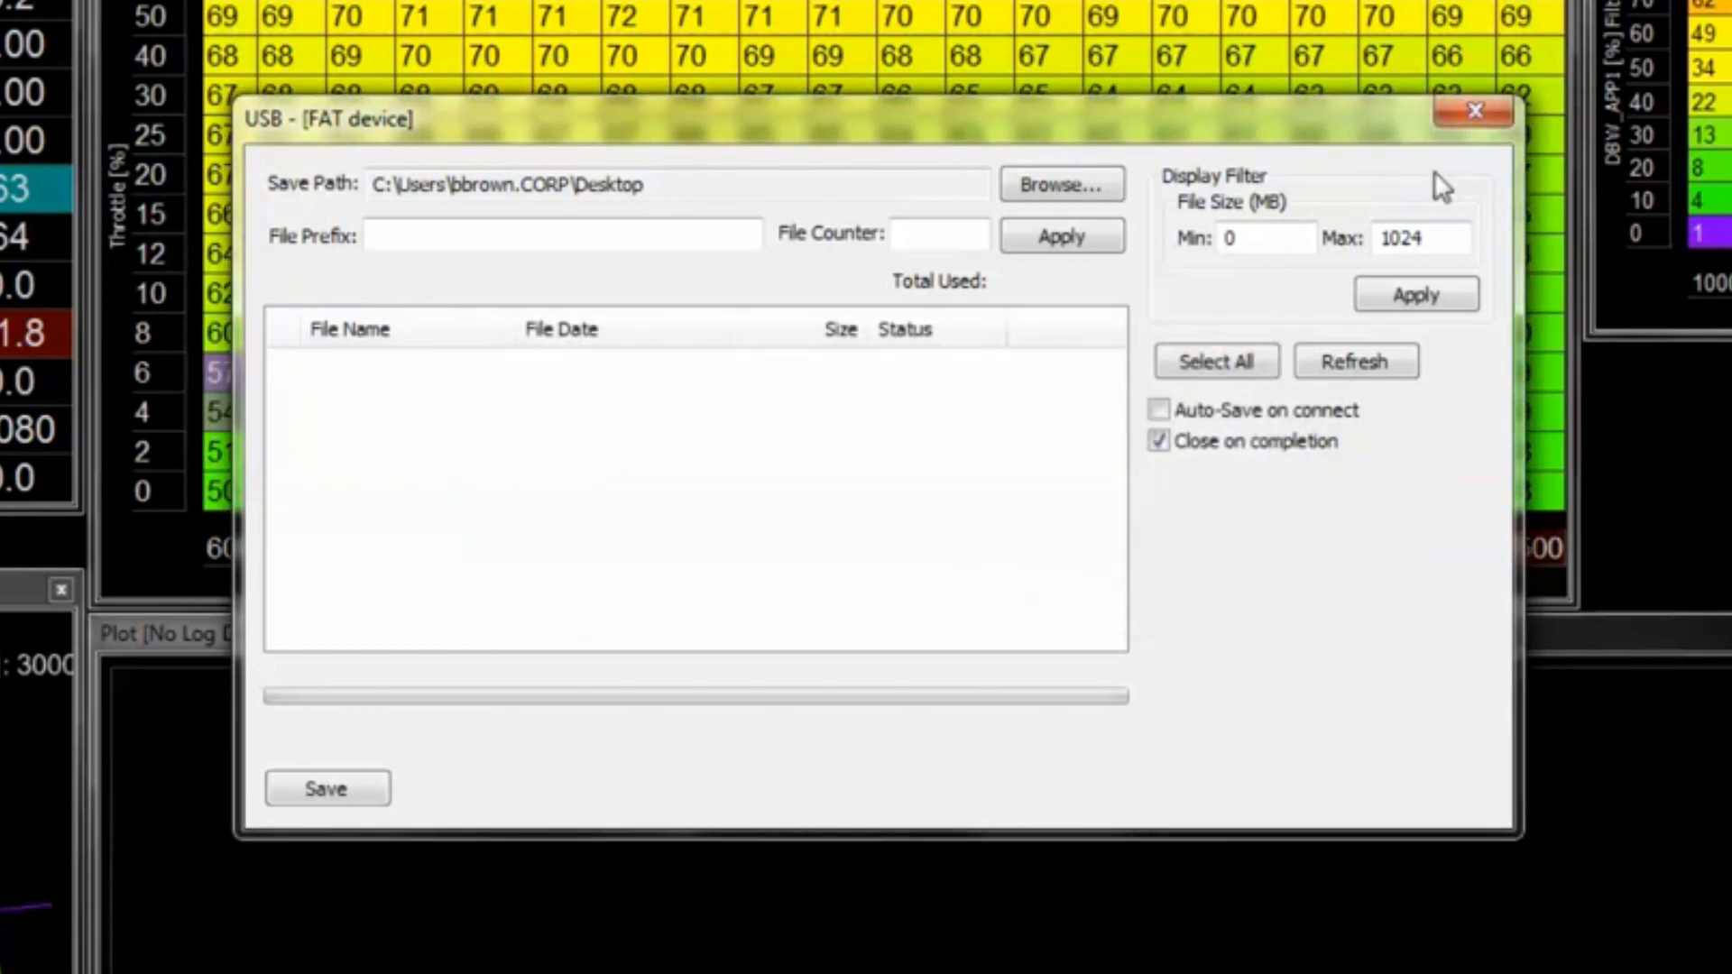
click(1475, 115)
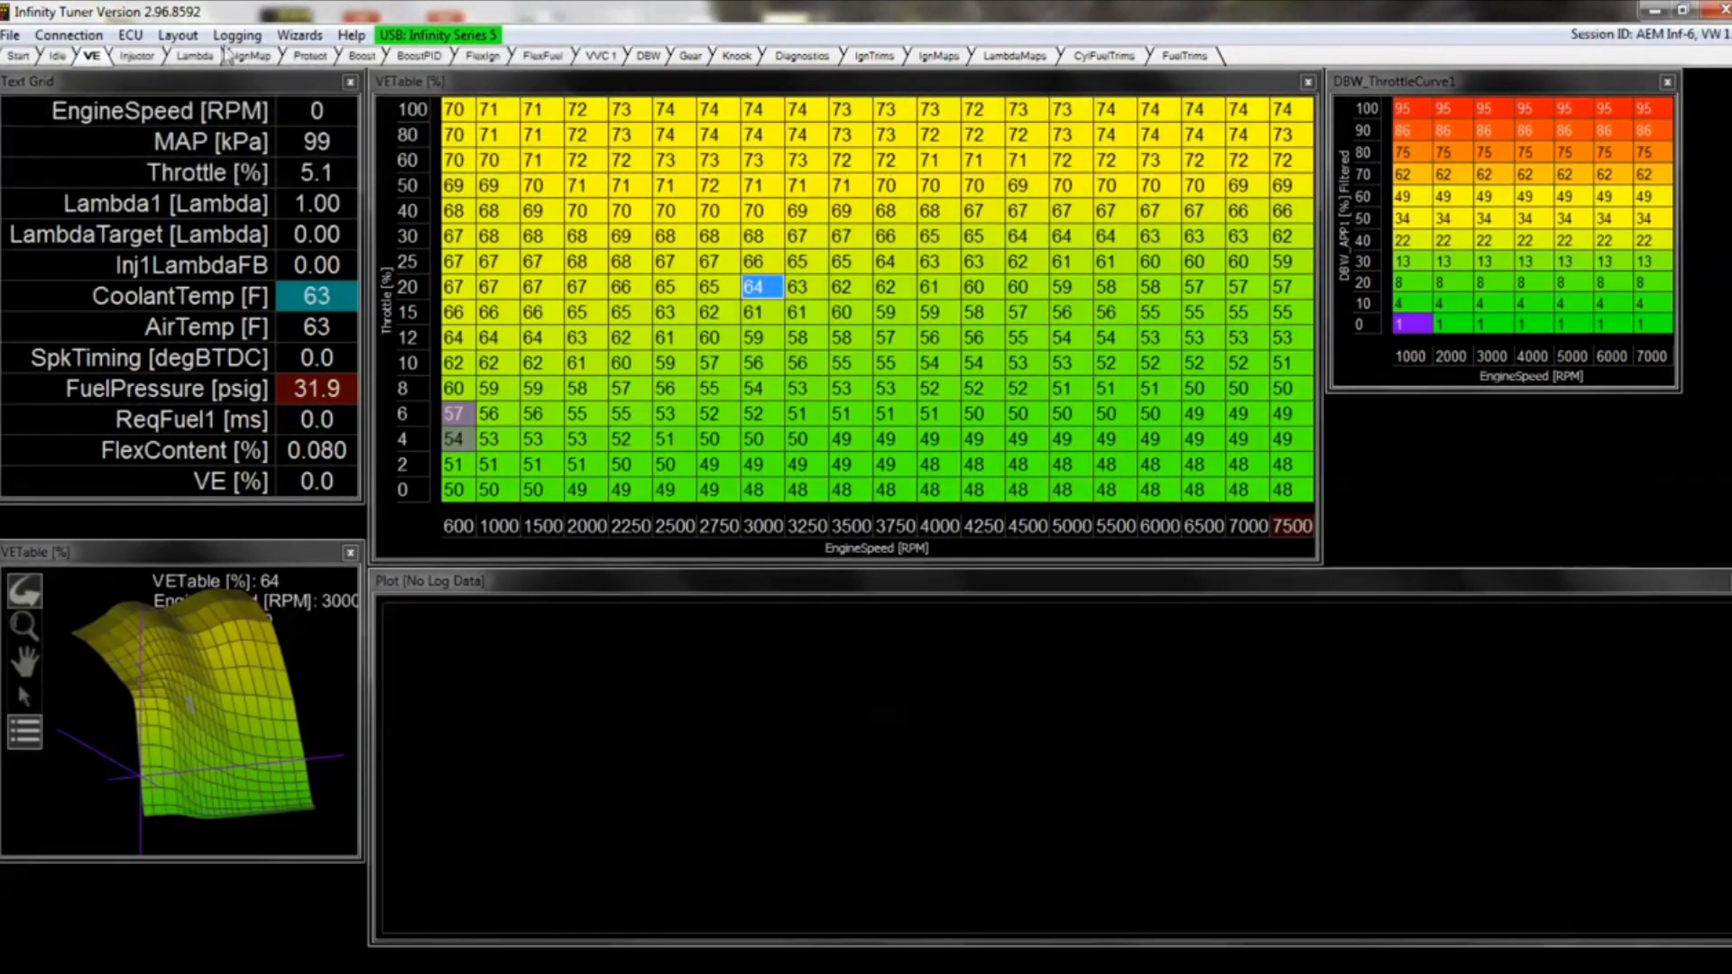
click(235, 36)
In the USB log download window, change the File Prefix to AEM_VW_ and apply it
click(309, 191)
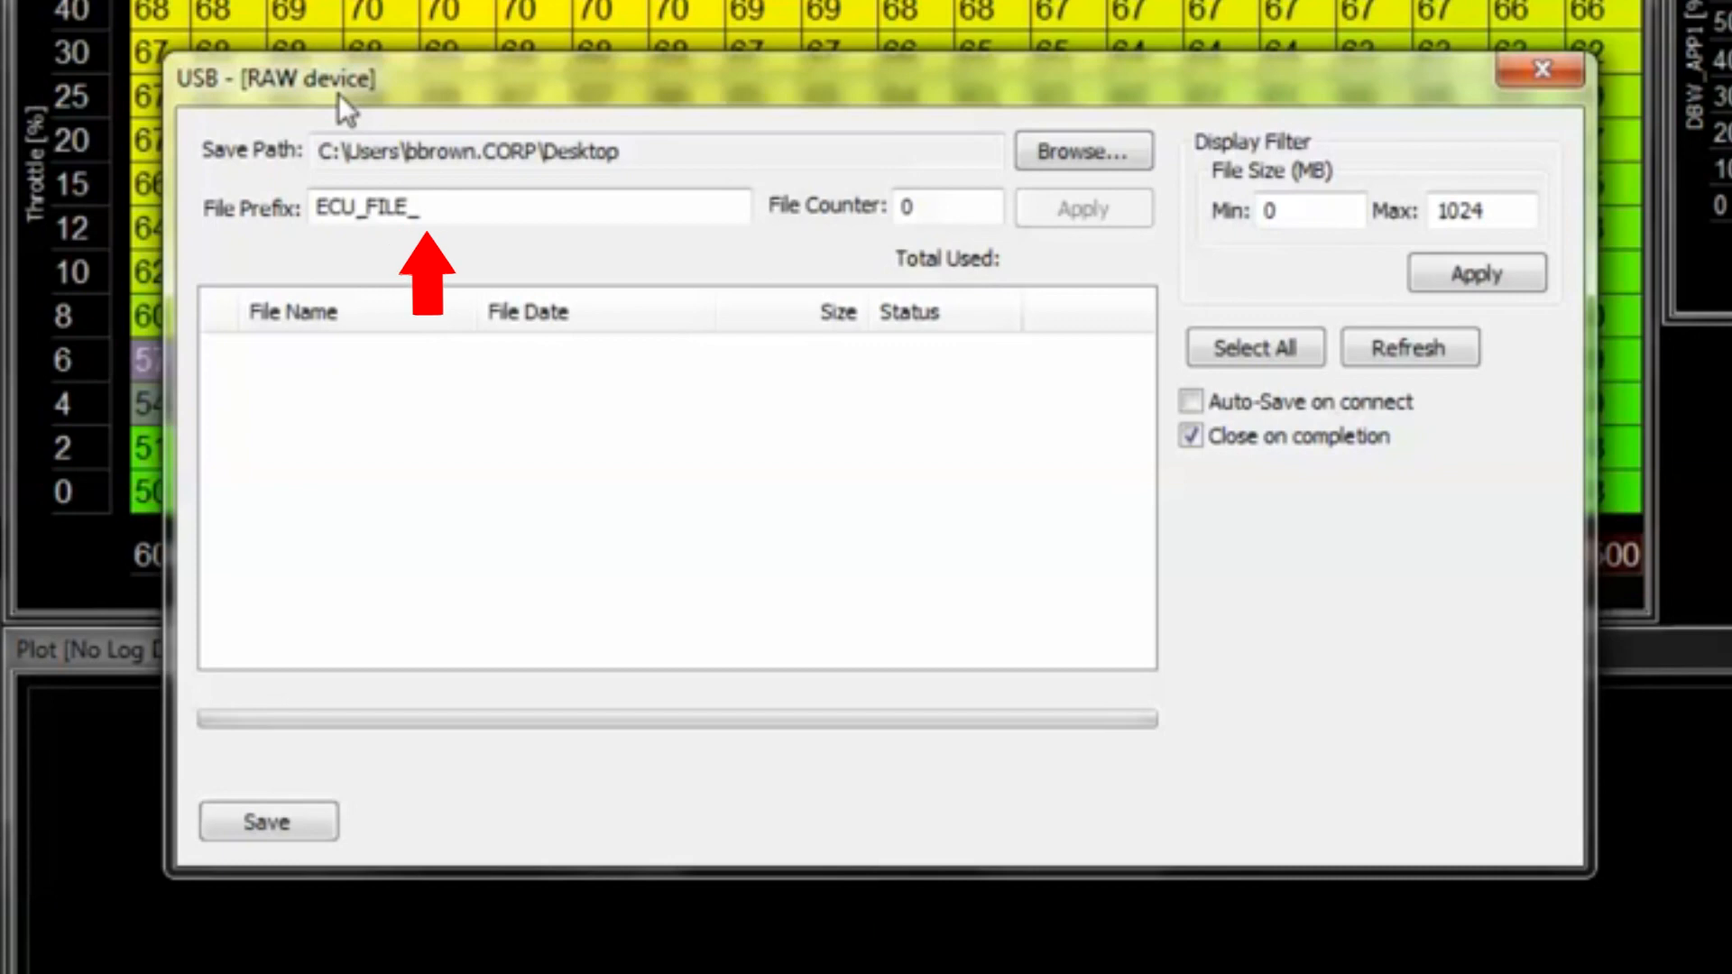
drag(569, 209, 244, 224)
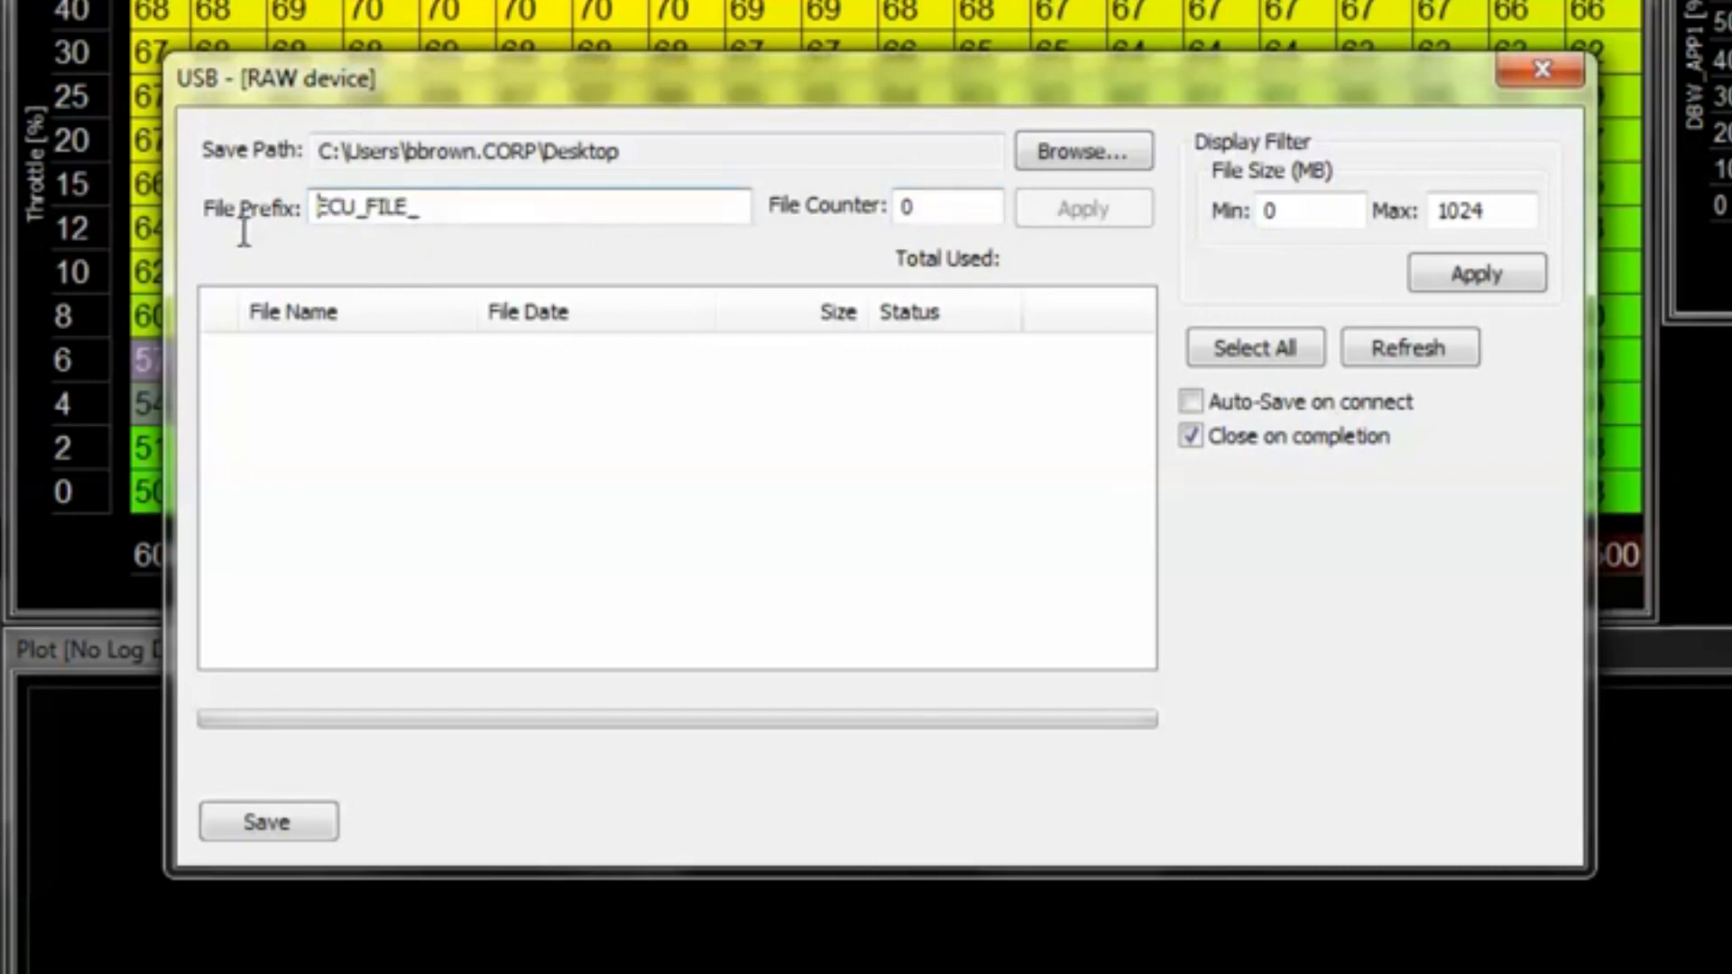
text(AEM_)
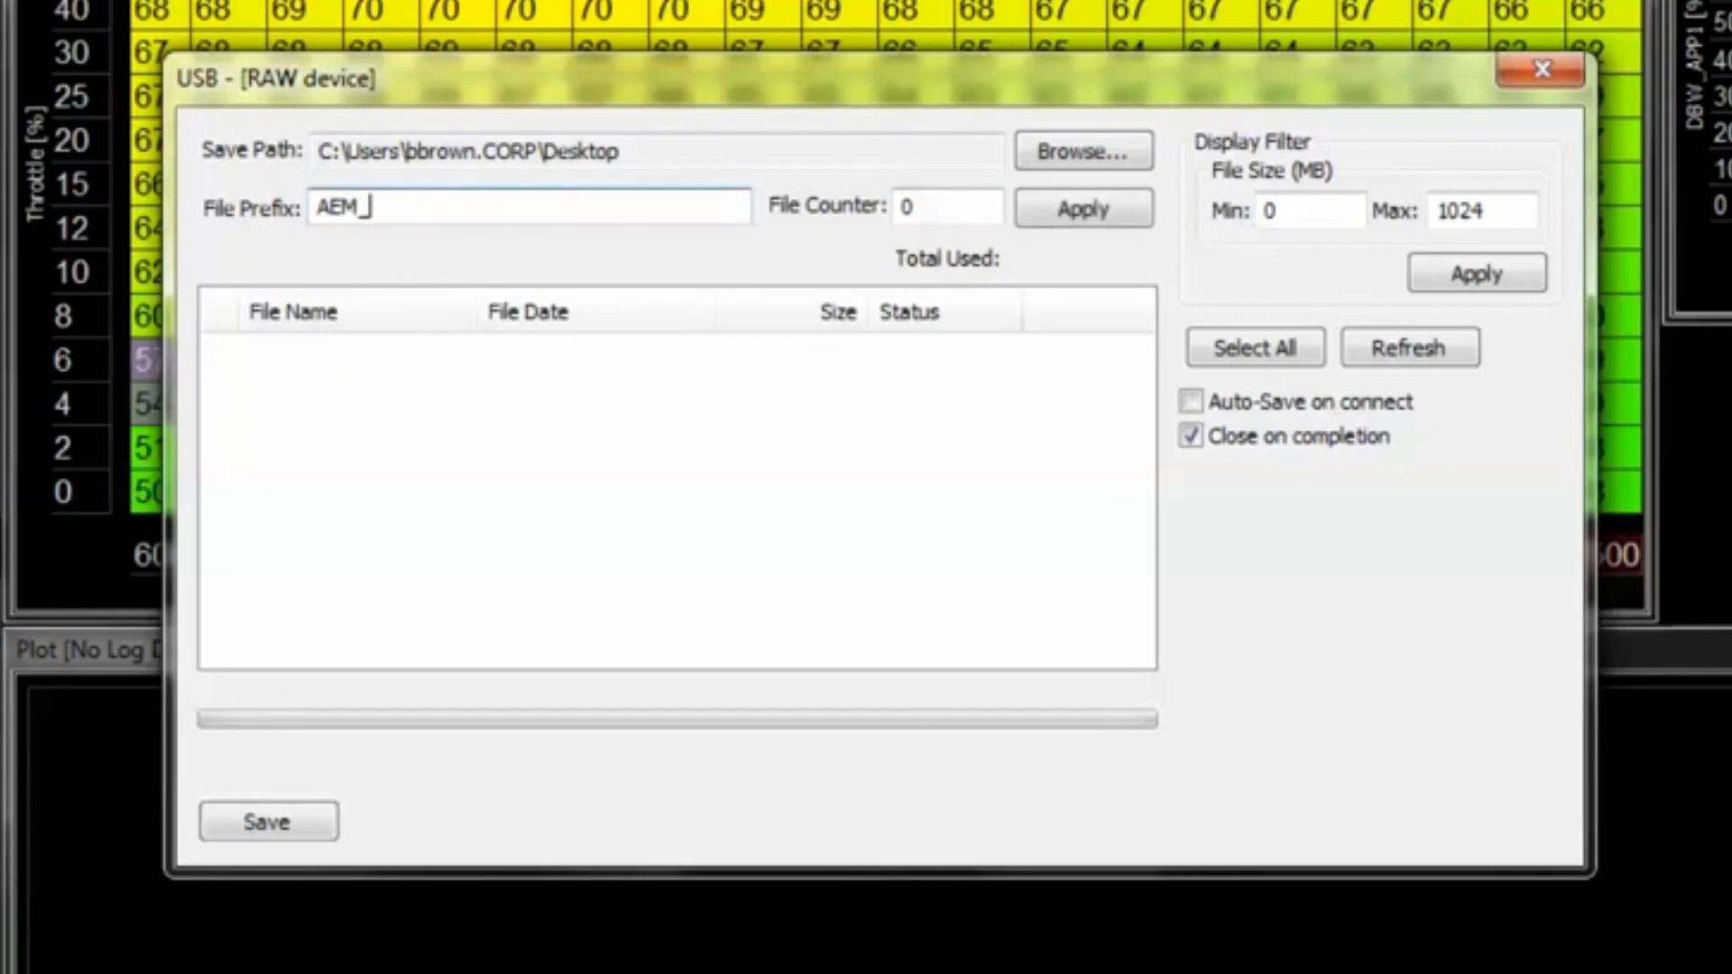
text(VW_)
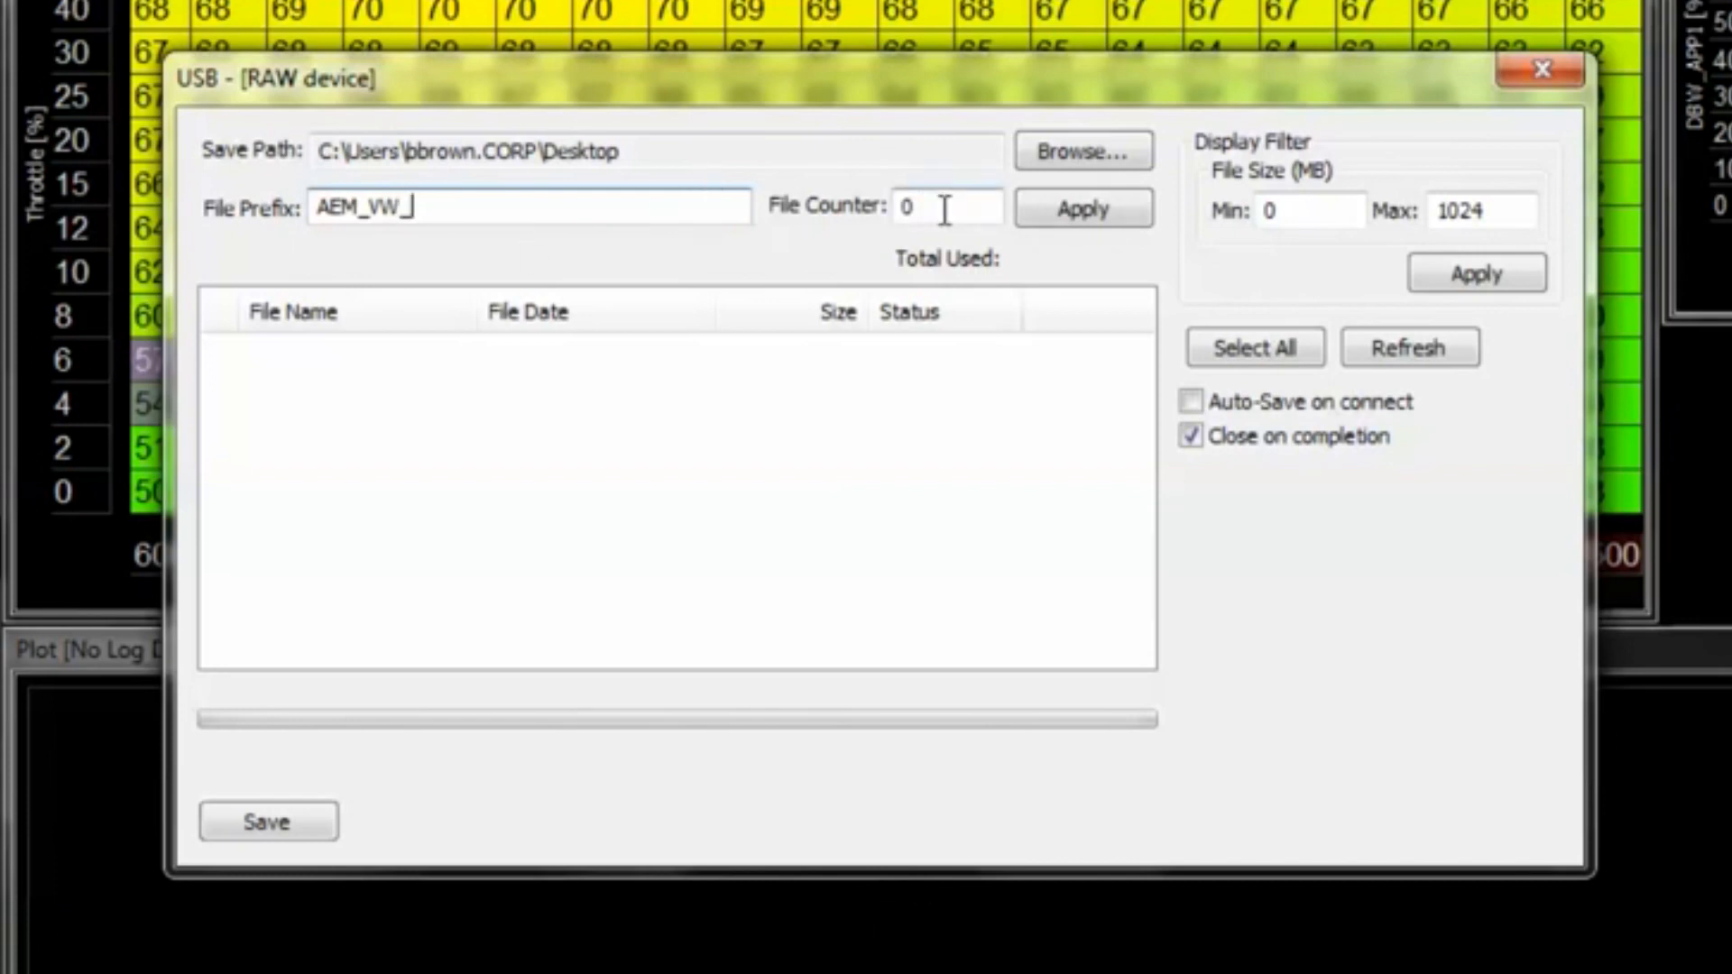
click(1063, 200)
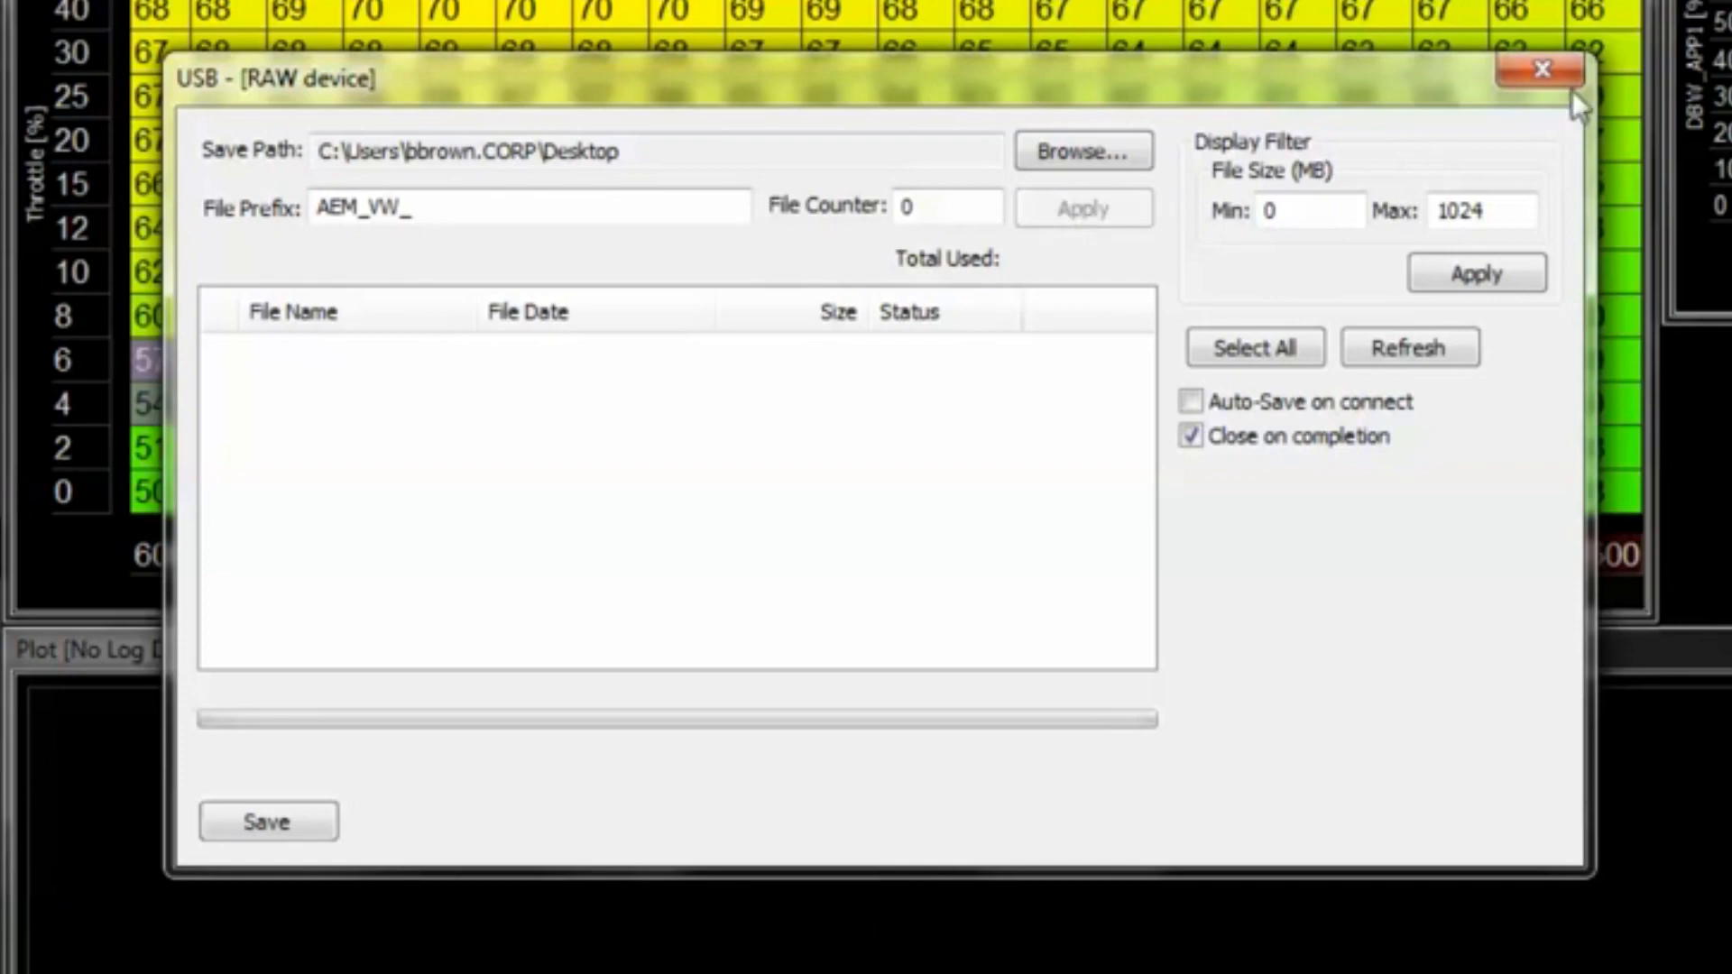
Close the USB - [RAW device] window and return to the Logging menu
click(1543, 72)
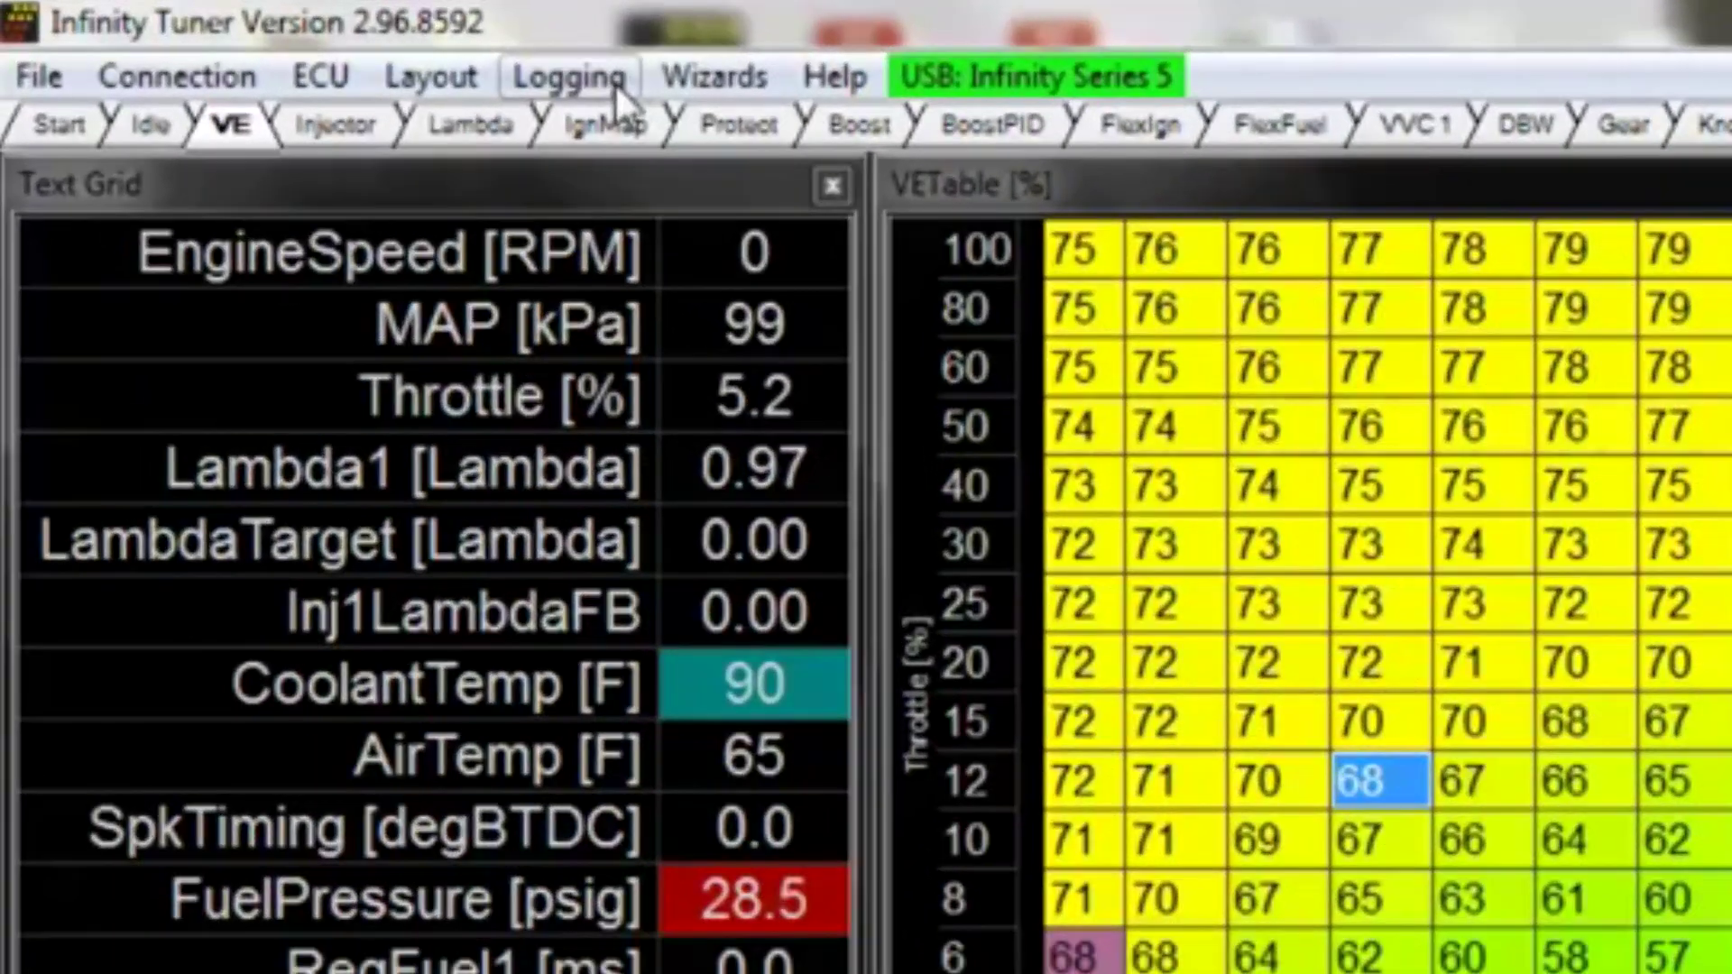
click(237, 35)
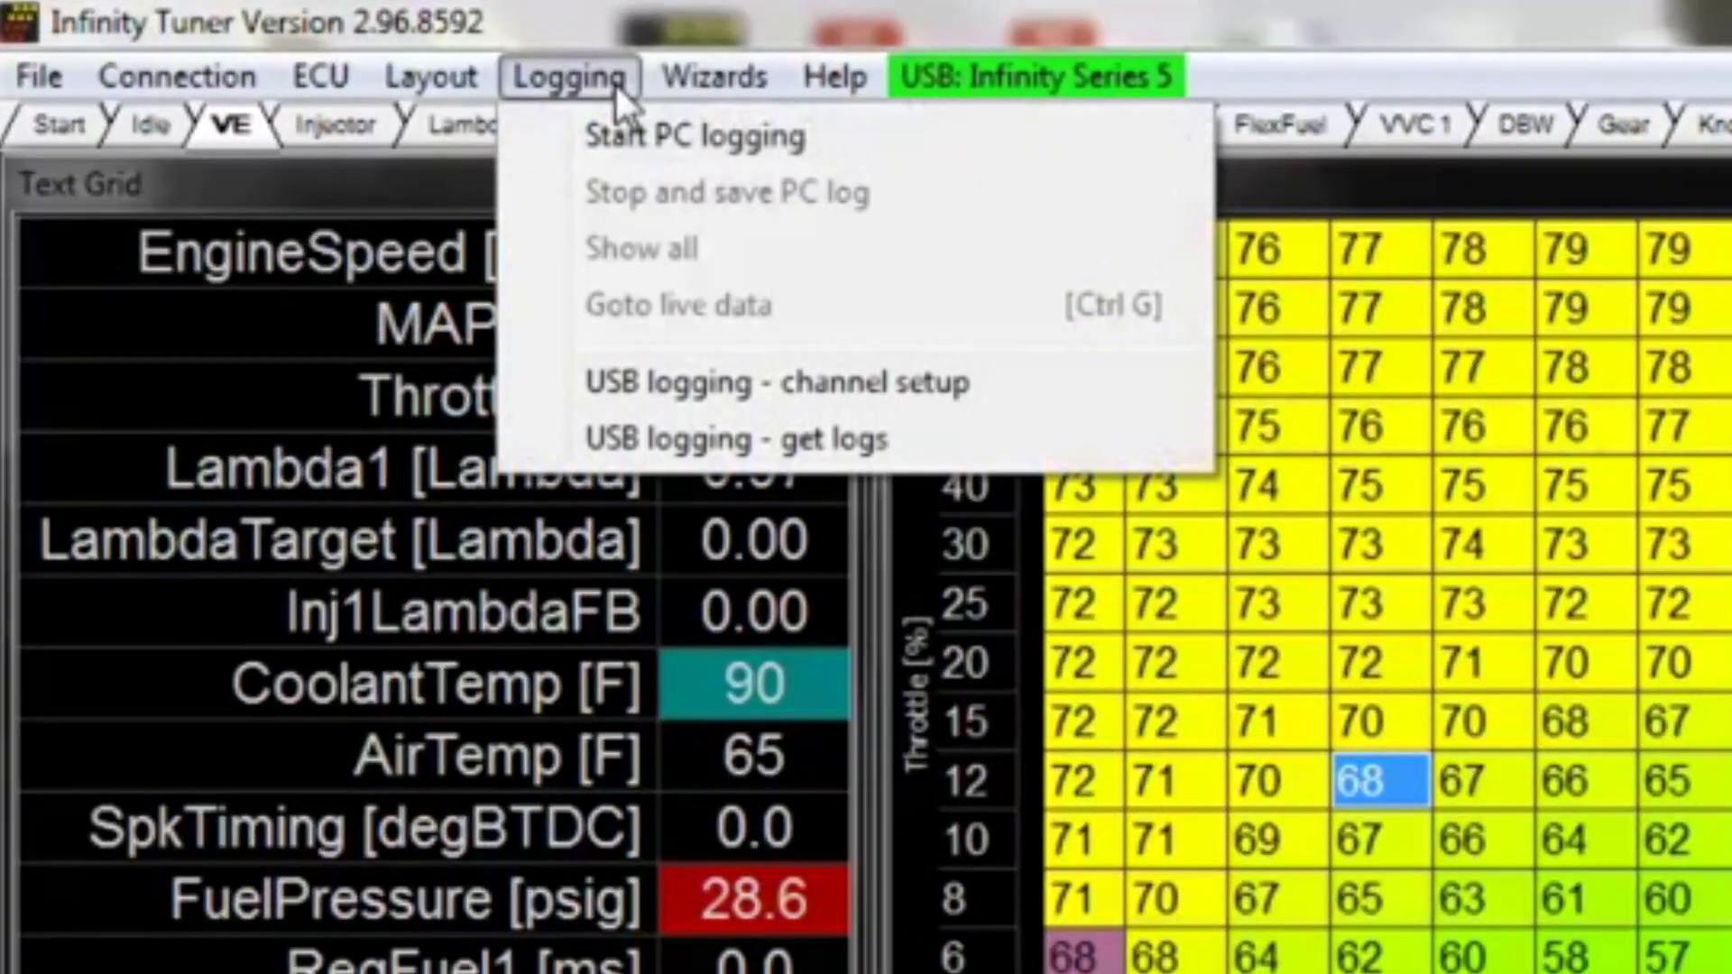
Create a demo logs folder on the Desktop and save the AEM_VW_0 USB log into it
click(706, 435)
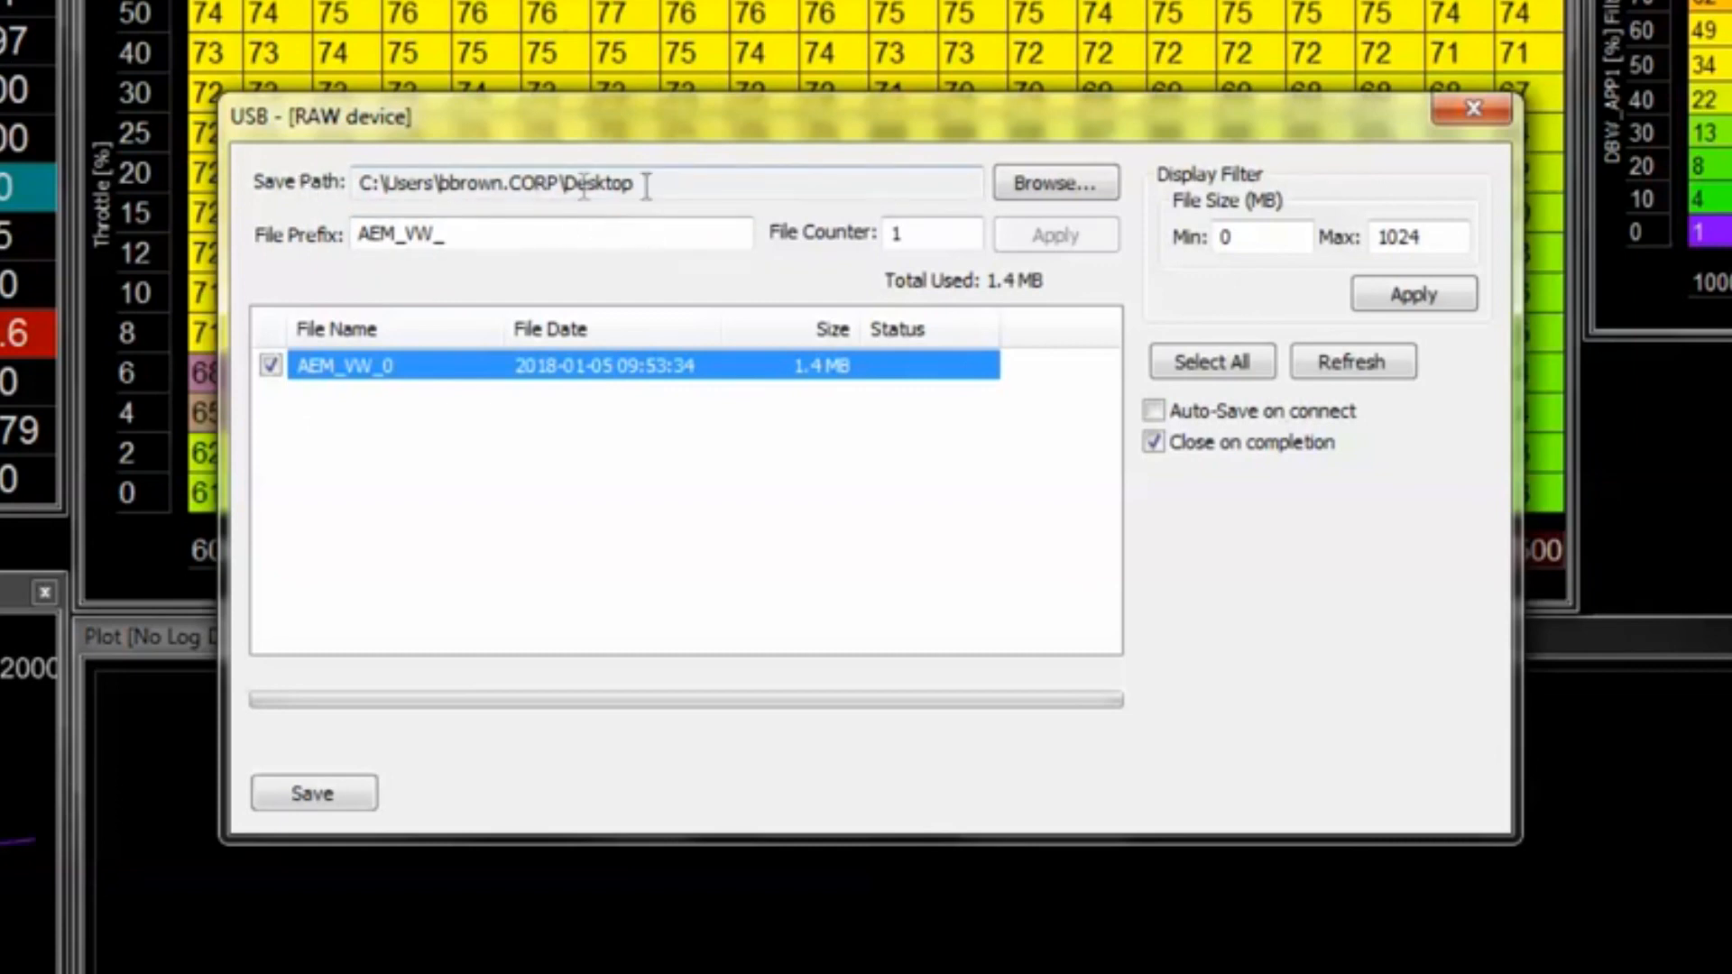
click(1053, 184)
click(737, 690)
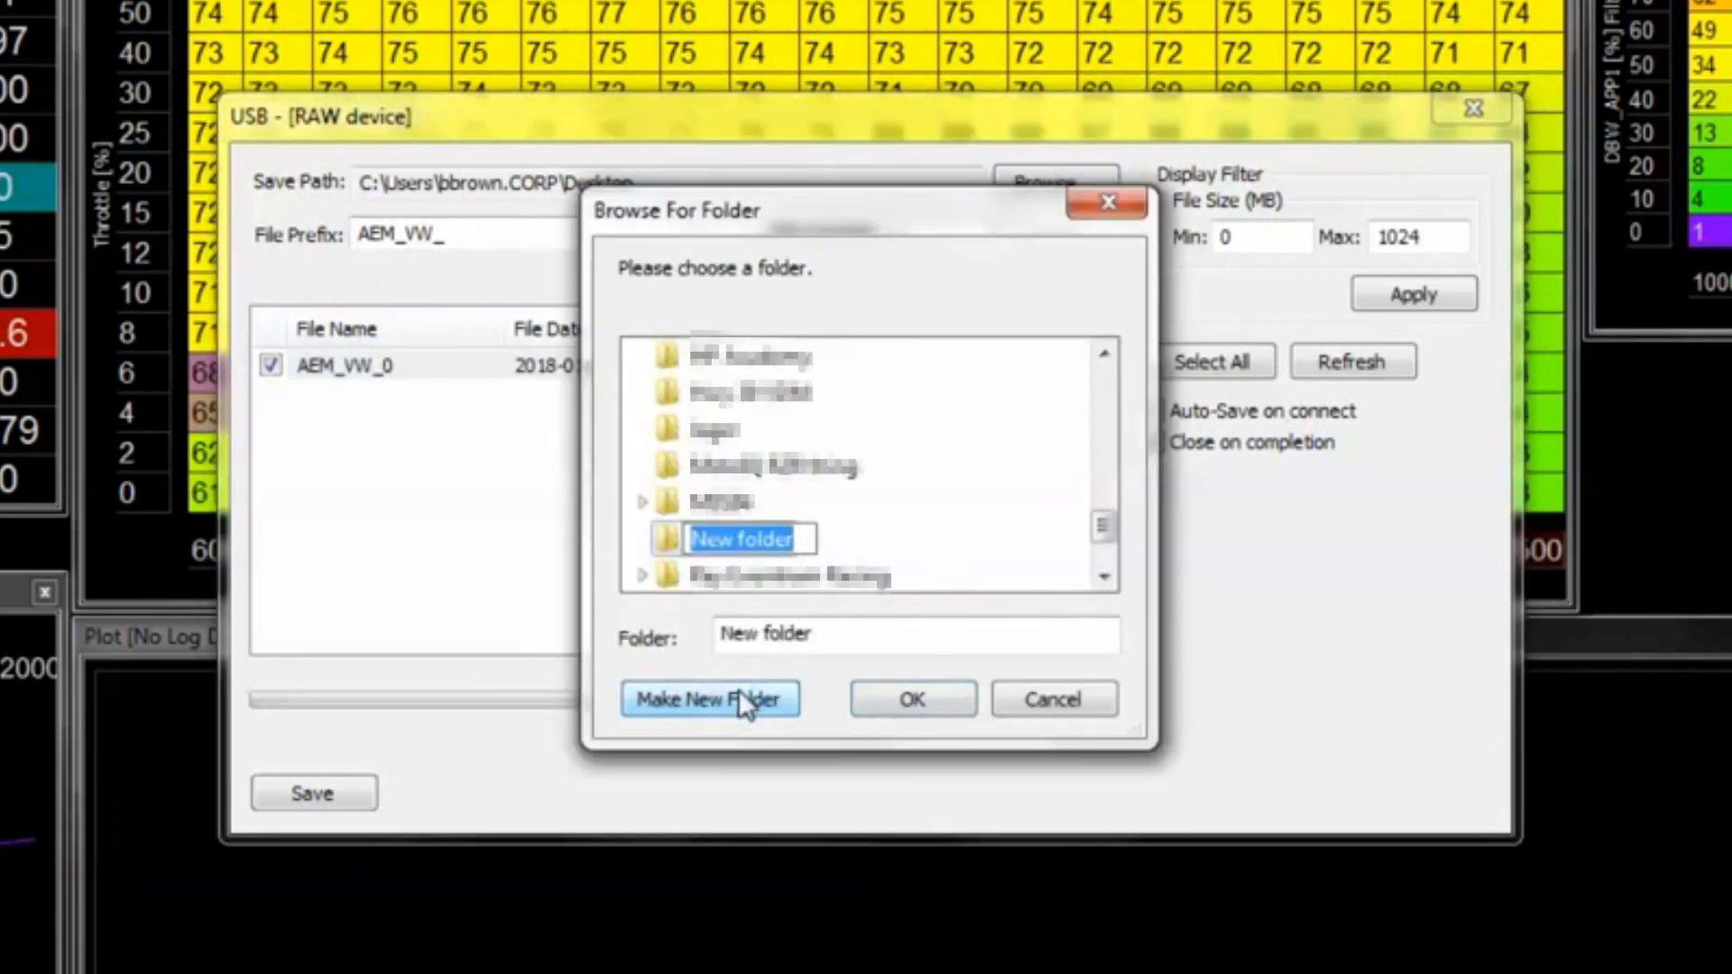
text(demo logs)
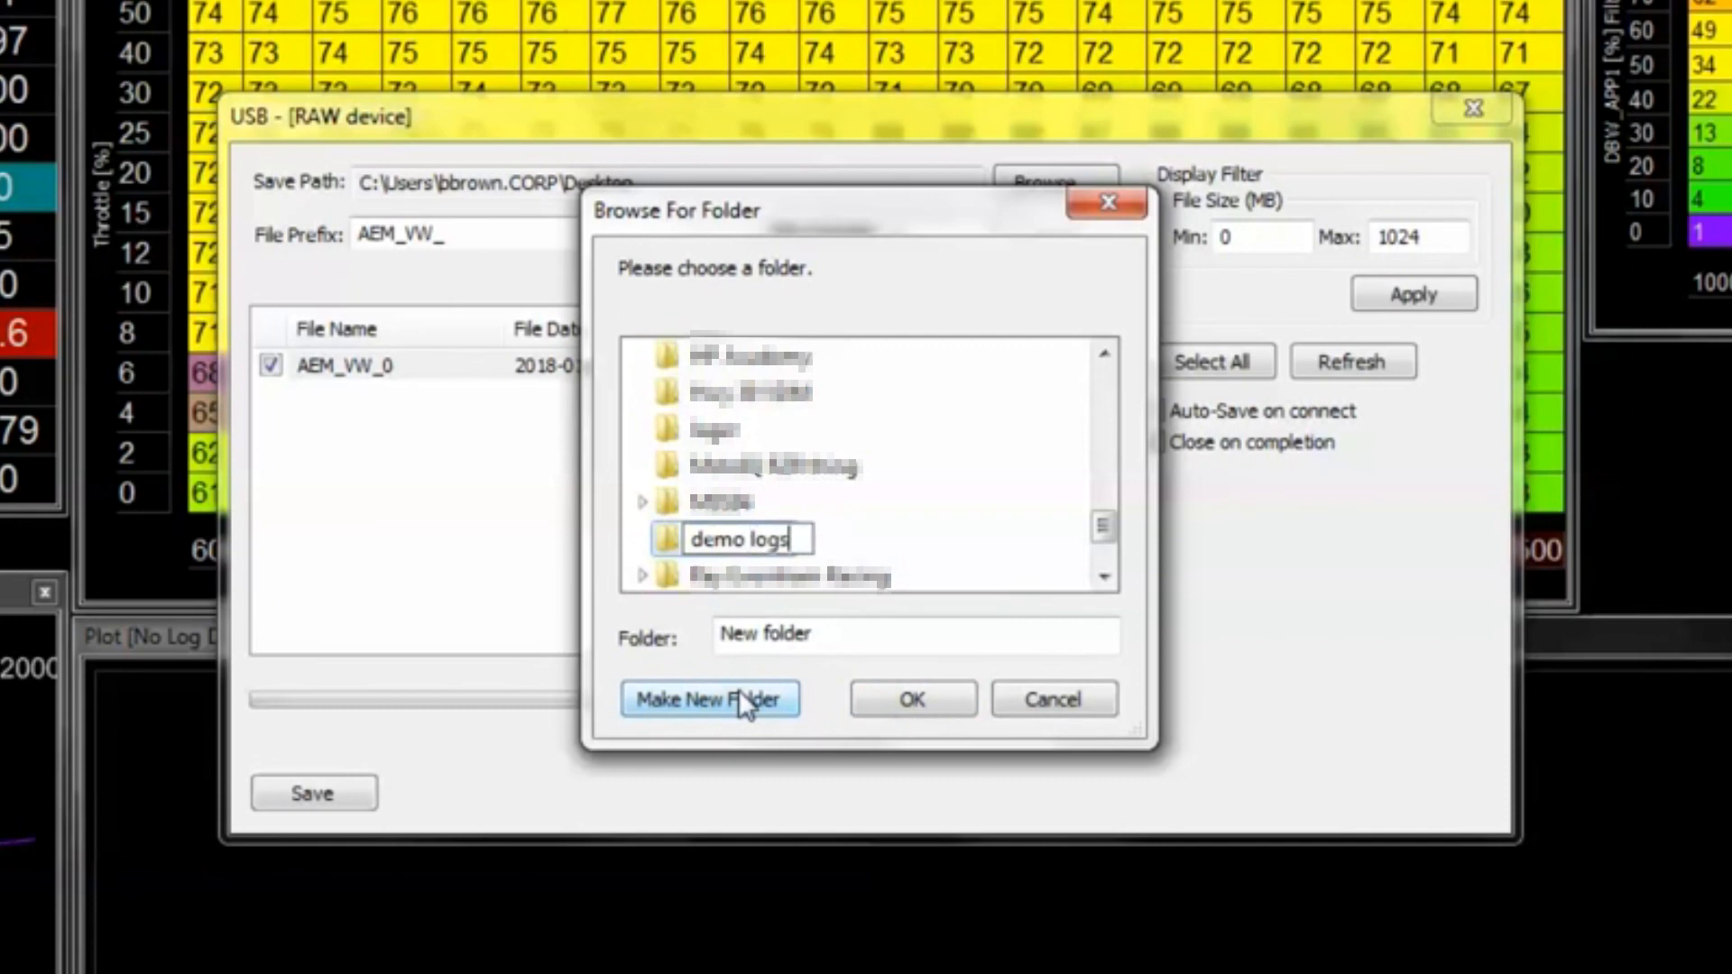
key(Return)
click(914, 698)
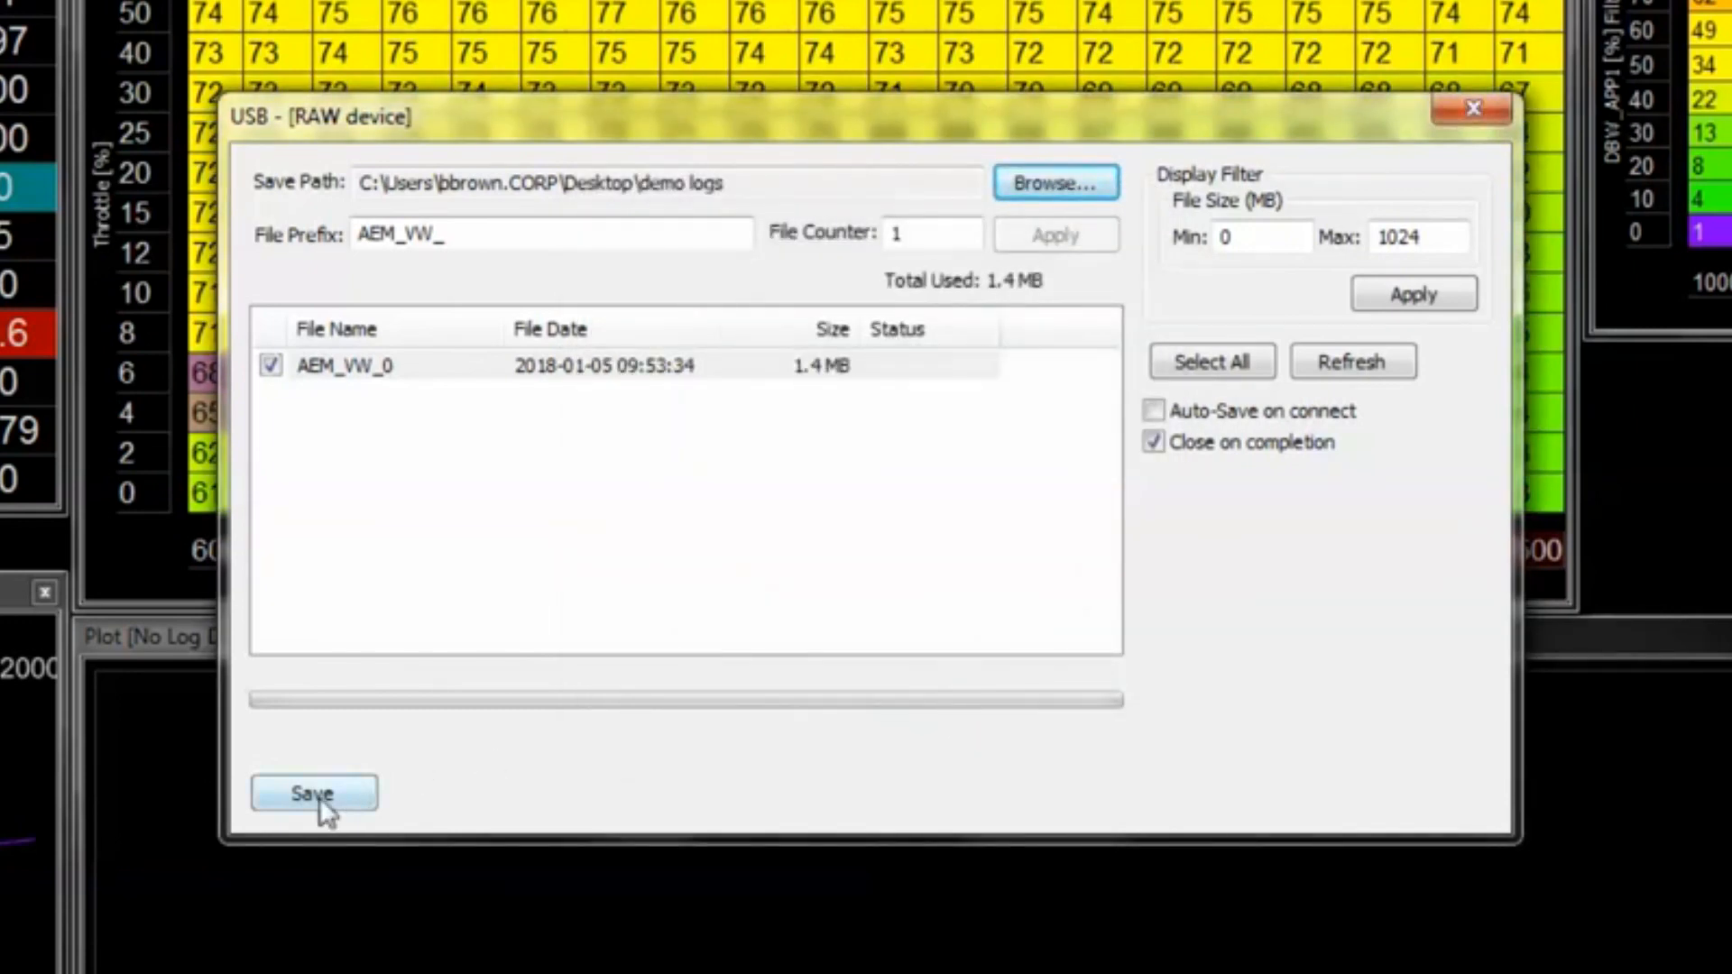
click(314, 794)
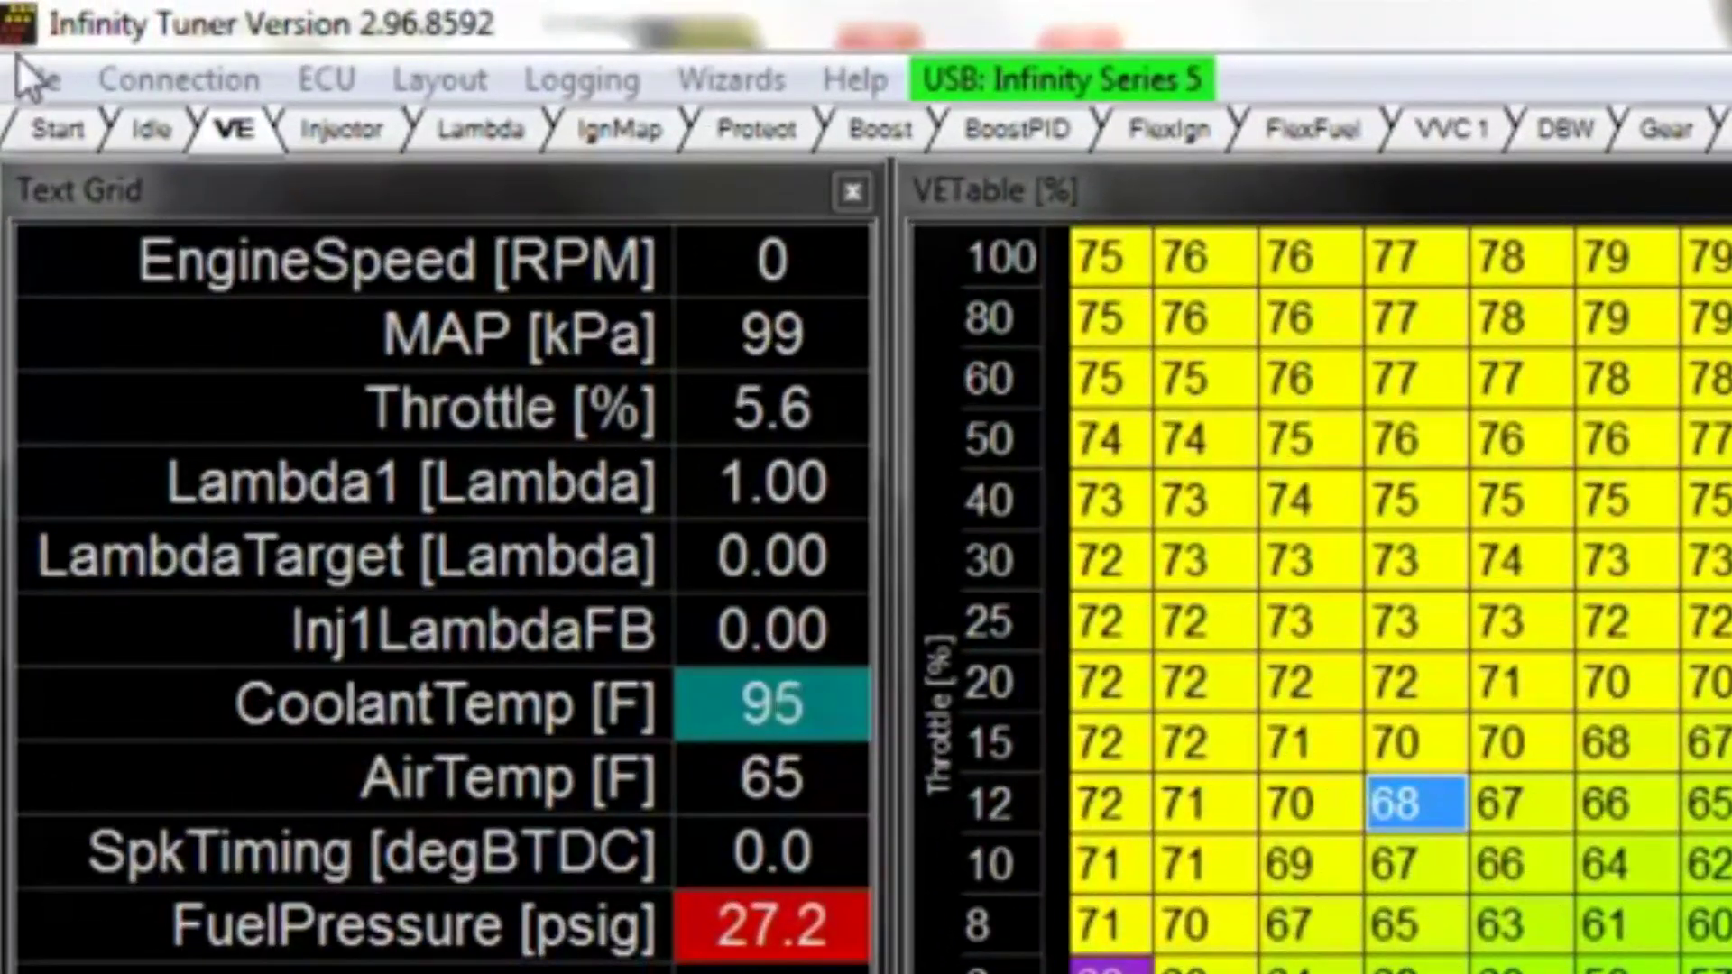
Open the saved session AEM_VW_0.itssn, check the drive-by-wire layout, and return to the VE layout
click(12, 27)
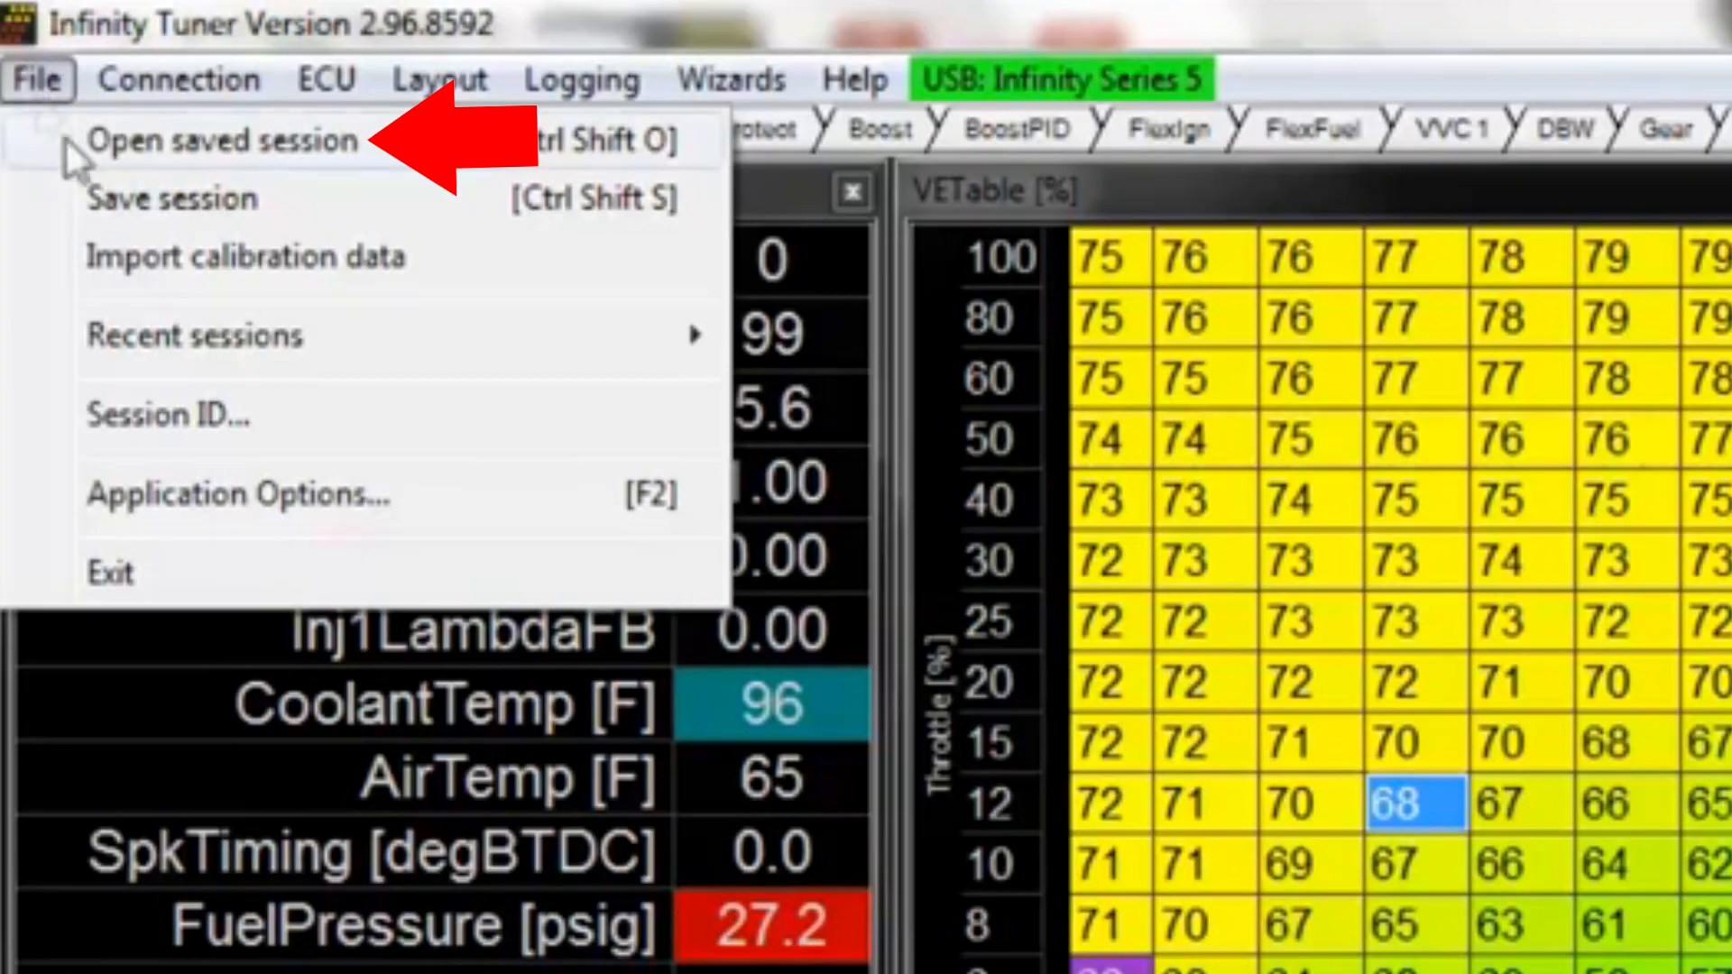
click(218, 141)
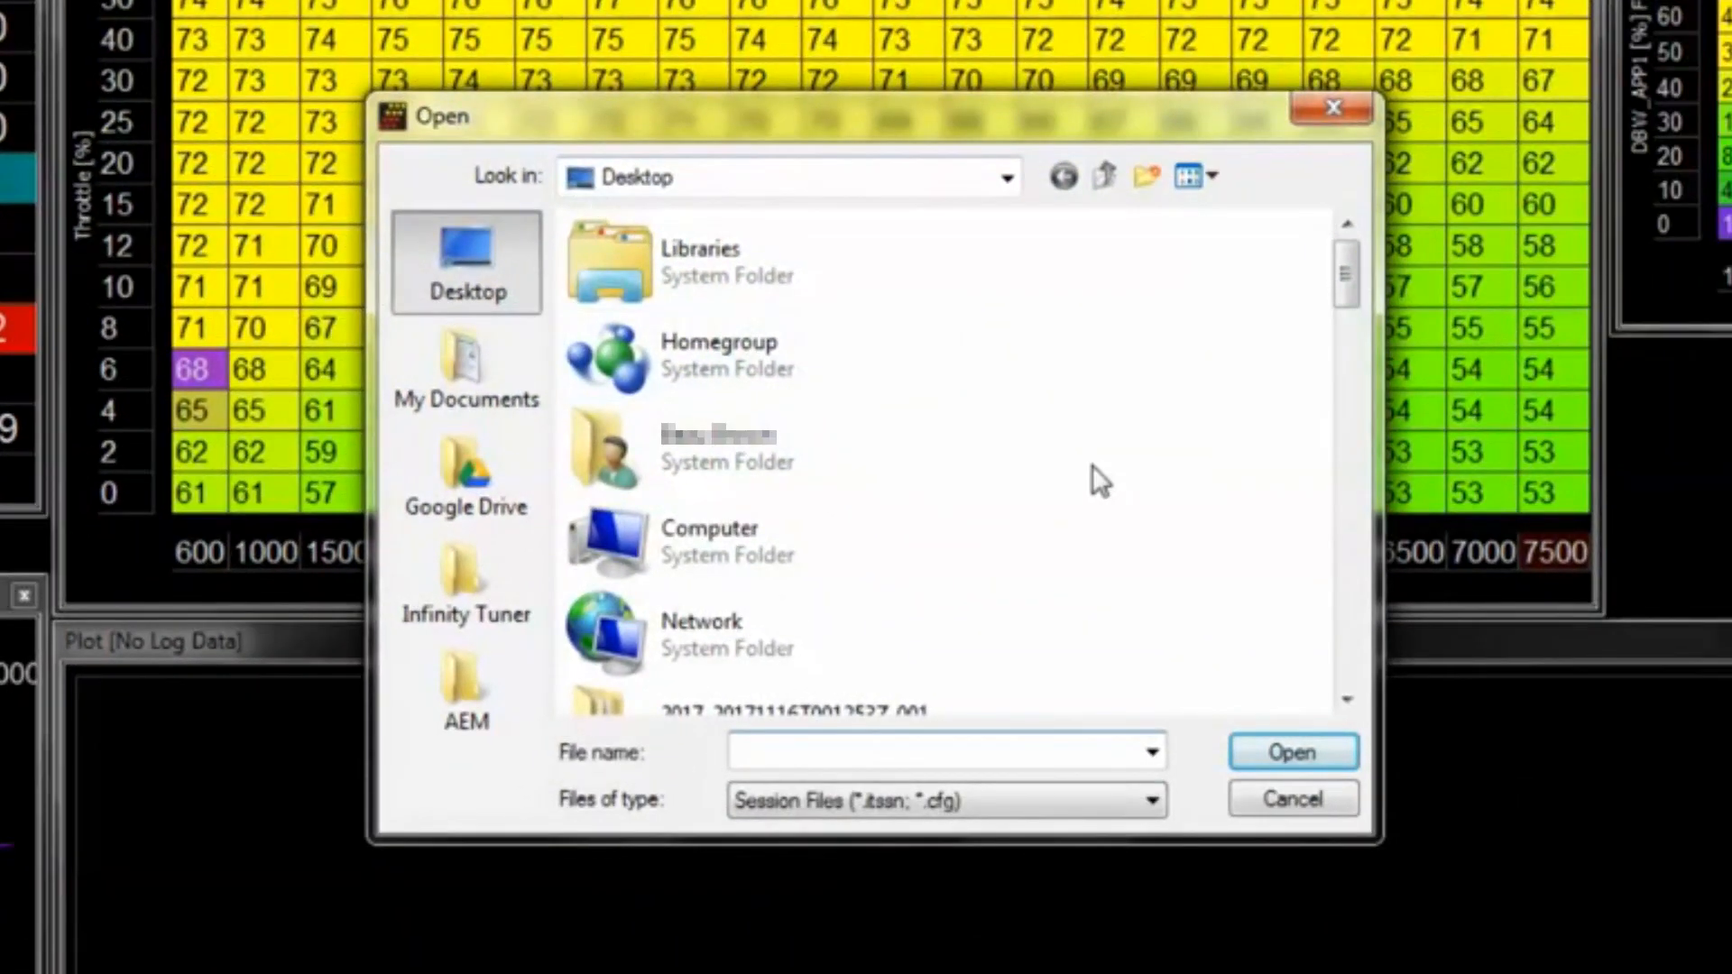
double_click(676, 268)
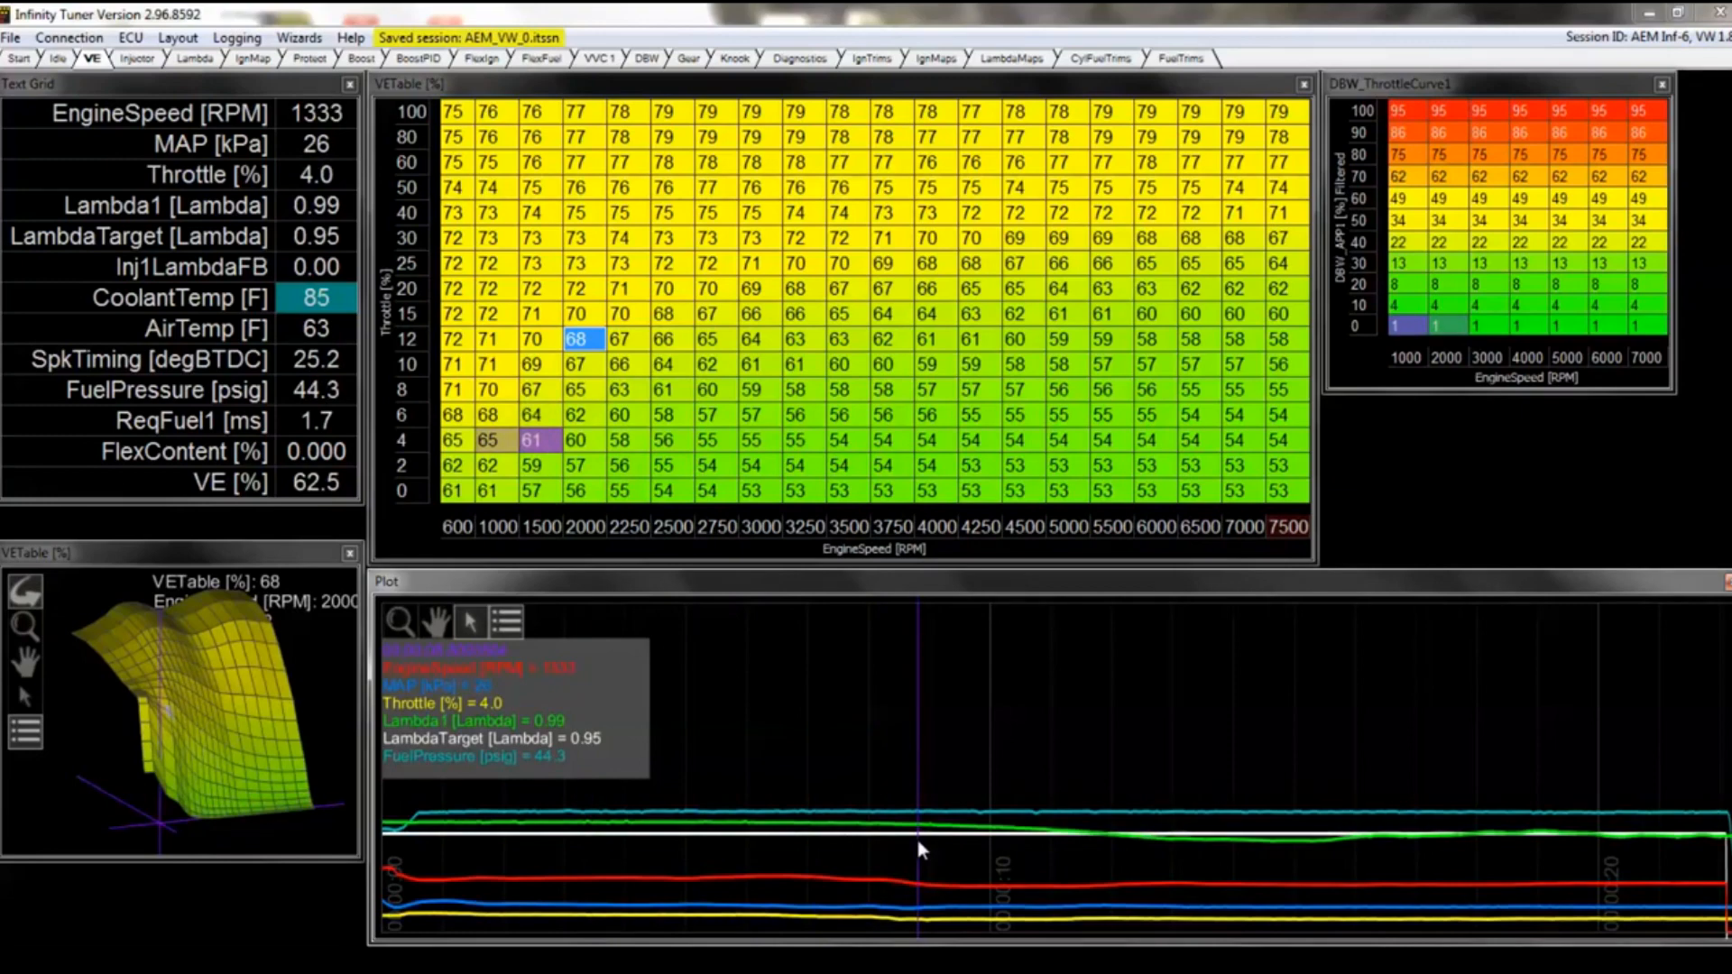
click(648, 57)
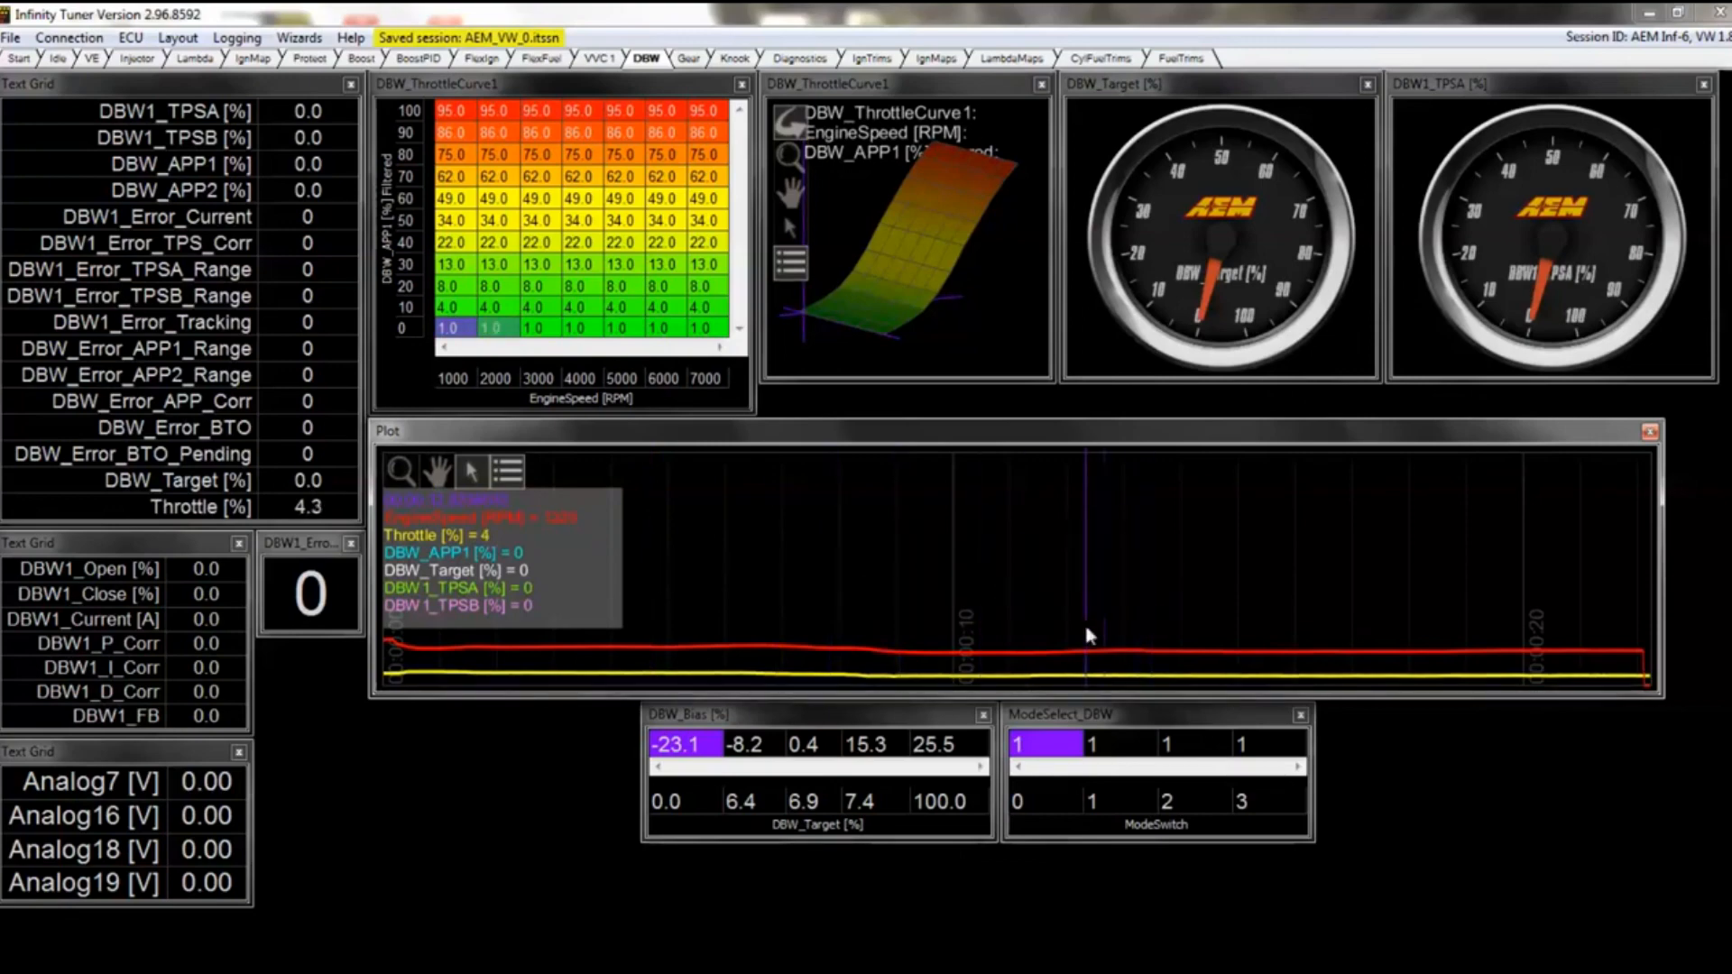
click(90, 60)
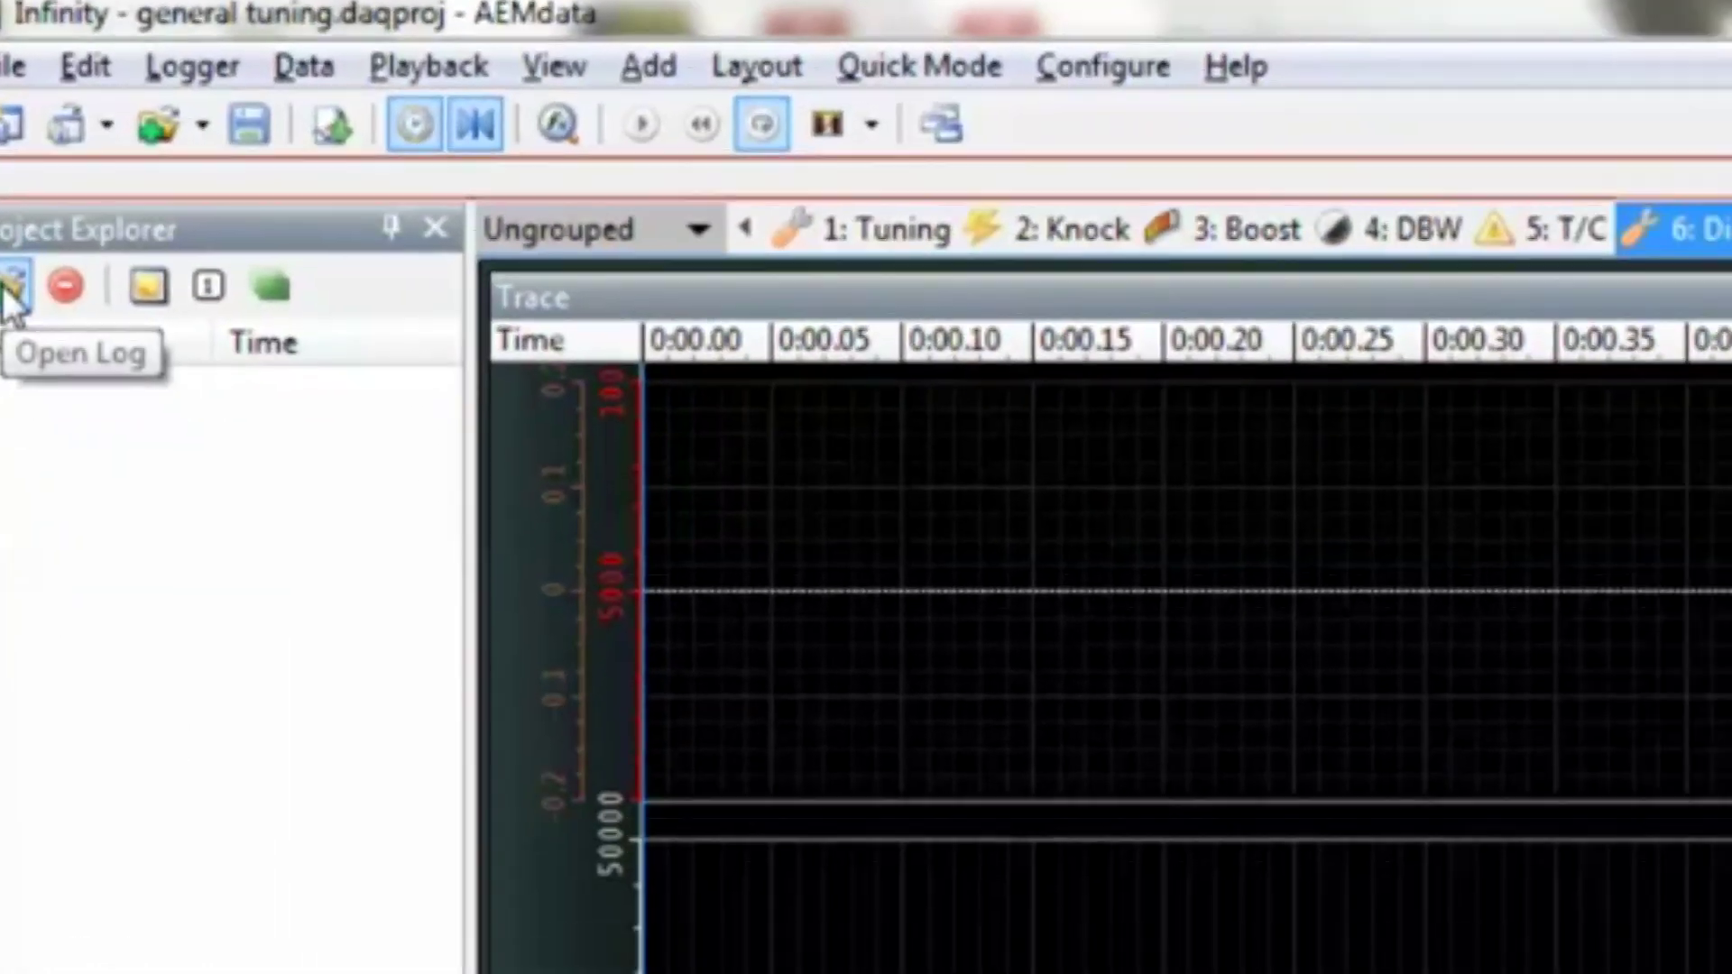
Open AEM_VW_0.itlog from the demo logs folder into the AEMdata trace
click(14, 301)
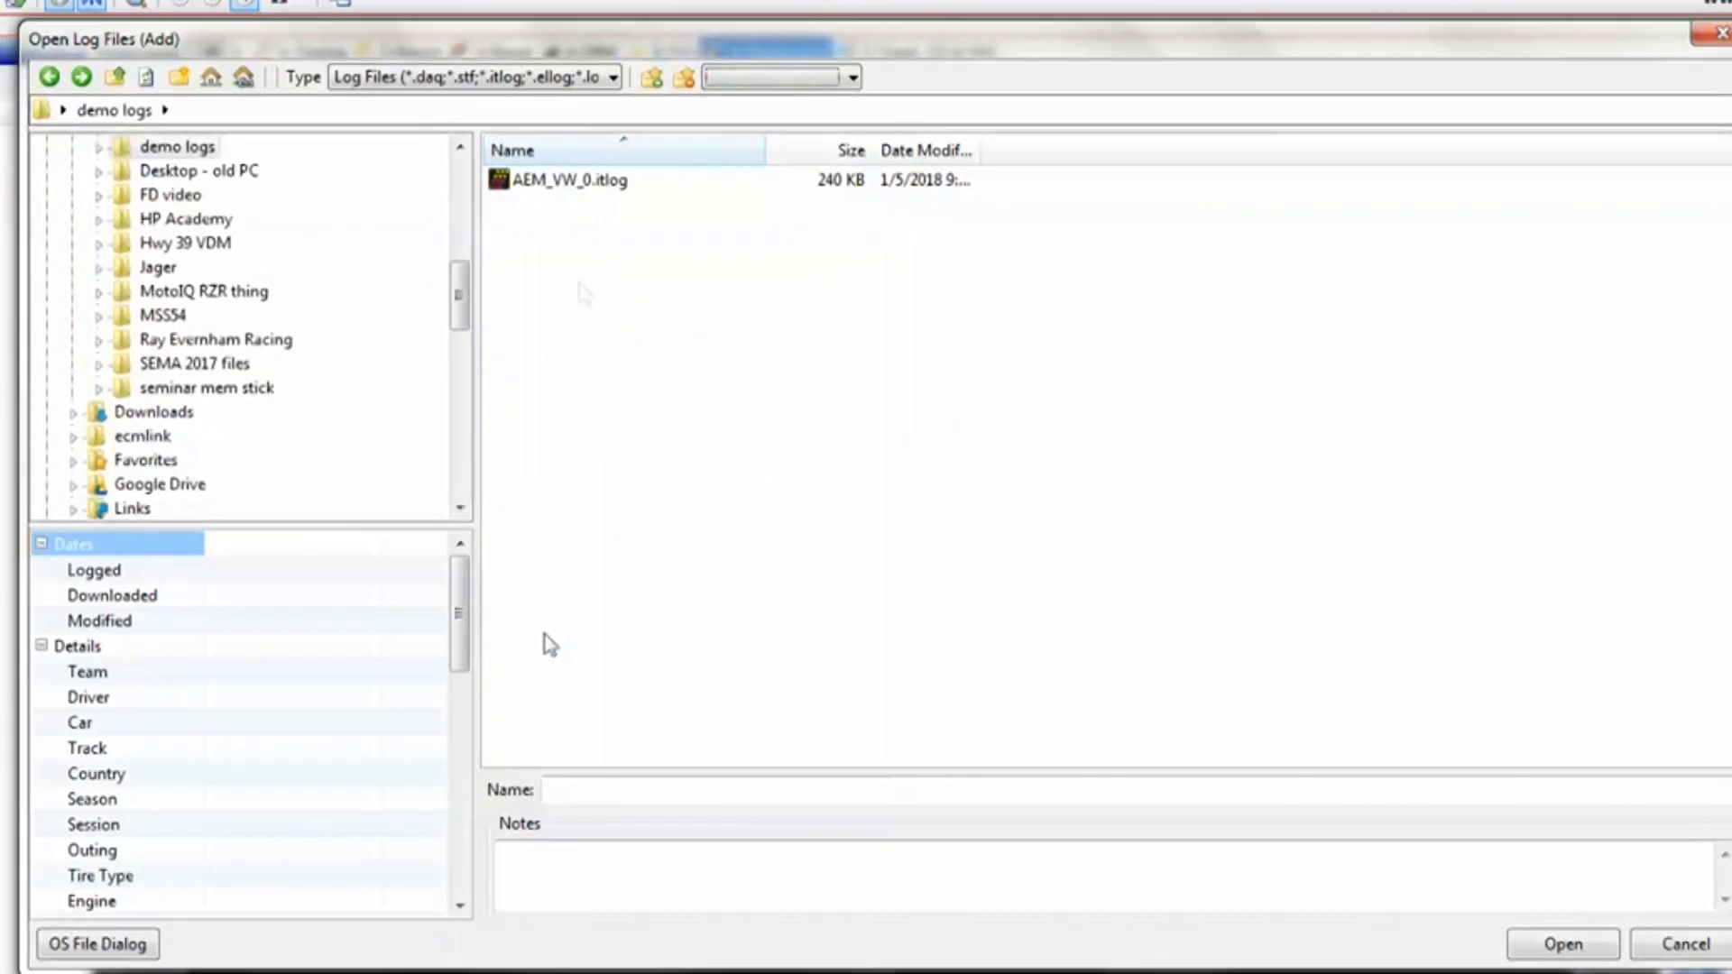
click(591, 187)
double_click(591, 188)
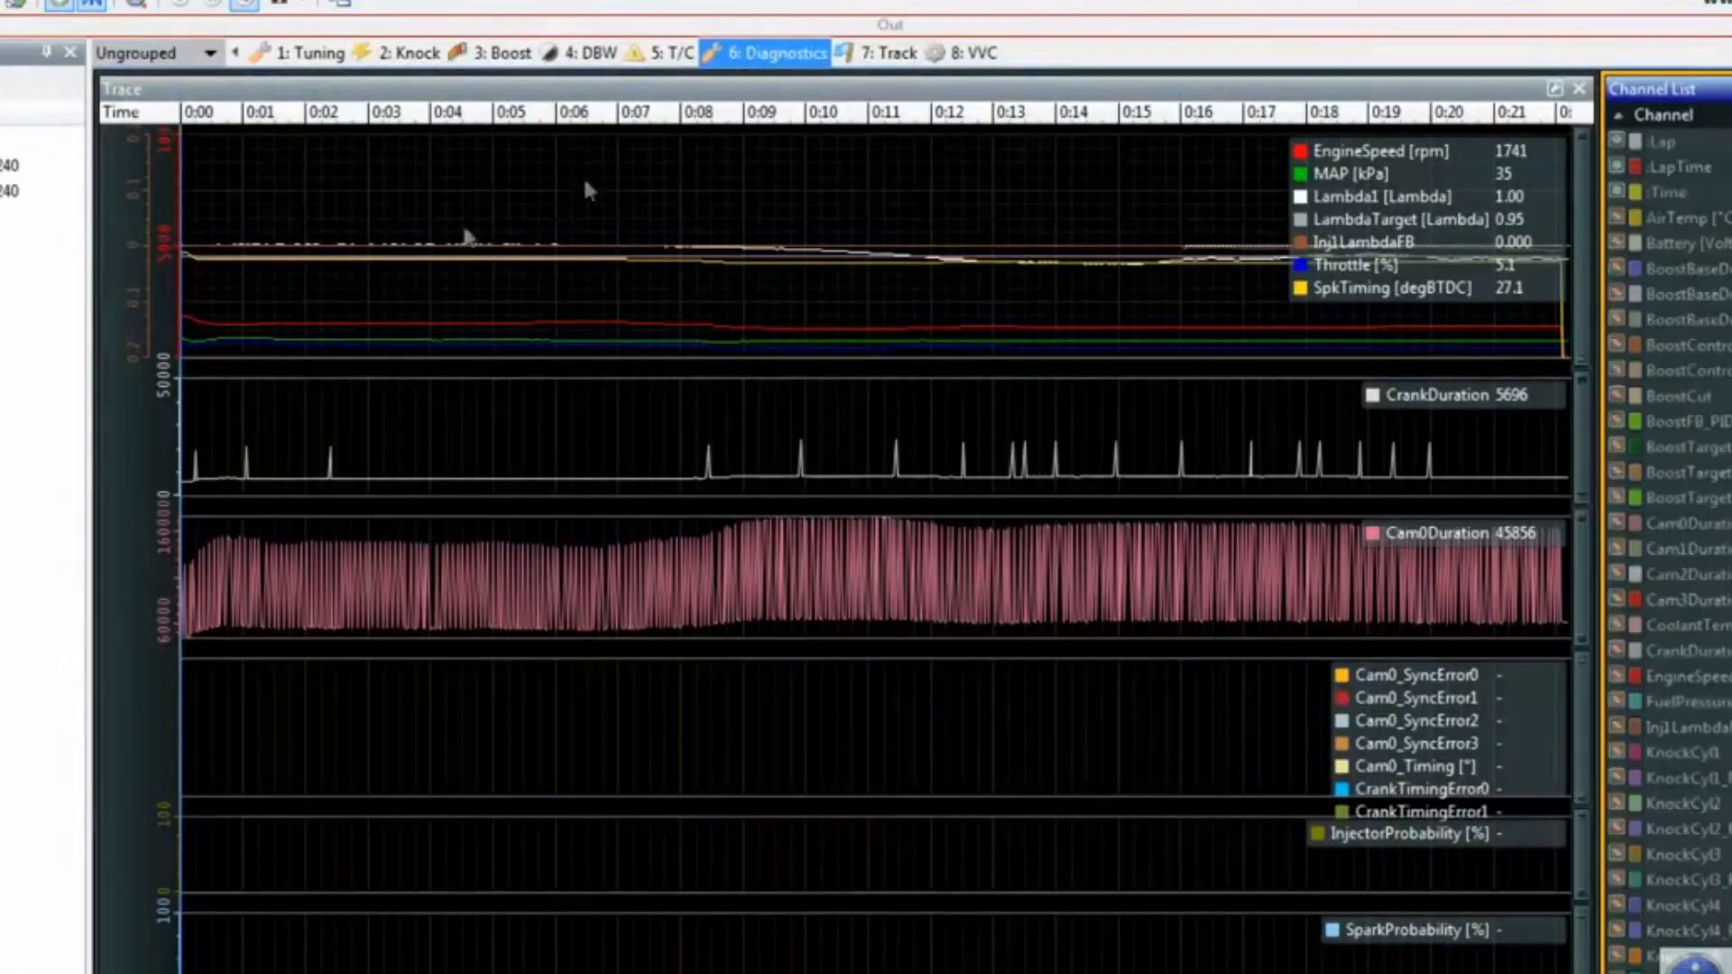